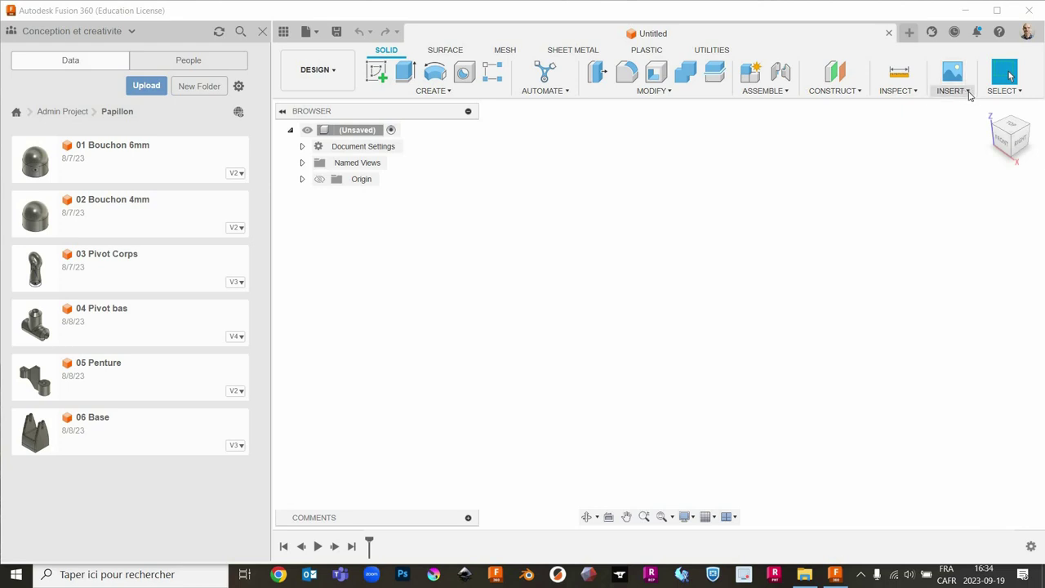
Load Aile-de-papillon.jpg from the computer as the image for a new canvas.
{"action": "left_click", "coordinate": [970, 92]}
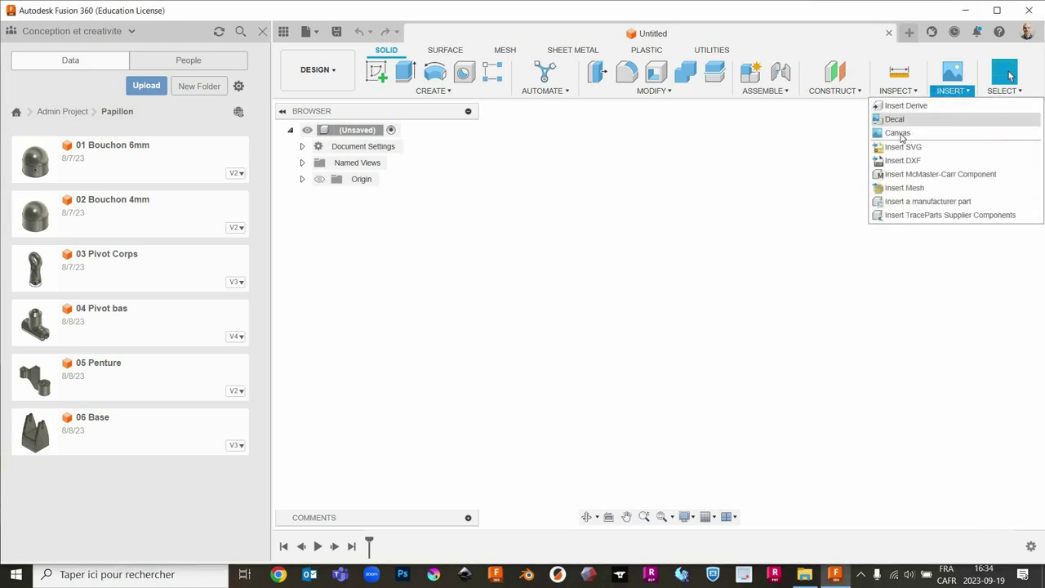
{"action": "mouse_move", "coordinate": [898, 134]}
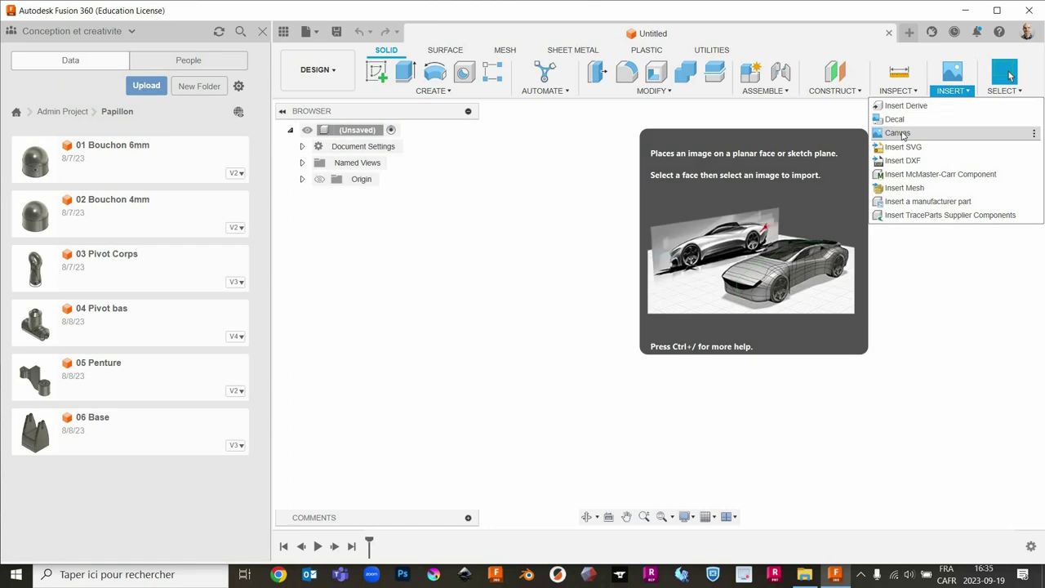
{"action": "left_click", "coordinate": [905, 133]}
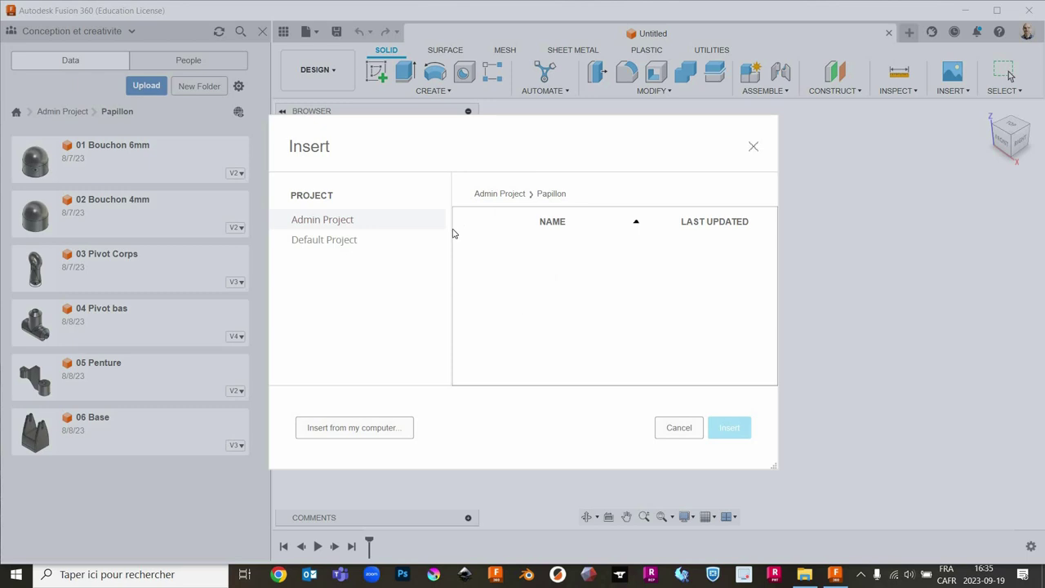
{"action": "left_click", "coordinate": [335, 434]}
{"action": "left_click", "coordinate": [355, 434]}
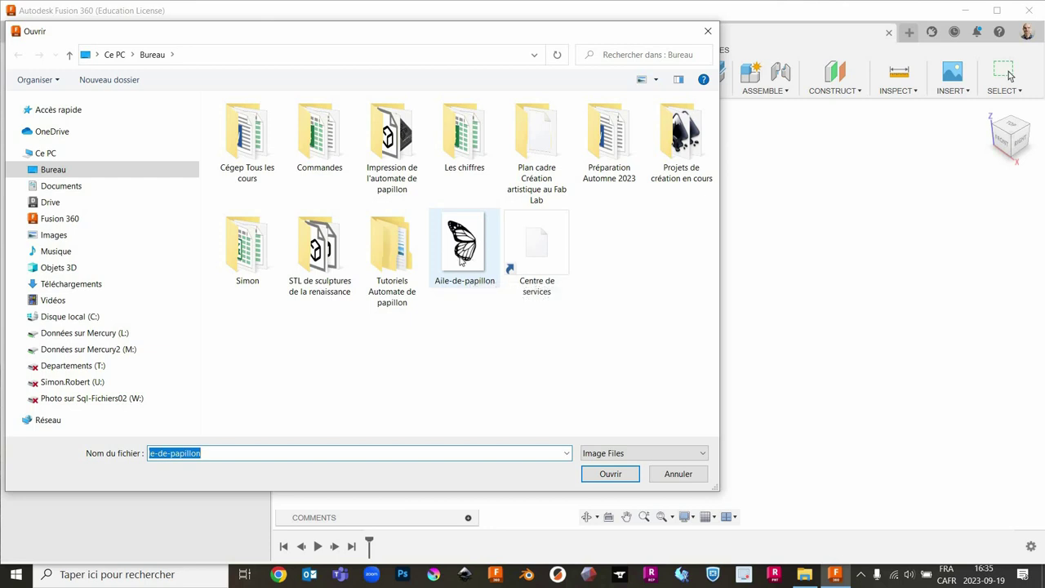
{"action": "mouse_move", "coordinate": [462, 243]}
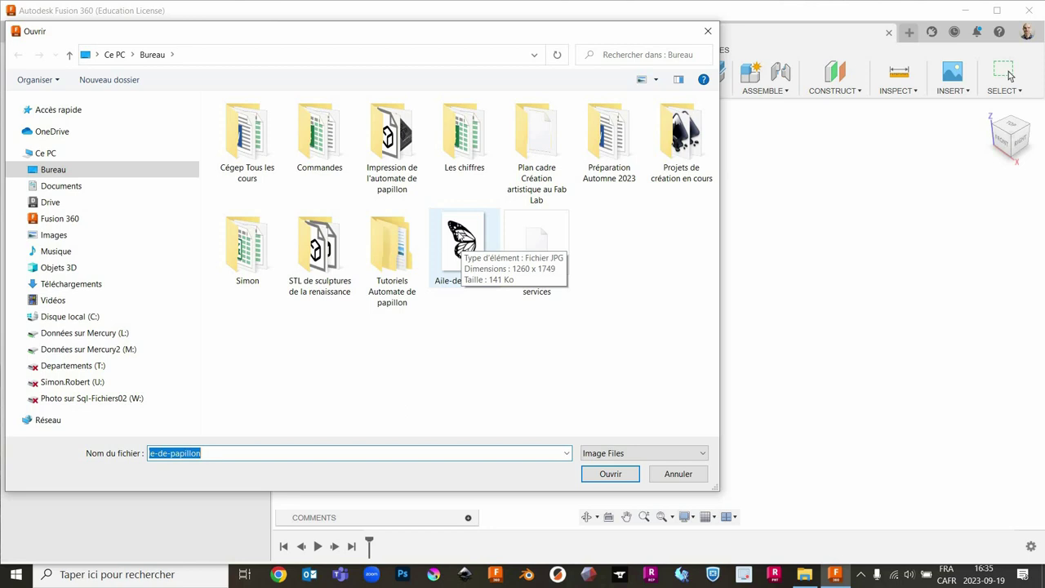
{"action": "double_click", "coordinate": [462, 299]}
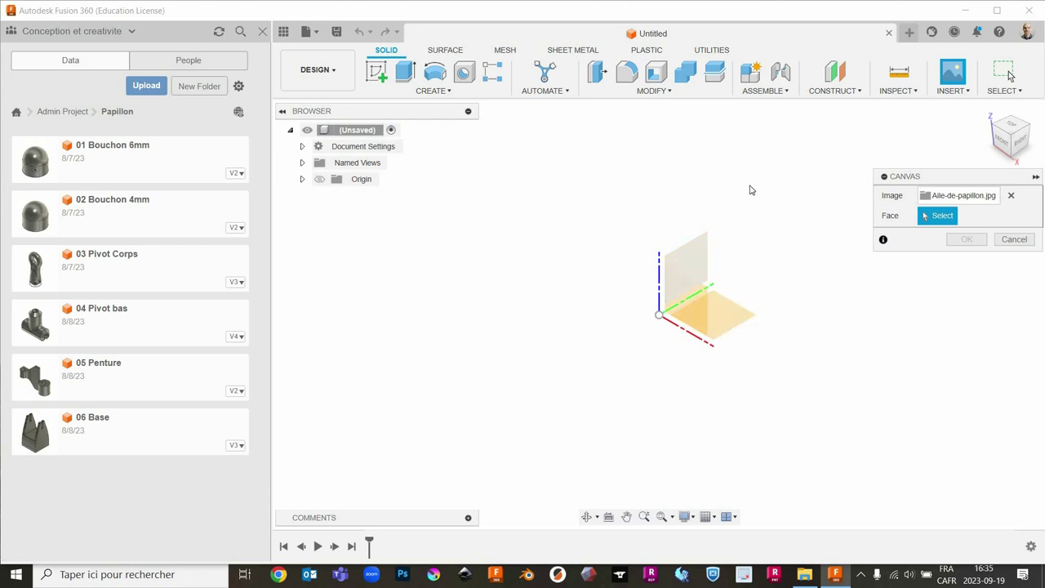
{"action": "mouse_move", "coordinate": [1013, 127]}
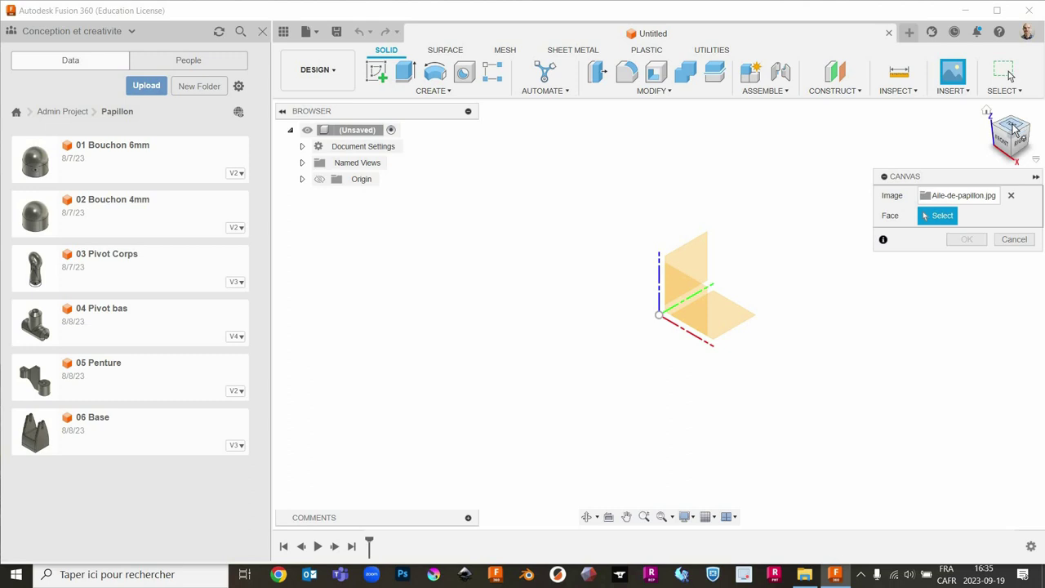
Place the wing image on the XY plane in Top view, shifted left of the origin.
{"action": "left_click", "coordinate": [1013, 129]}
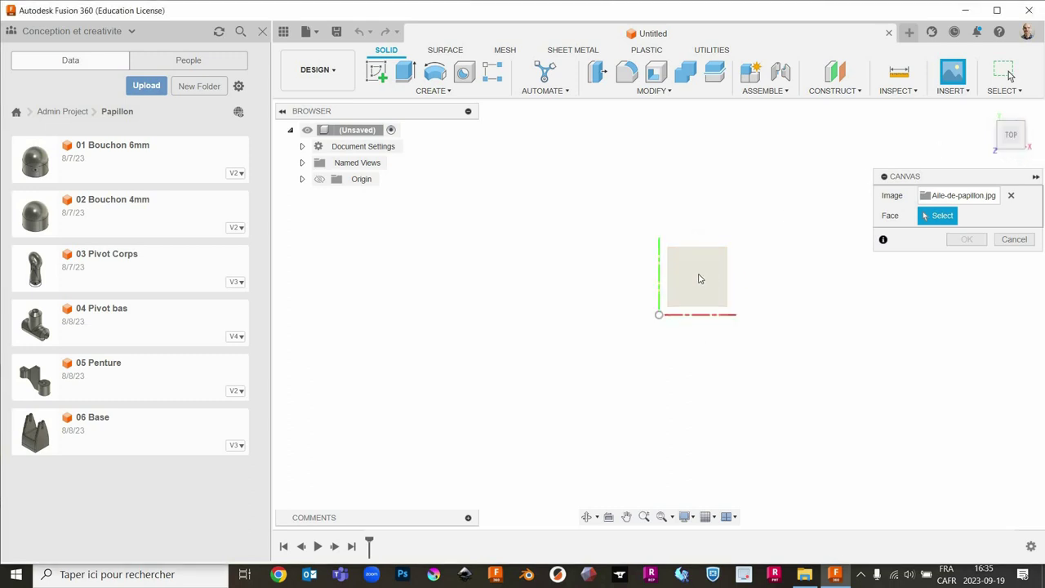
{"action": "left_click", "coordinate": [692, 276]}
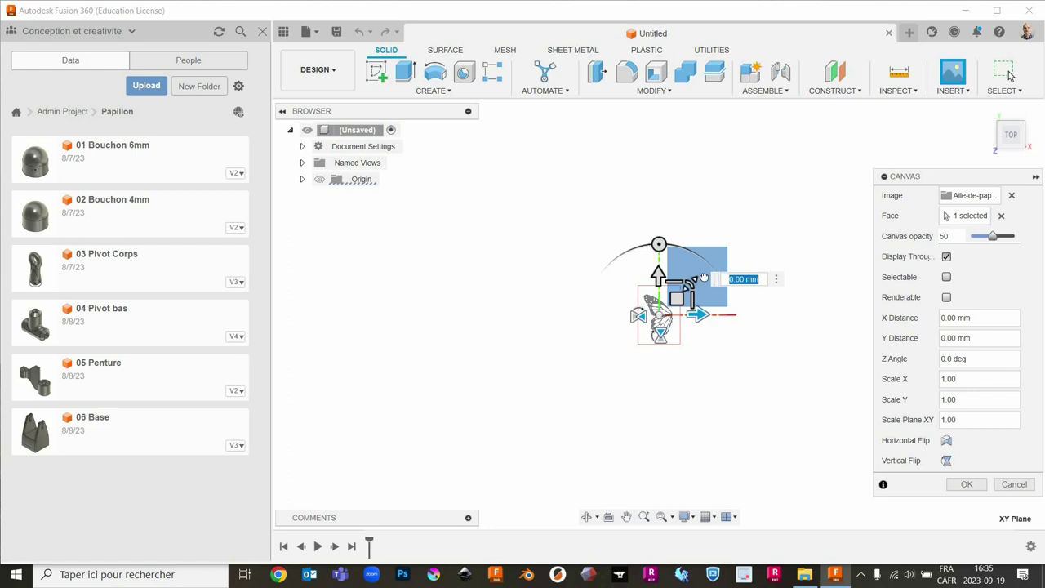
{"action": "mouse_move", "coordinate": [704, 277]}
{"action": "left_mouse_down"}
{"action": "mouse_move", "coordinate": [656, 296]}
{"action": "mouse_move", "coordinate": [626, 292]}
{"action": "left_mouse_up"}
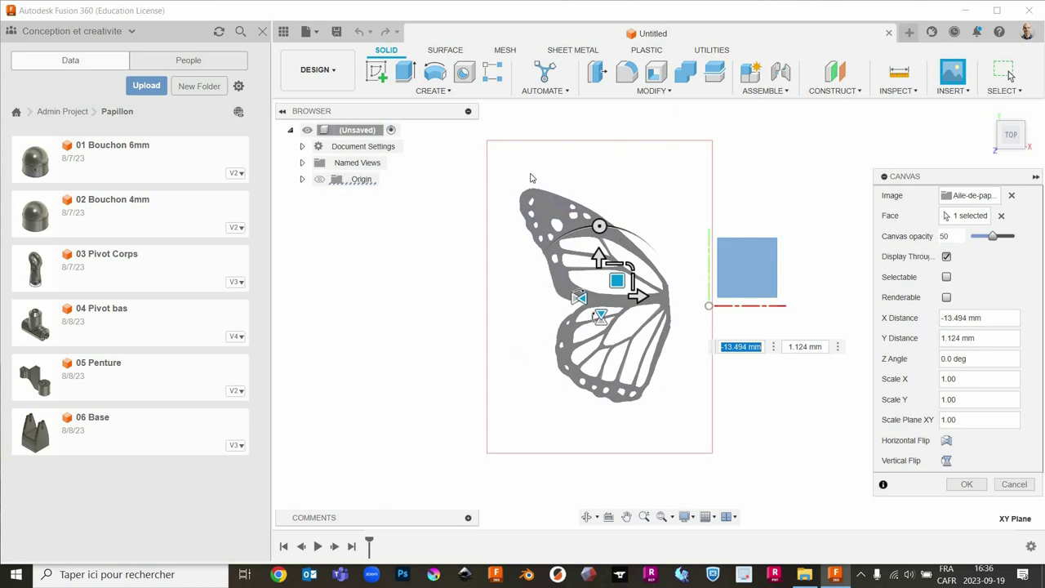
{"action": "left_click", "coordinate": [627, 335]}
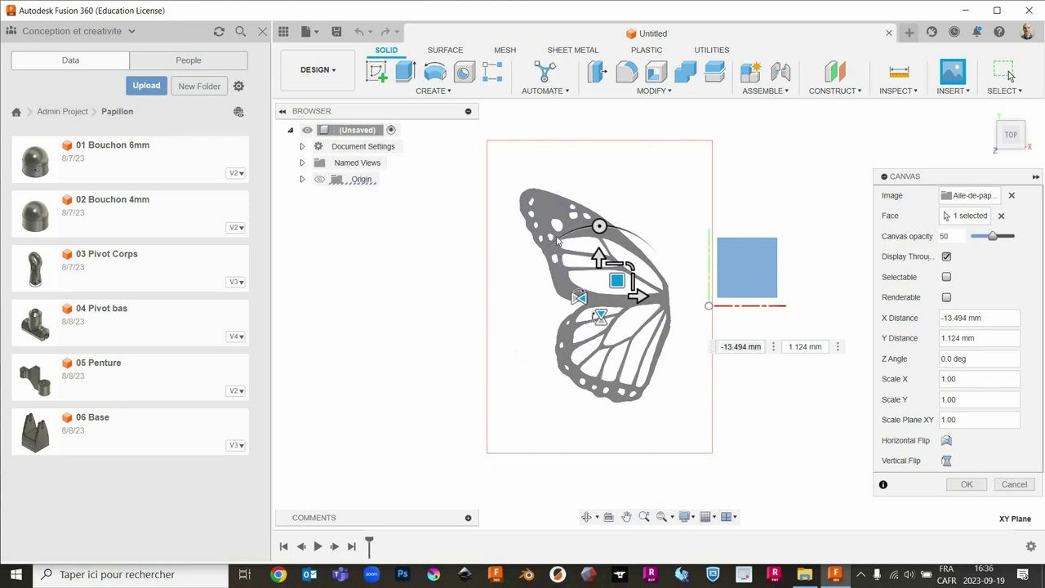
{"action": "left_click", "coordinate": [968, 486]}
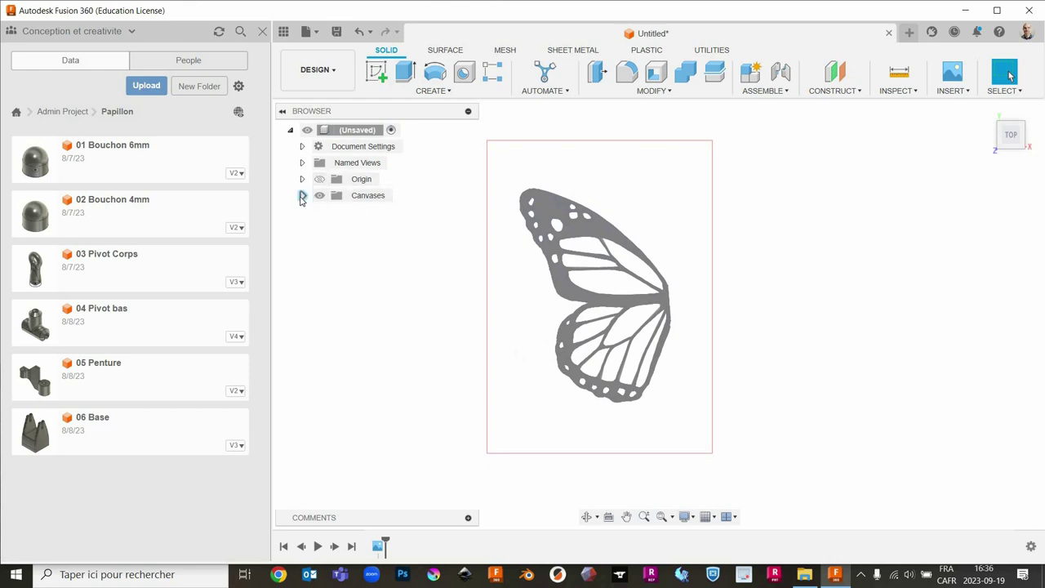
Calibrate the Aile-de-papillon canvas so the wing's top-tip-to-bottom span measures 110.
{"action": "left_click", "coordinate": [302, 197]}
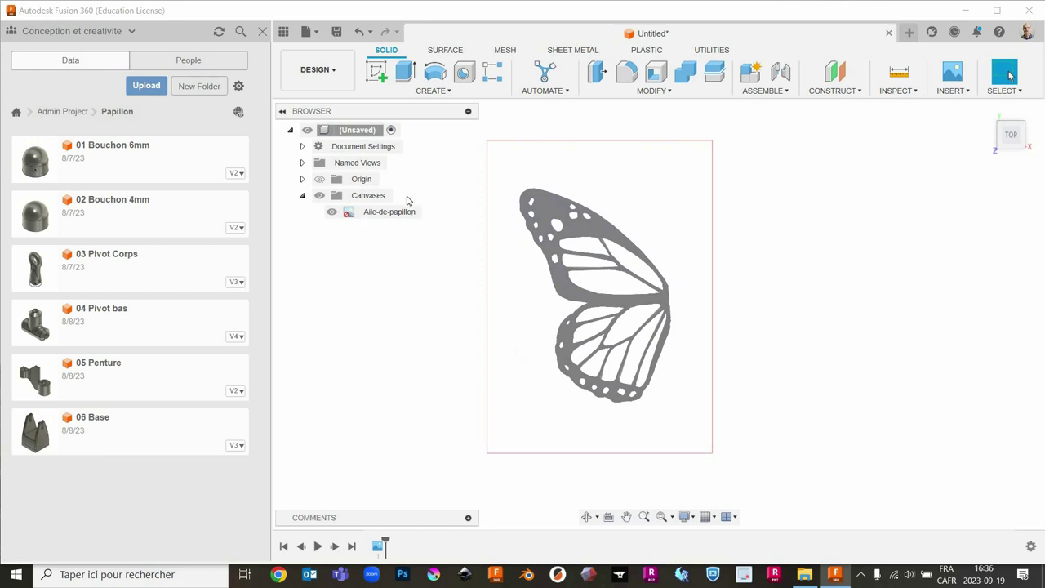
{"action": "right_click", "coordinate": [364, 216]}
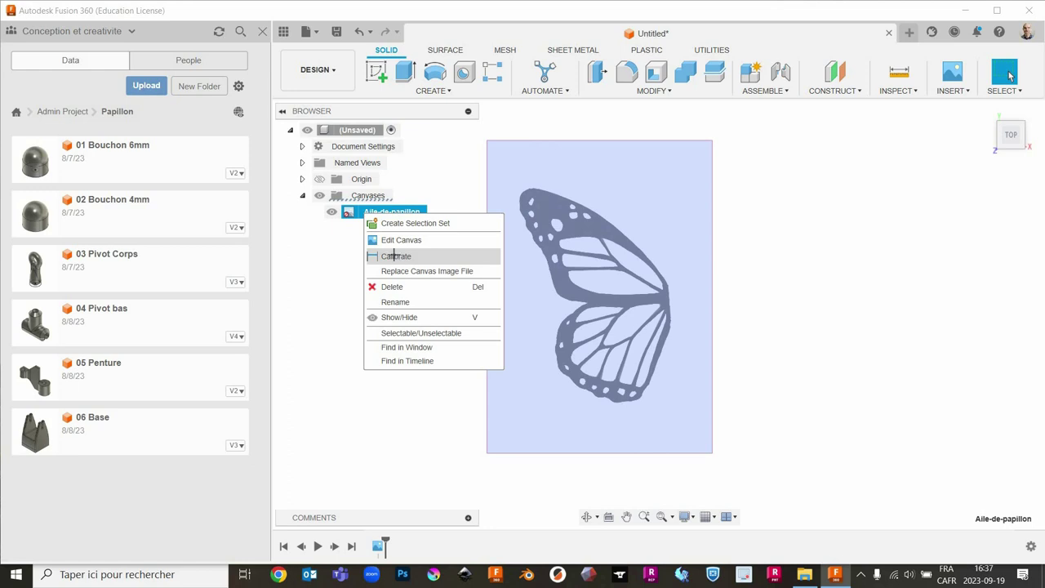
{"action": "left_click", "coordinate": [396, 256]}
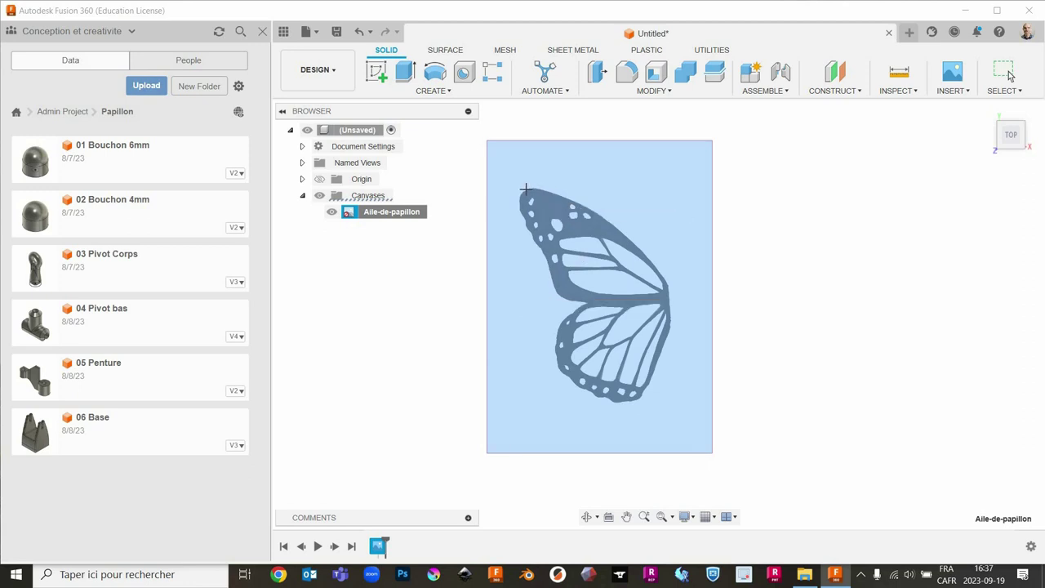
{"action": "left_click", "coordinate": [526, 190]}
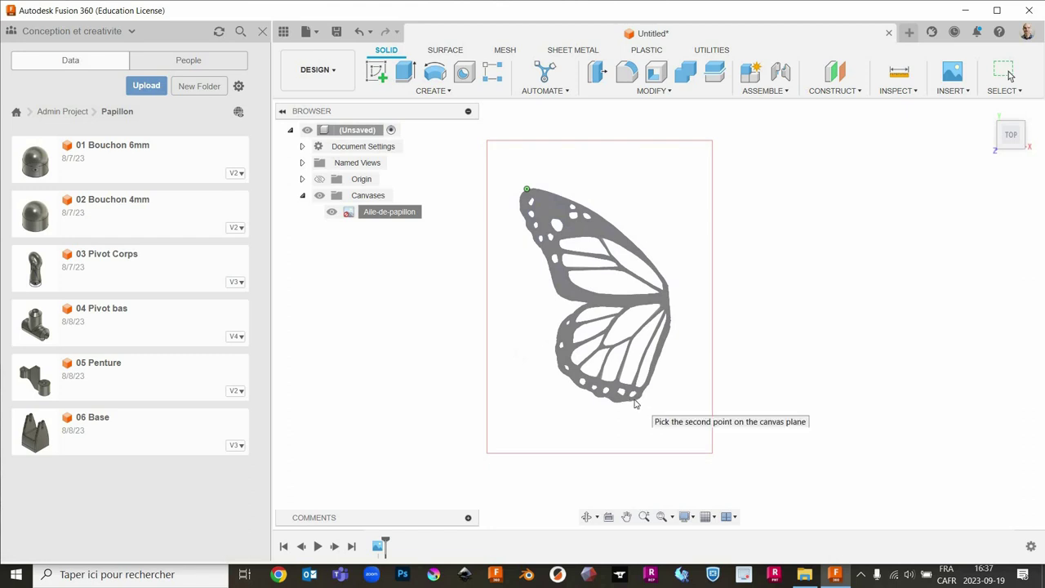
{"action": "left_click", "coordinate": [634, 403]}
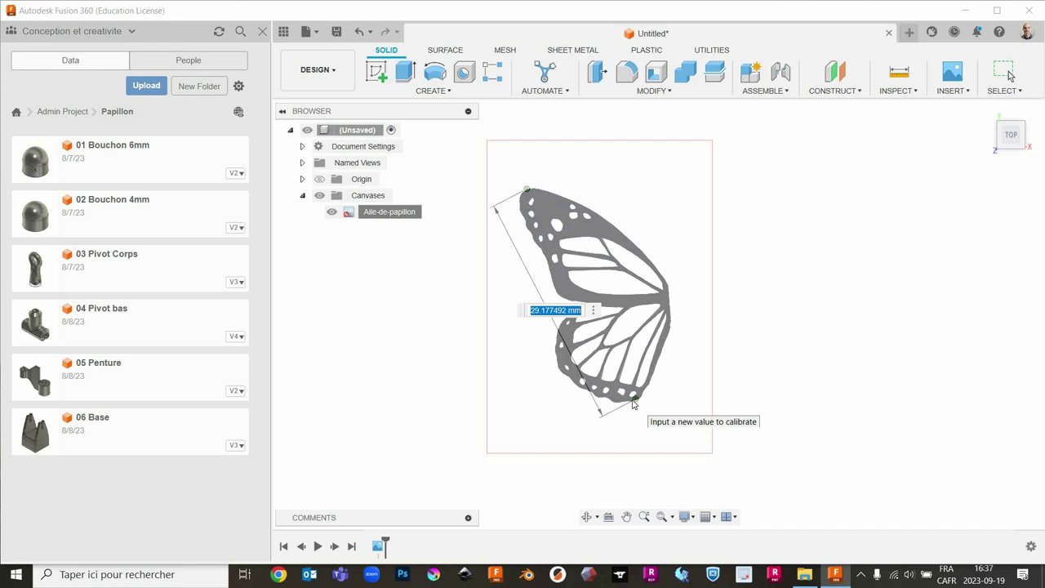
{"action": "type", "text": "110"}
{"action": "key", "text": "Return"}
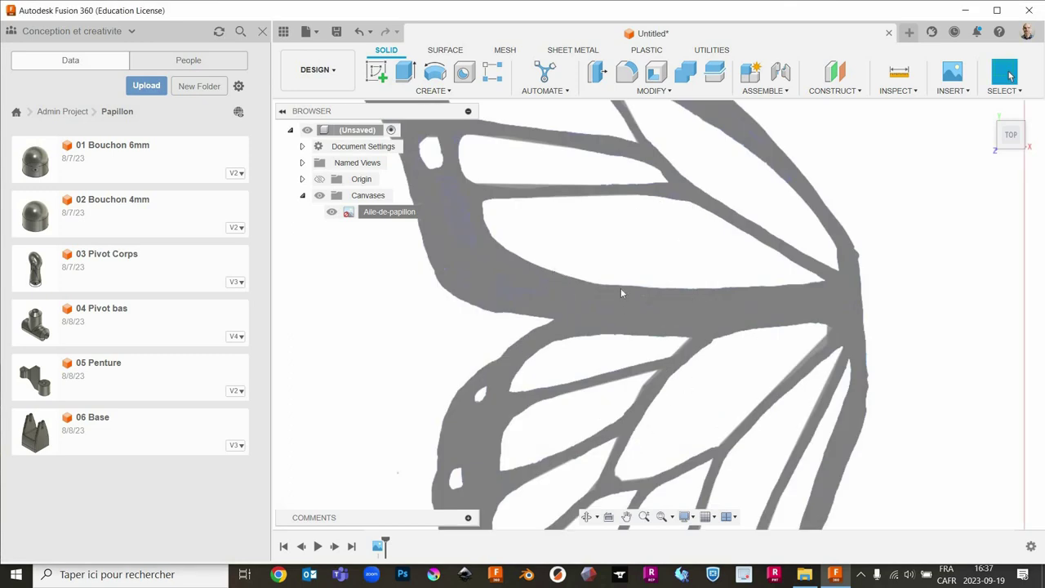
{"action": "scroll", "coordinate": [621, 288], "scroll_direction": "down", "scroll_amount": 2}
{"action": "scroll", "coordinate": [620, 288], "scroll_direction": "down", "scroll_amount": 3}
{"action": "scroll", "coordinate": [621, 287], "scroll_direction": "down", "scroll_amount": 3}
{"action": "scroll", "coordinate": [622, 290], "scroll_direction": "down", "scroll_amount": 2}
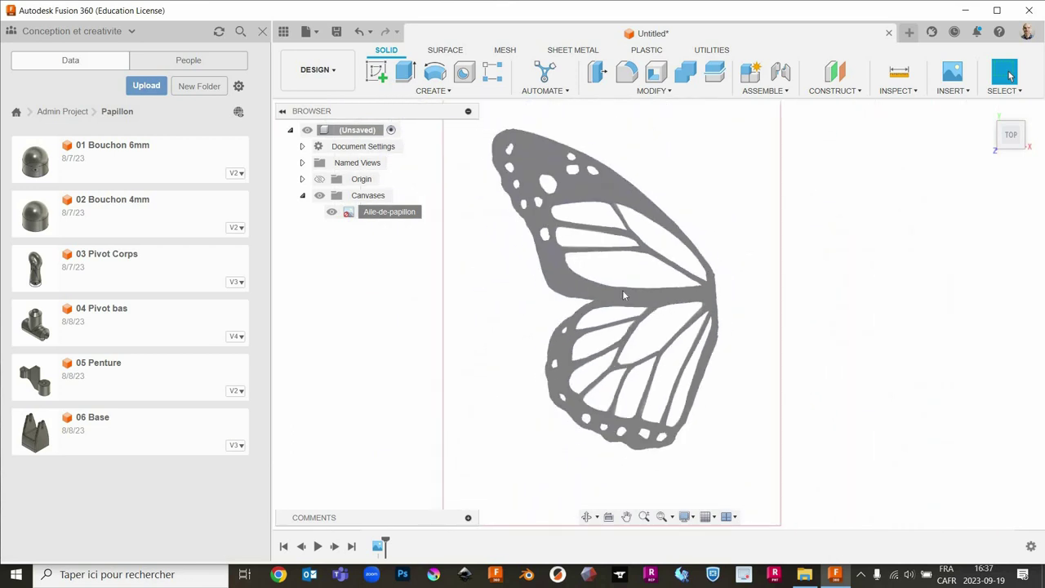
{"action": "scroll", "coordinate": [622, 291], "scroll_direction": "down", "scroll_amount": 3}
{"action": "scroll", "coordinate": [632, 285], "scroll_direction": "down", "scroll_amount": 3}
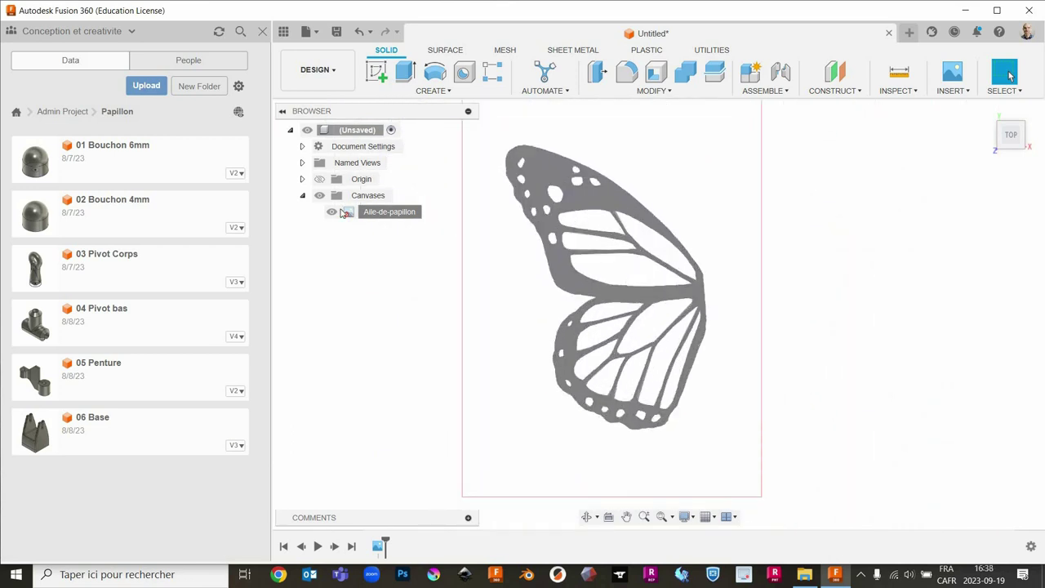
Show the origin and move the wing canvas so its inner edge meets it, rotated -4 degrees.
{"action": "left_click", "coordinate": [321, 183]}
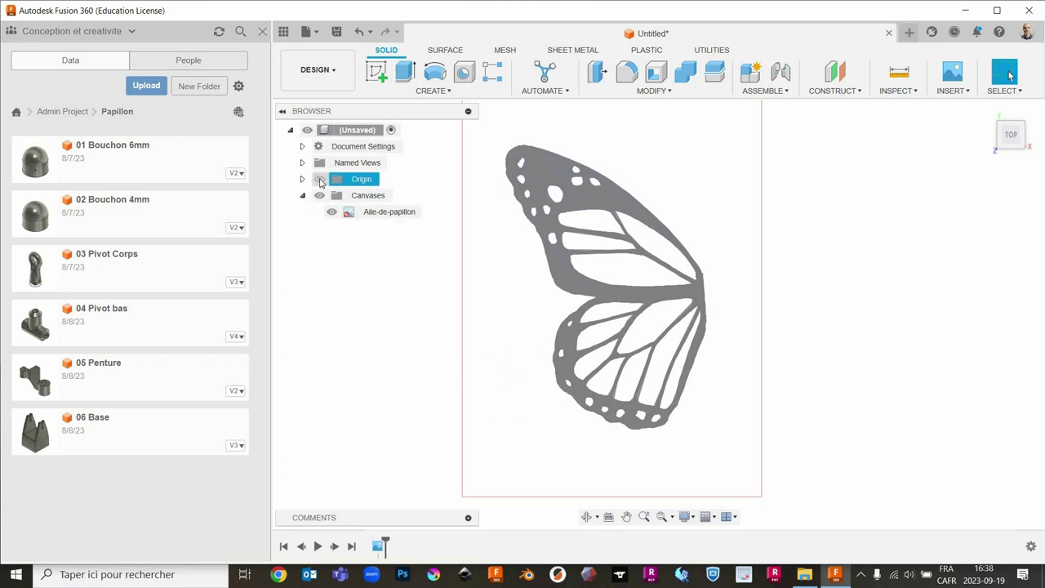
{"action": "left_click", "coordinate": [320, 180]}
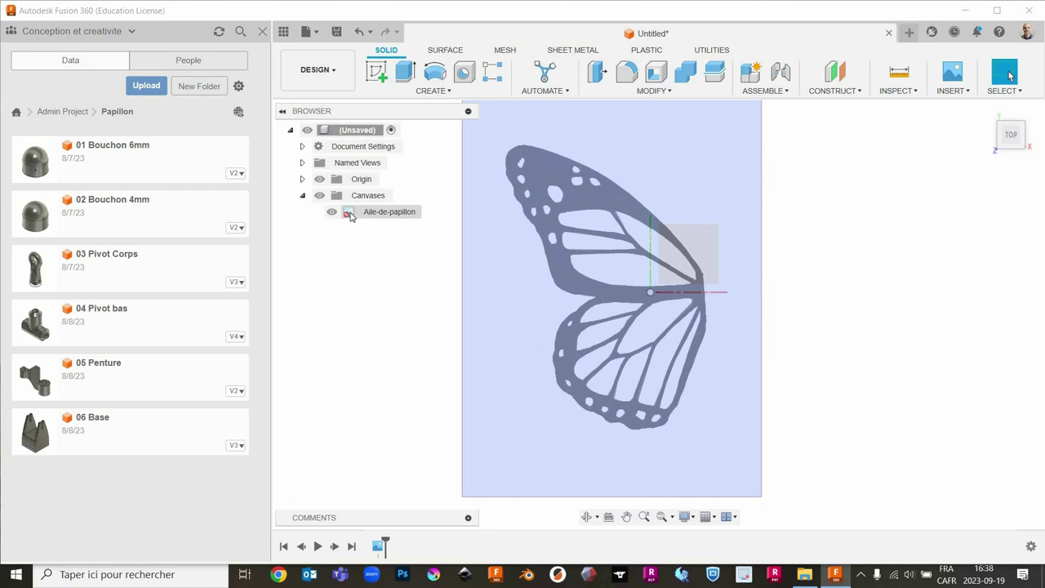
{"action": "right_click", "coordinate": [349, 215]}
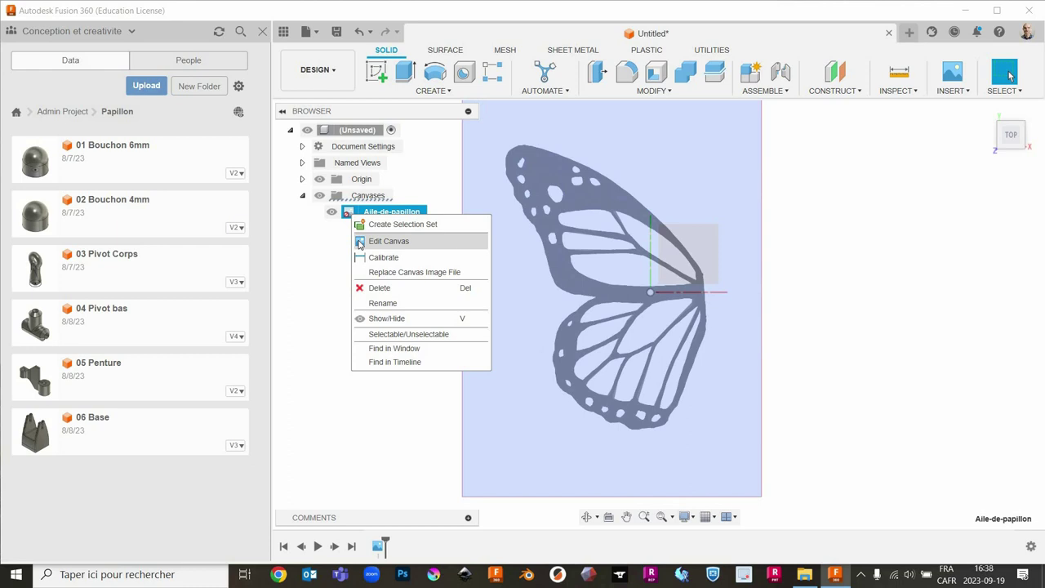
{"action": "left_click", "coordinate": [361, 242]}
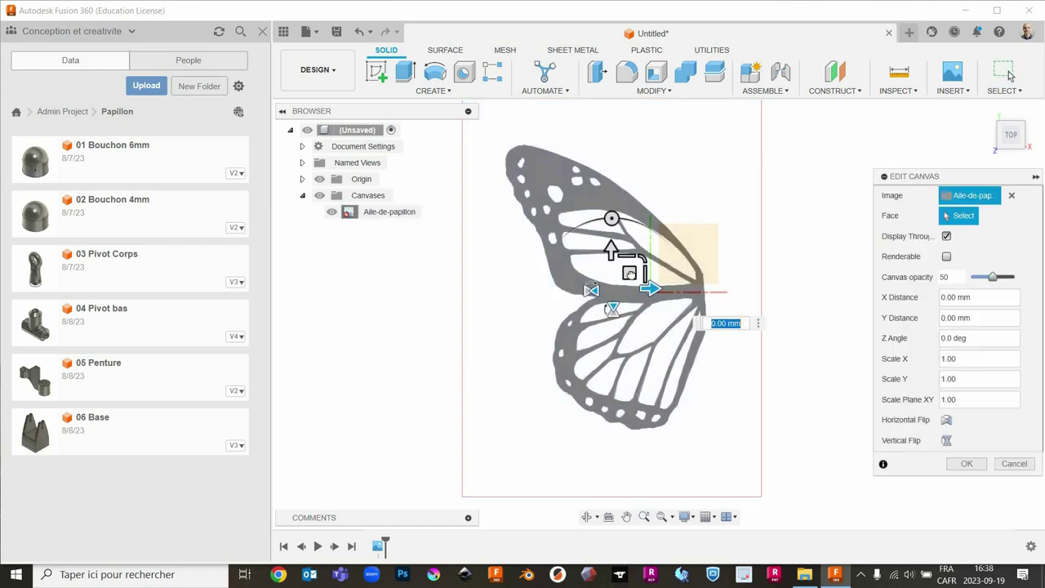
{"action": "left_click_drag", "start_coordinate": [609, 275], "coordinate": [583, 265]}
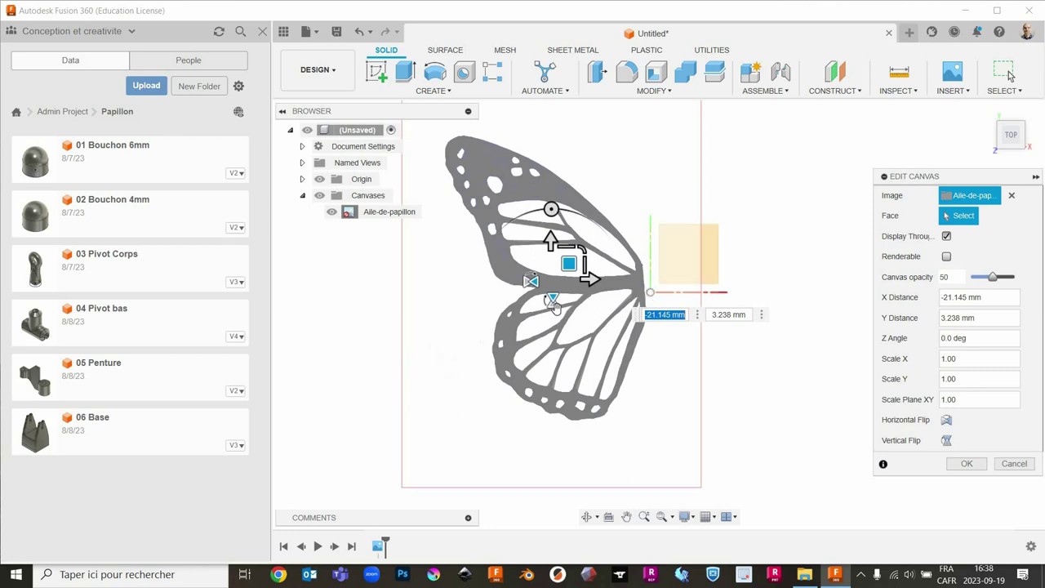
{"action": "left_click_drag", "start_coordinate": [552, 209], "coordinate": [556, 219]}
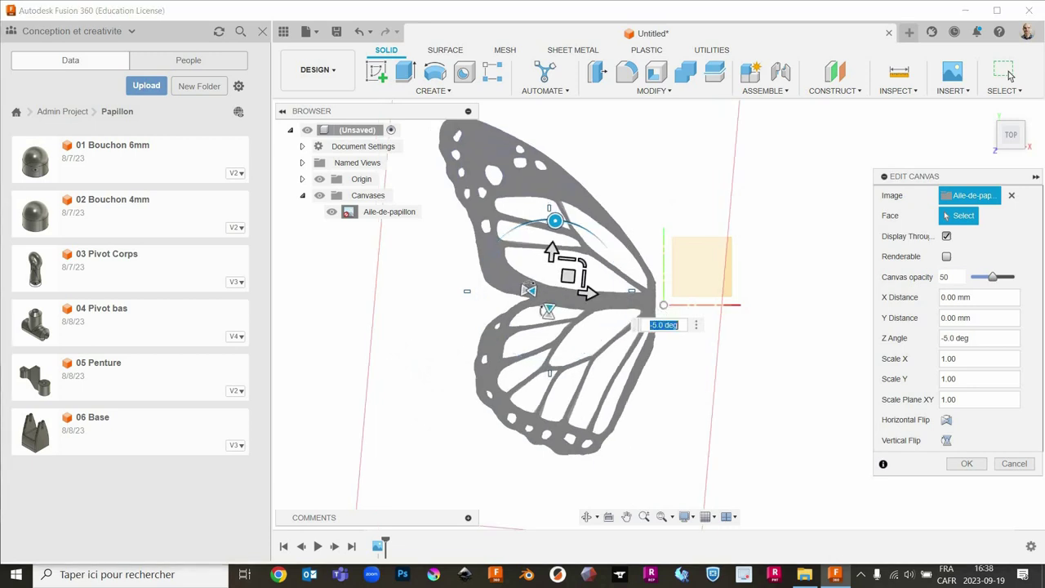
{"action": "key", "text": "Home"}
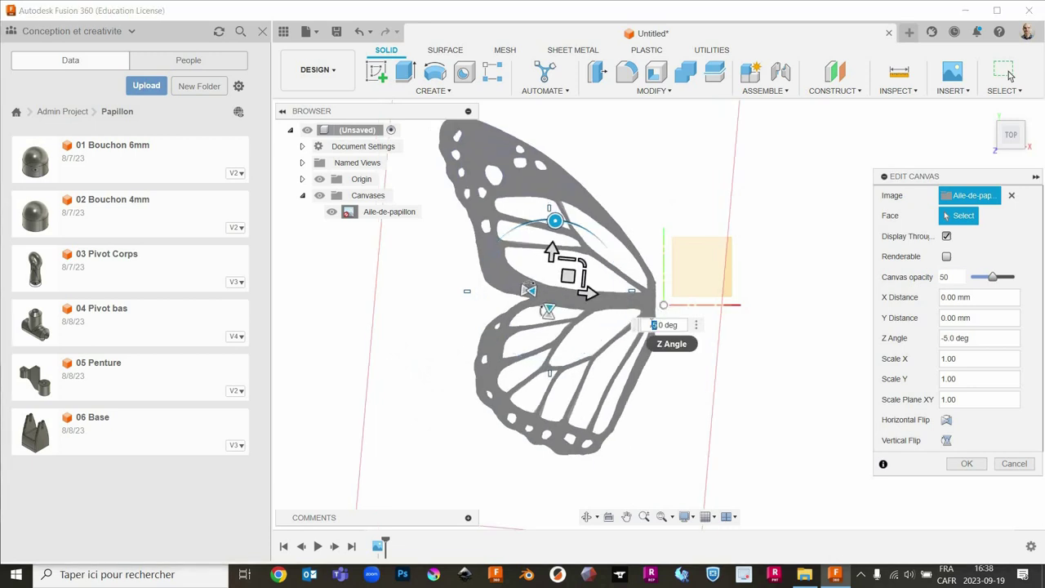
{"action": "type", "text": "4"}
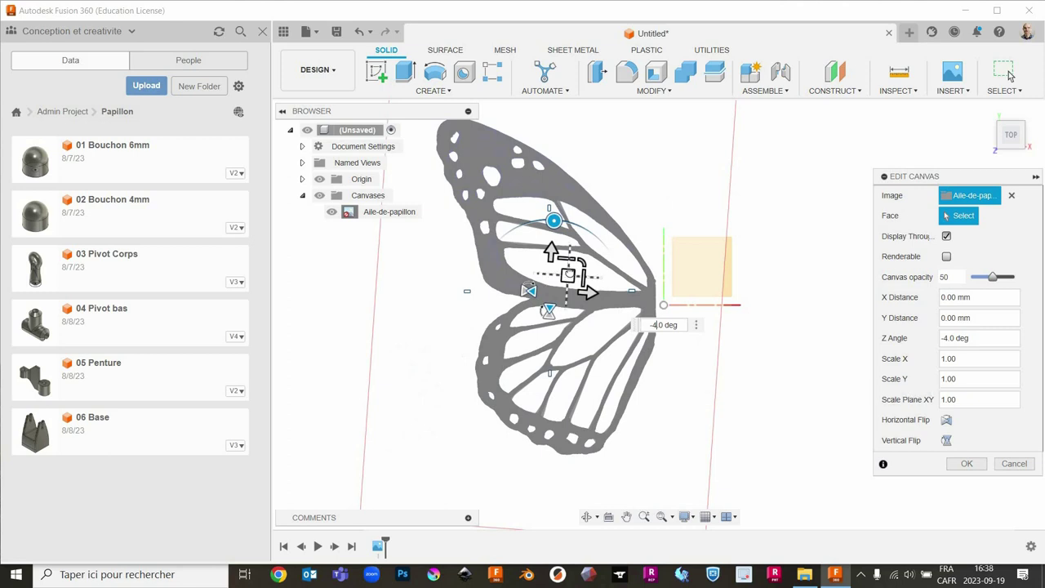
{"action": "left_click_drag", "start_coordinate": [568, 275], "coordinate": [569, 271]}
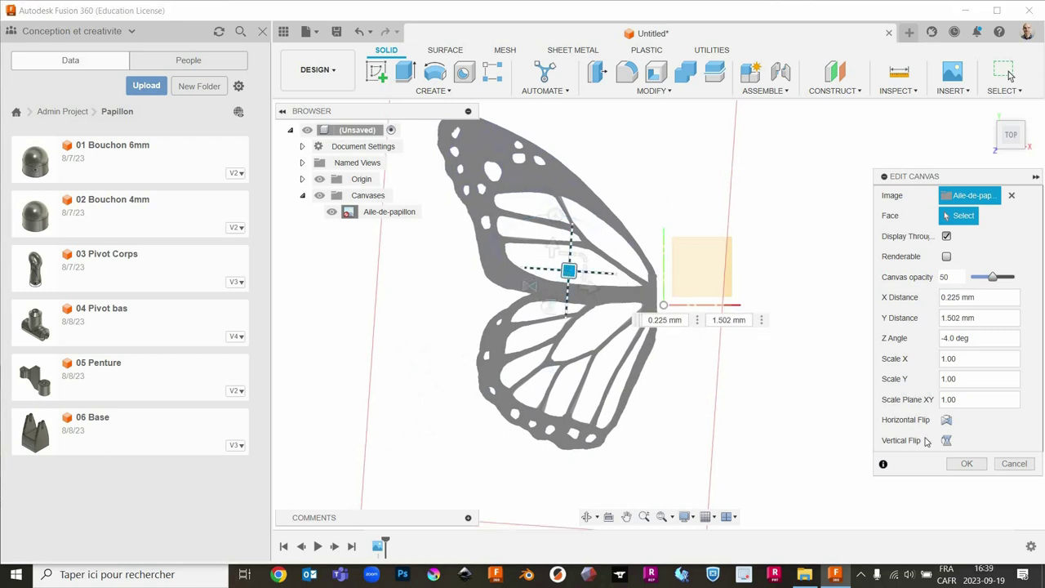
{"action": "left_click", "coordinate": [967, 464]}
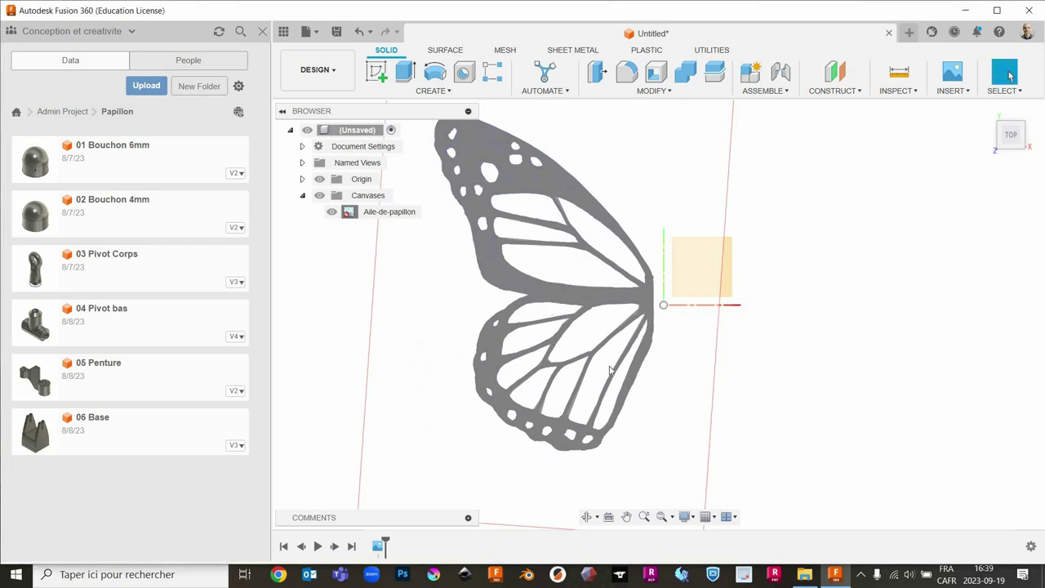
{"action": "scroll", "coordinate": [607, 369], "scroll_direction": "up", "scroll_amount": 2}
Start a new sketch on the XY plane beneath the wing canvas.
{"action": "scroll", "coordinate": [600, 375], "scroll_direction": "down", "scroll_amount": 5}
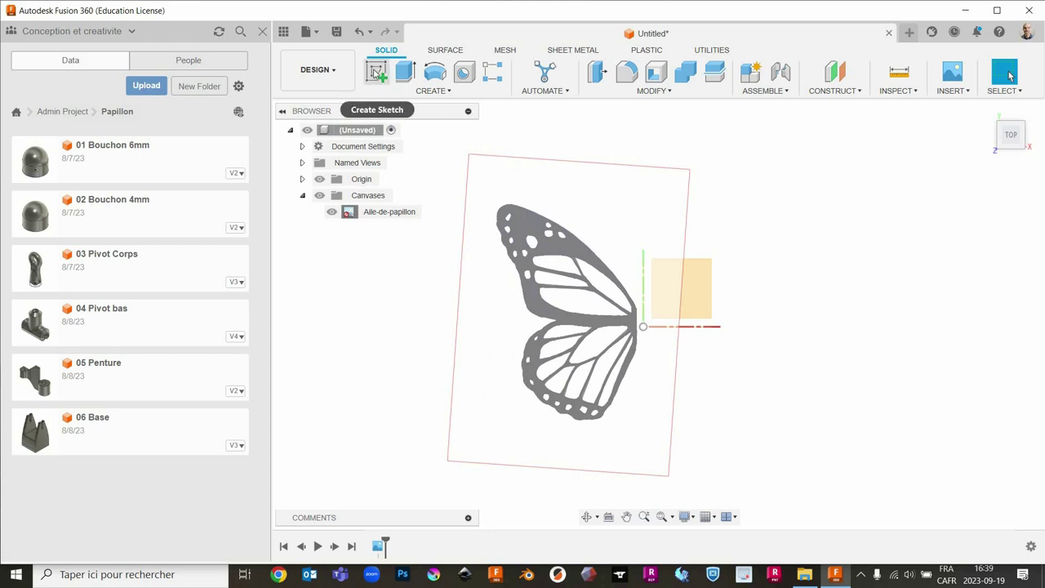
{"action": "left_click", "coordinate": [377, 72]}
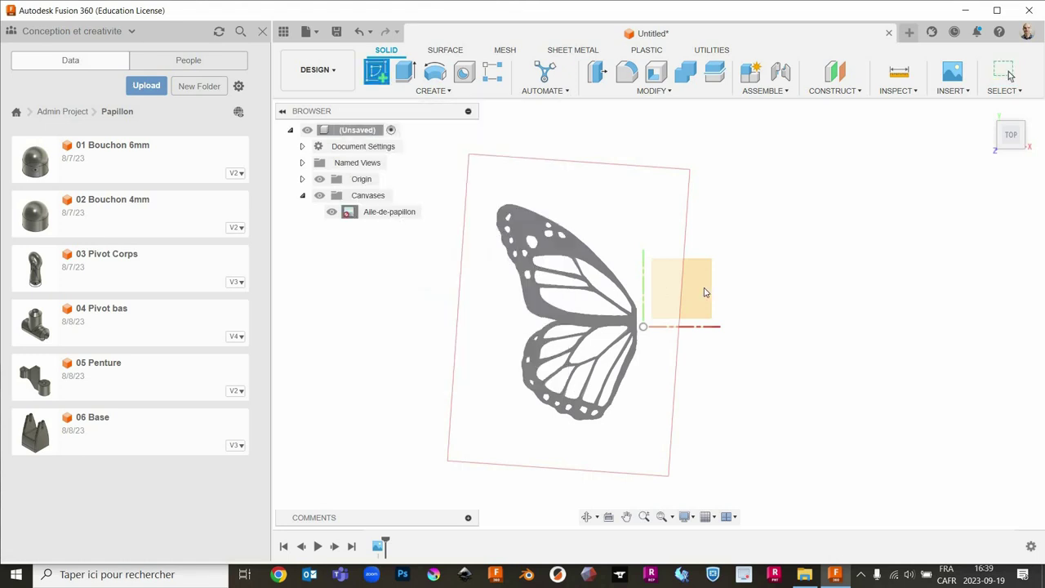
{"action": "mouse_move", "coordinate": [1011, 134]}
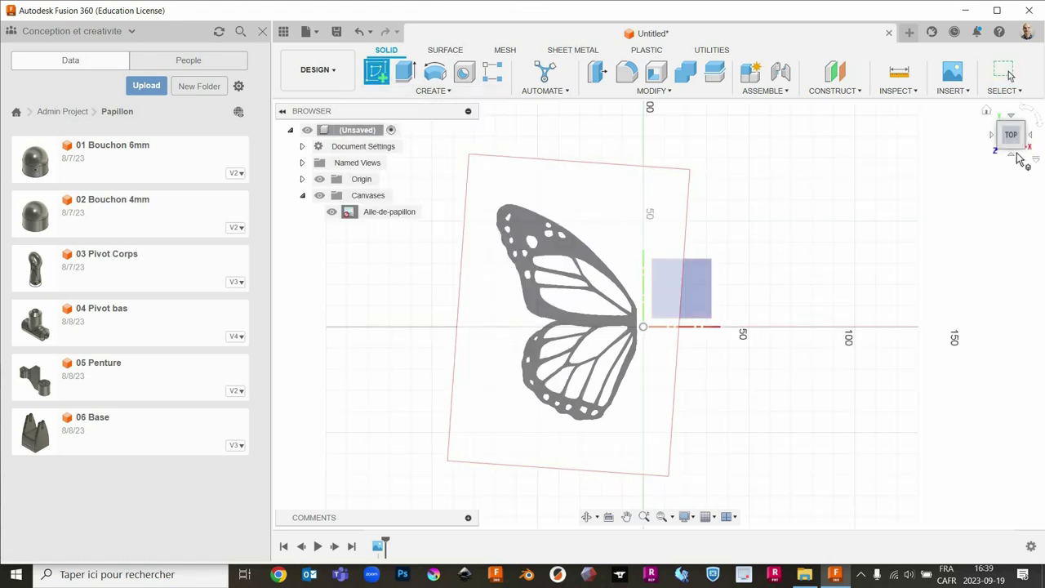
{"action": "left_click", "coordinate": [692, 296]}
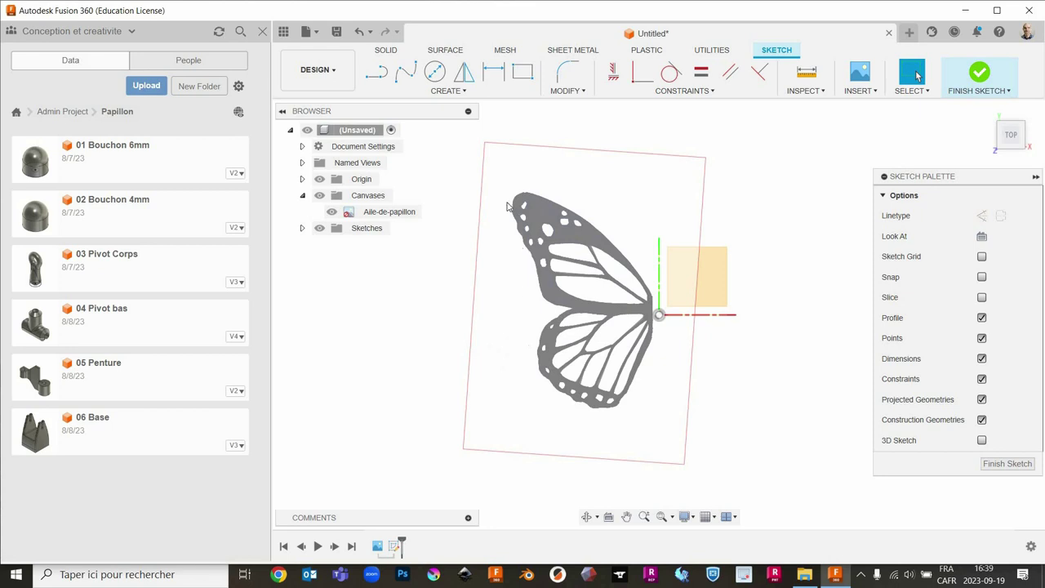
Draw a vertical 15 mm line starting at the wing's base.
{"action": "left_click", "coordinate": [376, 75]}
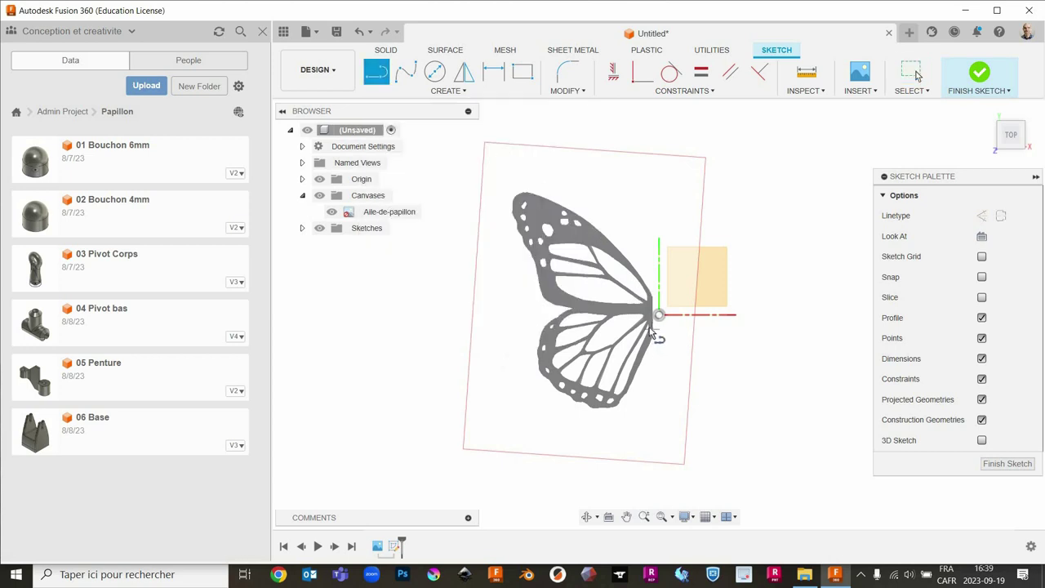
{"action": "scroll", "coordinate": [654, 333], "scroll_direction": "down", "scroll_amount": 1}
{"action": "scroll", "coordinate": [653, 333], "scroll_direction": "up", "scroll_amount": 3}
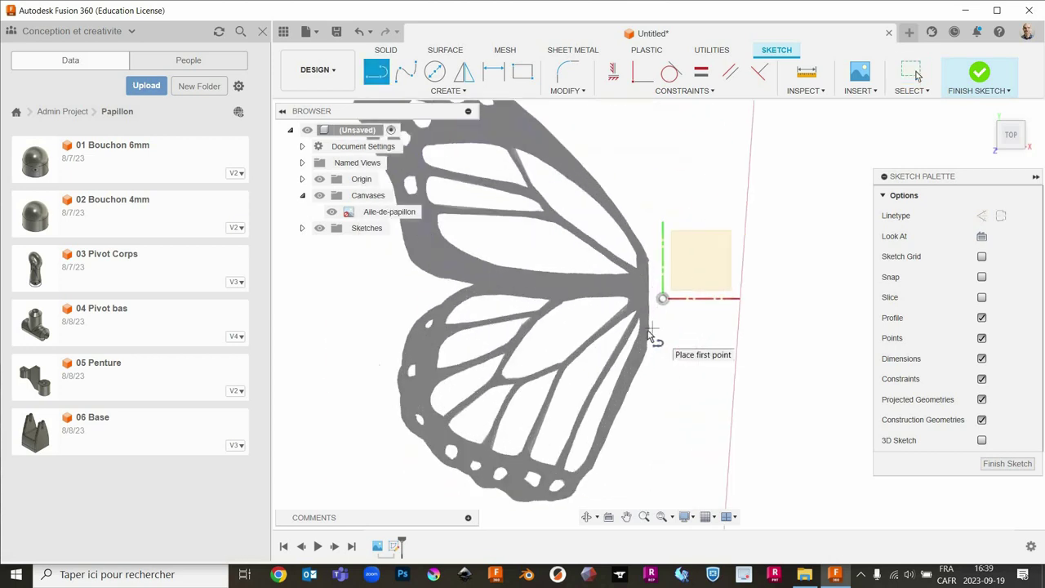
{"action": "scroll", "coordinate": [652, 335], "scroll_direction": "up", "scroll_amount": 2}
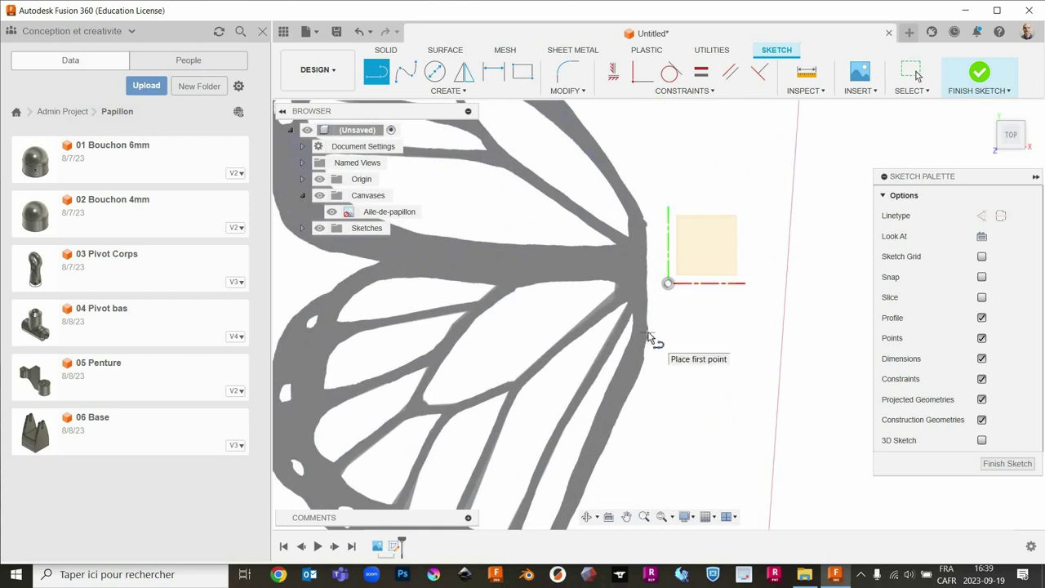
{"action": "left_click", "coordinate": [650, 333]}
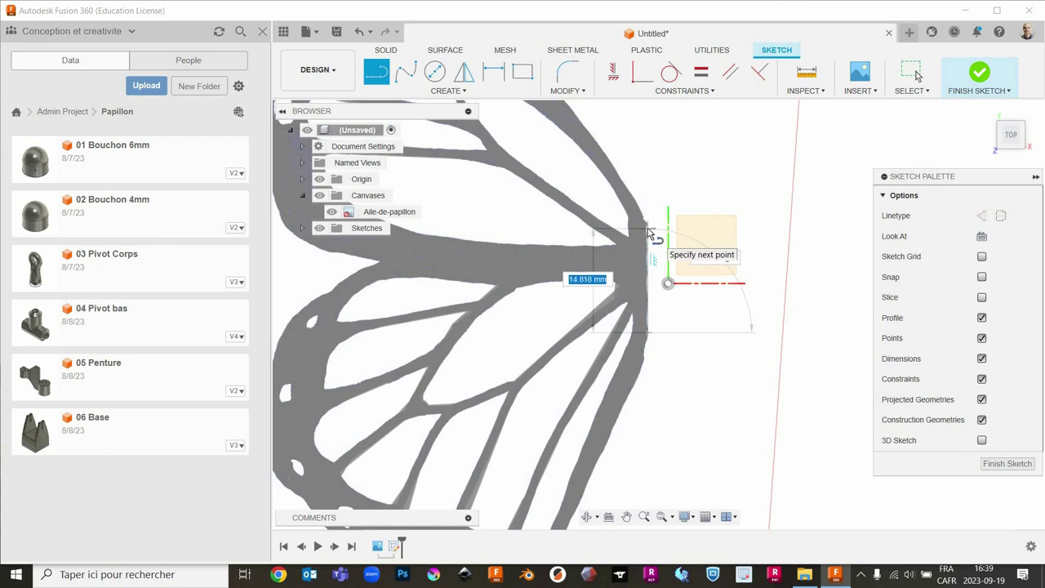
{"action": "type", "text": "15"}
{"action": "key", "text": "Tab"}
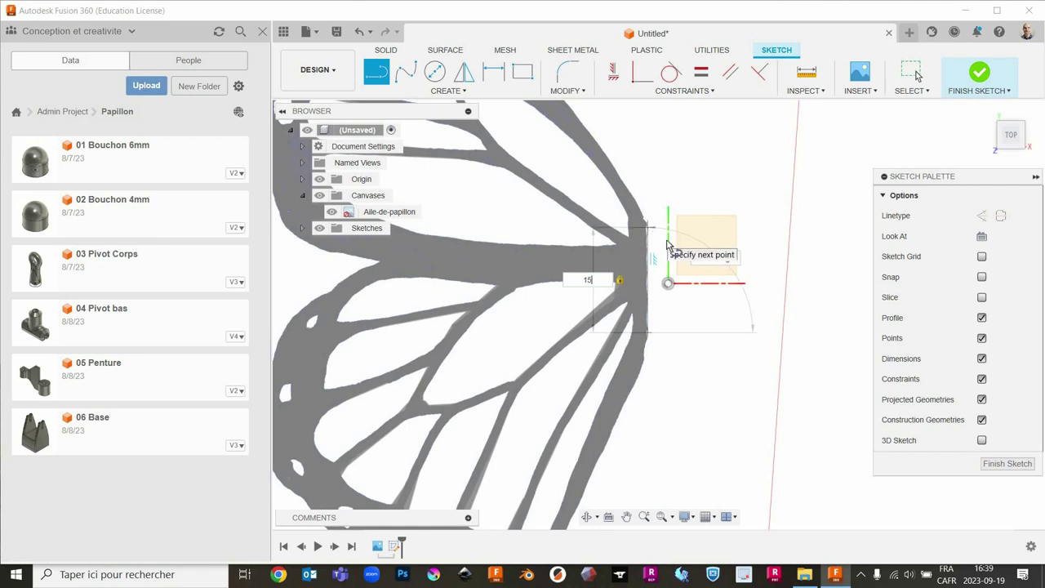
{"action": "key", "text": "Tab"}
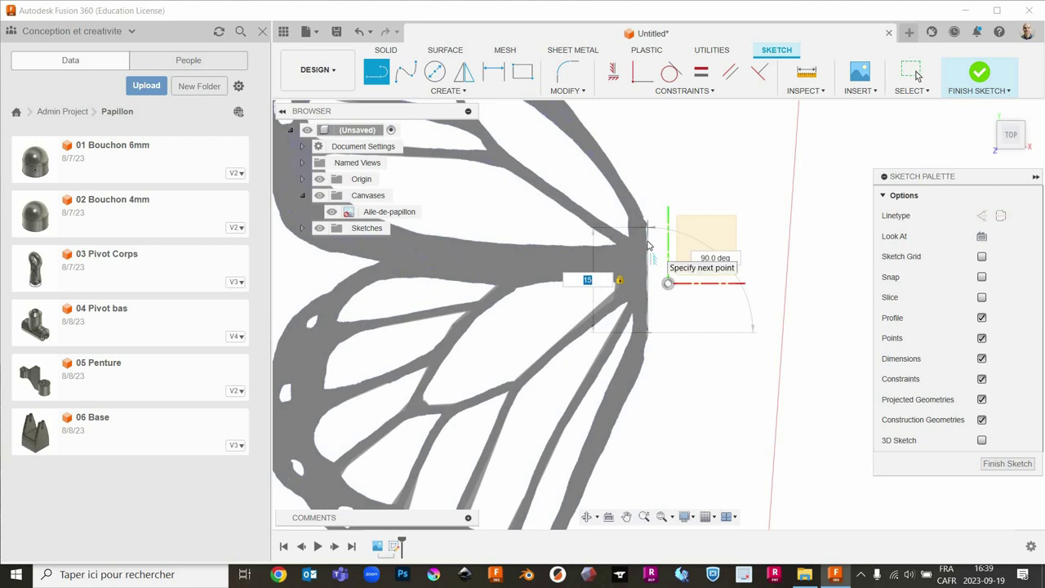
{"action": "key", "text": "Return"}
{"action": "key", "text": "Escape"}
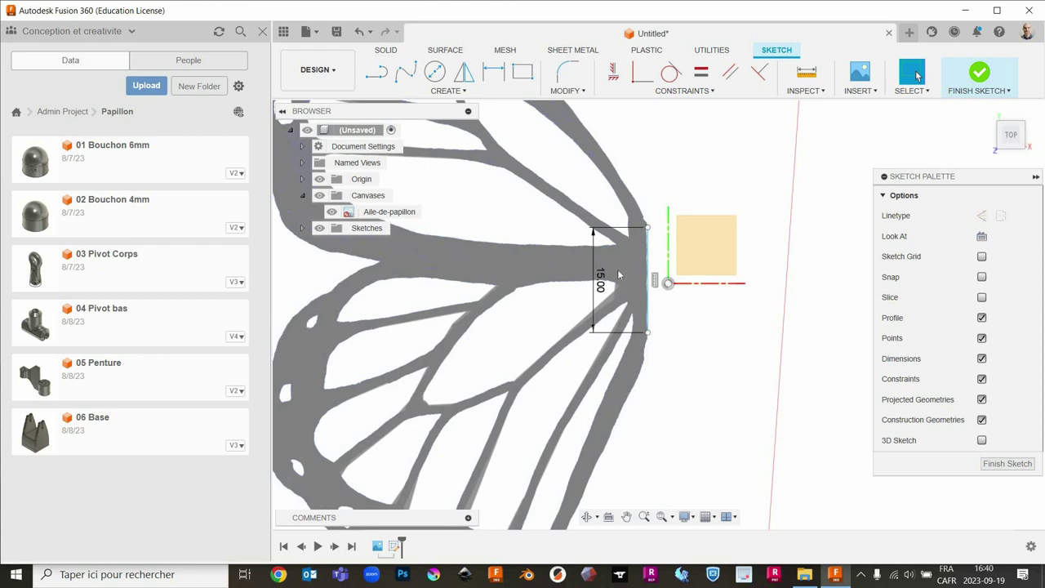
Nudge the 15 mm line onto the wing's root and bring the whole wing into view.
{"action": "left_click", "coordinate": [647, 270]}
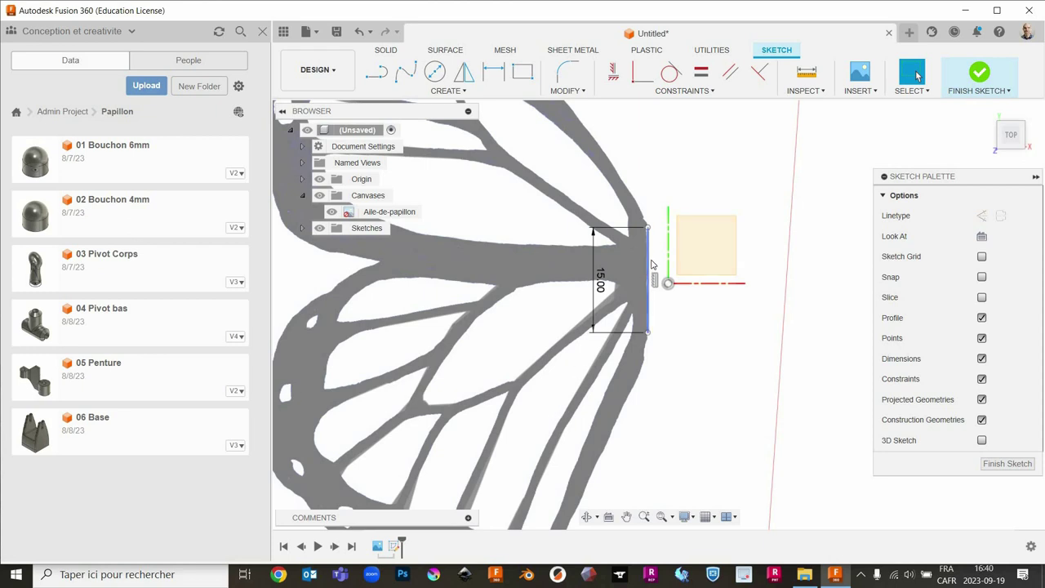
{"action": "left_click_drag", "start_coordinate": [652, 263], "coordinate": [651, 278]}
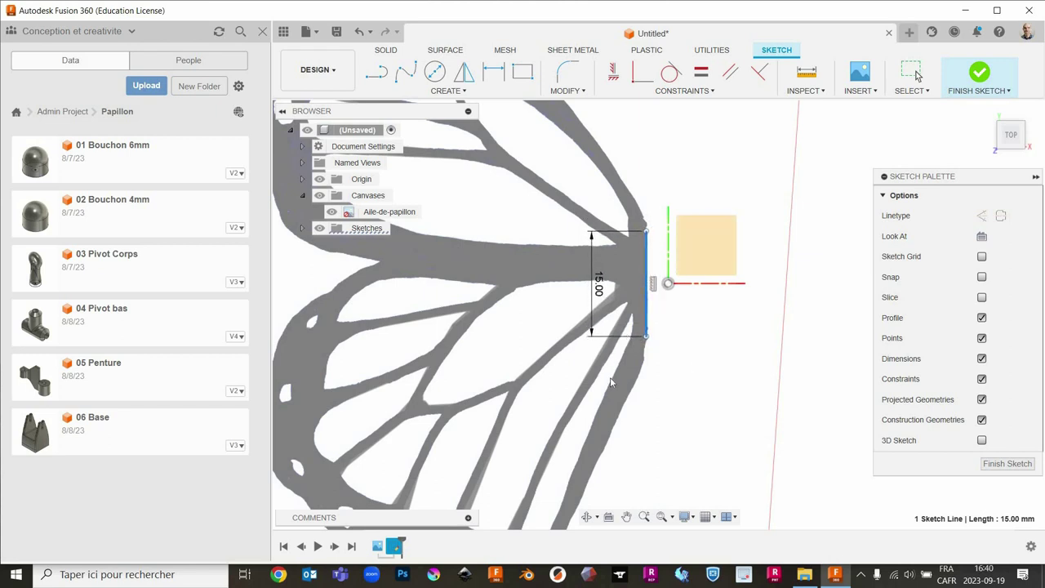
{"action": "scroll", "coordinate": [604, 285], "scroll_direction": "up", "scroll_amount": 1}
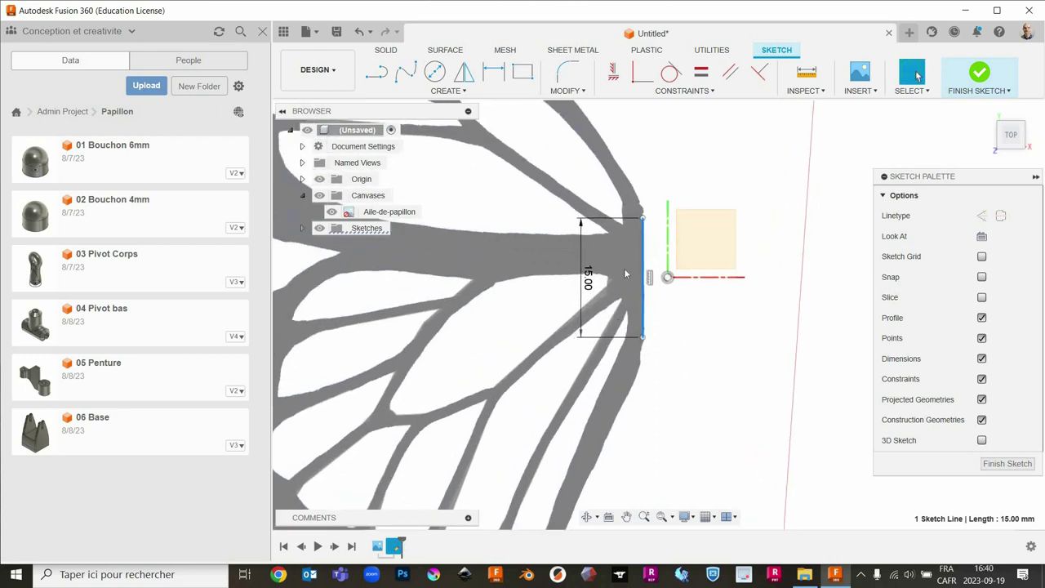
{"action": "scroll", "coordinate": [658, 326], "scroll_direction": "down", "scroll_amount": 1}
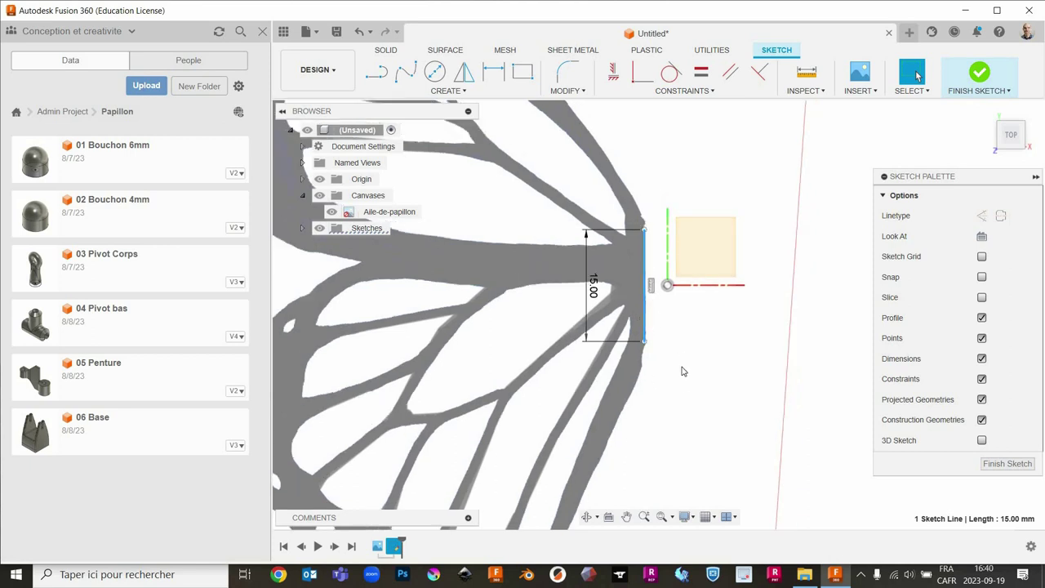
{"action": "scroll", "coordinate": [687, 384], "scroll_direction": "down", "scroll_amount": 1}
{"action": "scroll", "coordinate": [690, 391], "scroll_direction": "down", "scroll_amount": 1}
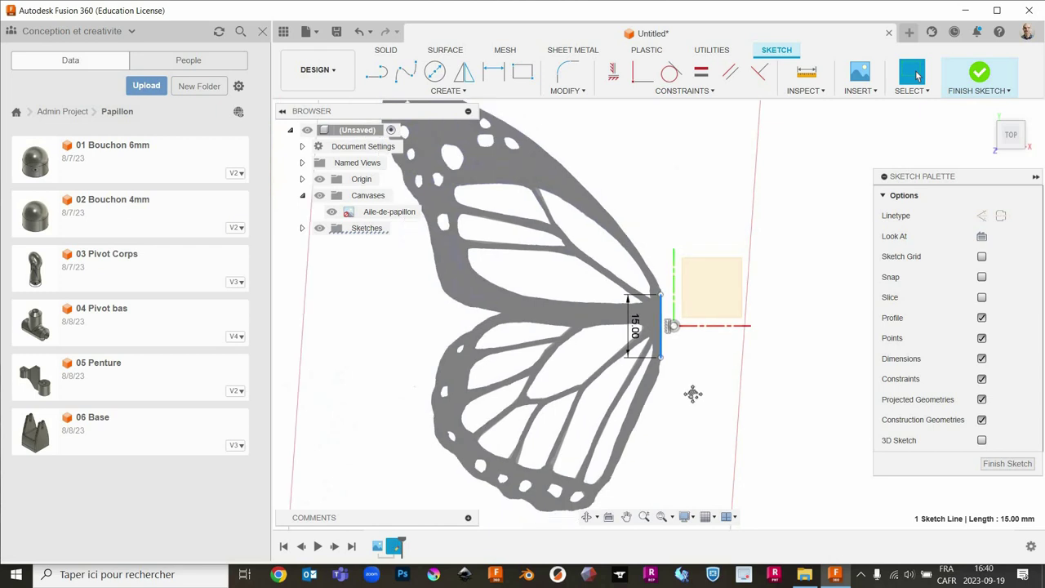
{"action": "scroll", "coordinate": [686, 392], "scroll_direction": "down", "scroll_amount": 1}
{"action": "middle_click_drag", "start_coordinate": [594, 414], "coordinate": [613, 446]}
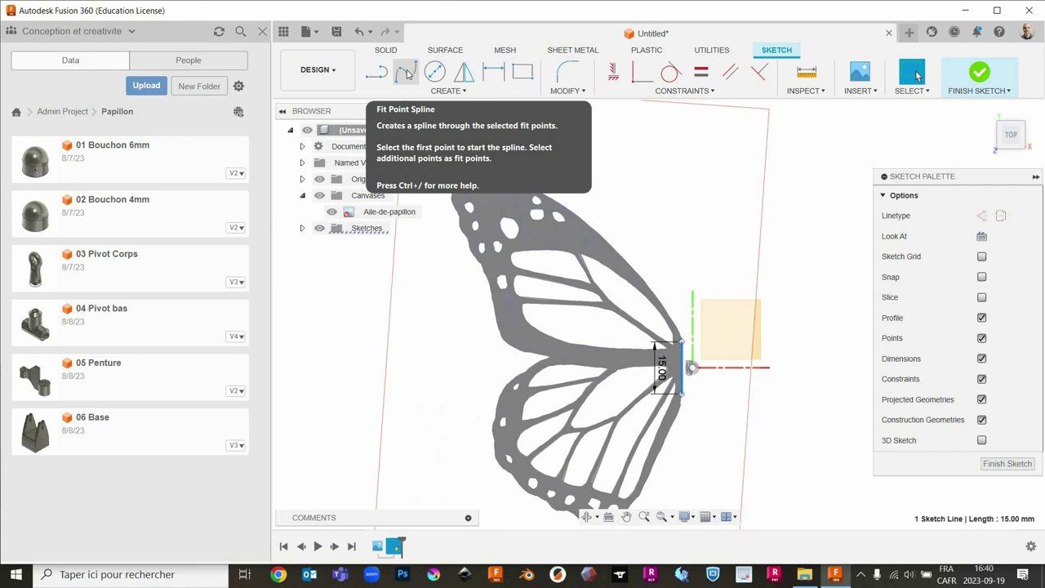
Start a fit-point spline at the line's top, tracing the upper wing edge around its tip.
{"action": "left_click", "coordinate": [405, 73]}
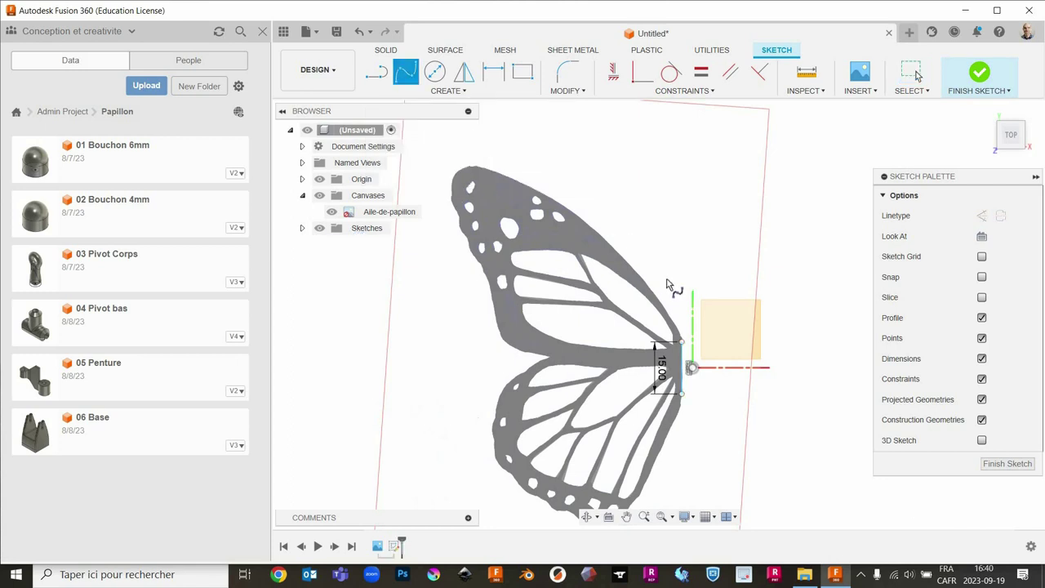
{"action": "scroll", "coordinate": [670, 291], "scroll_direction": "up", "scroll_amount": 2}
{"action": "scroll", "coordinate": [646, 294], "scroll_direction": "up", "scroll_amount": 2}
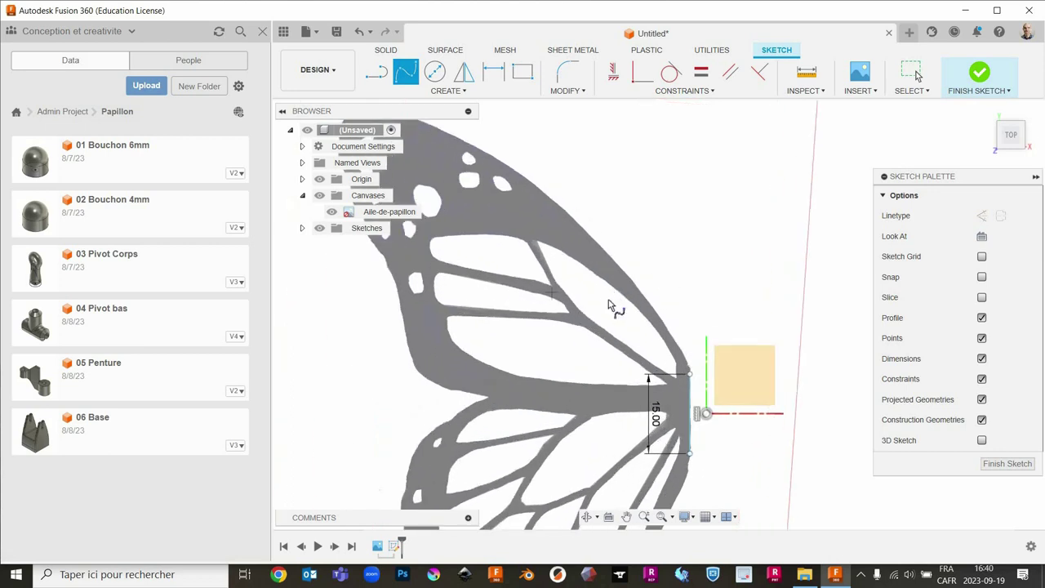
{"action": "scroll", "coordinate": [608, 305], "scroll_direction": "up", "scroll_amount": 2}
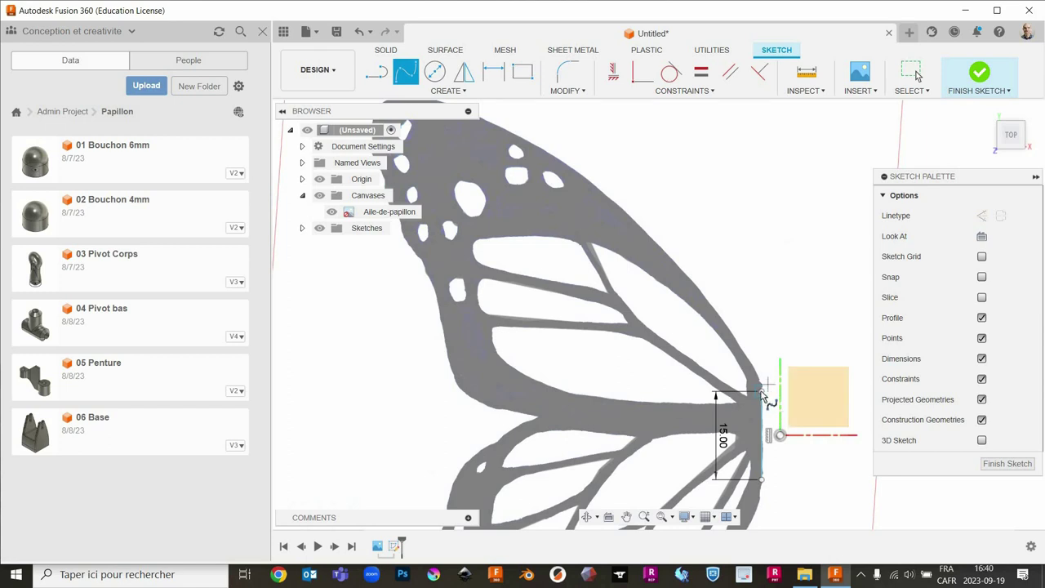
{"action": "left_click", "coordinate": [761, 392]}
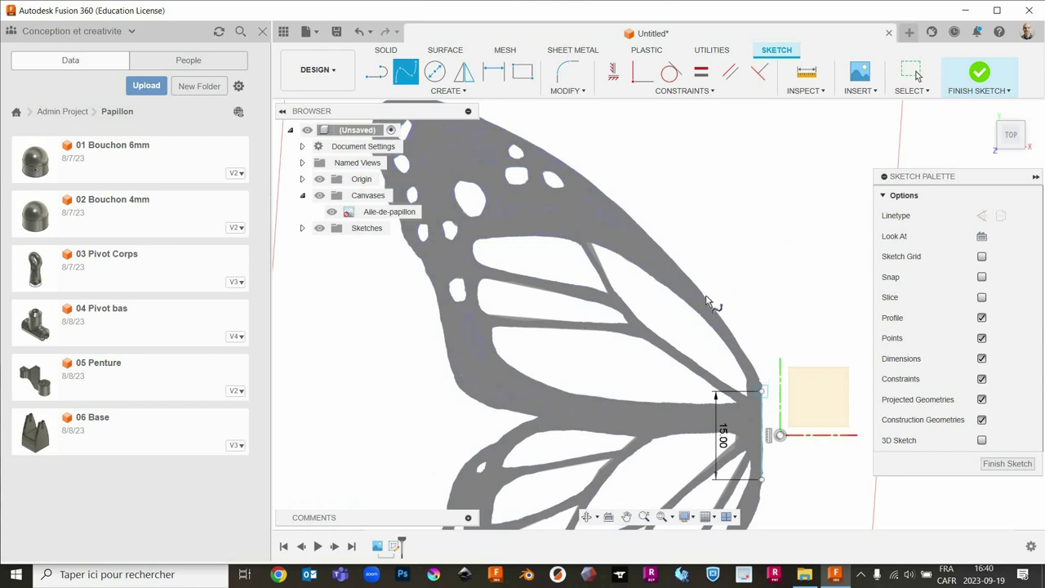
{"action": "left_click", "coordinate": [712, 308]}
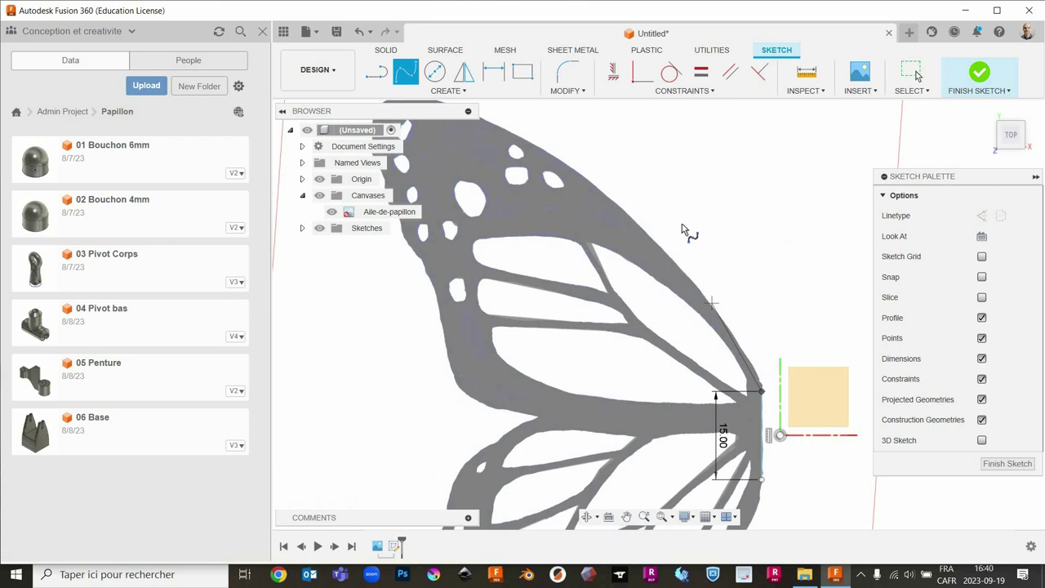
{"action": "left_click", "coordinate": [625, 212]}
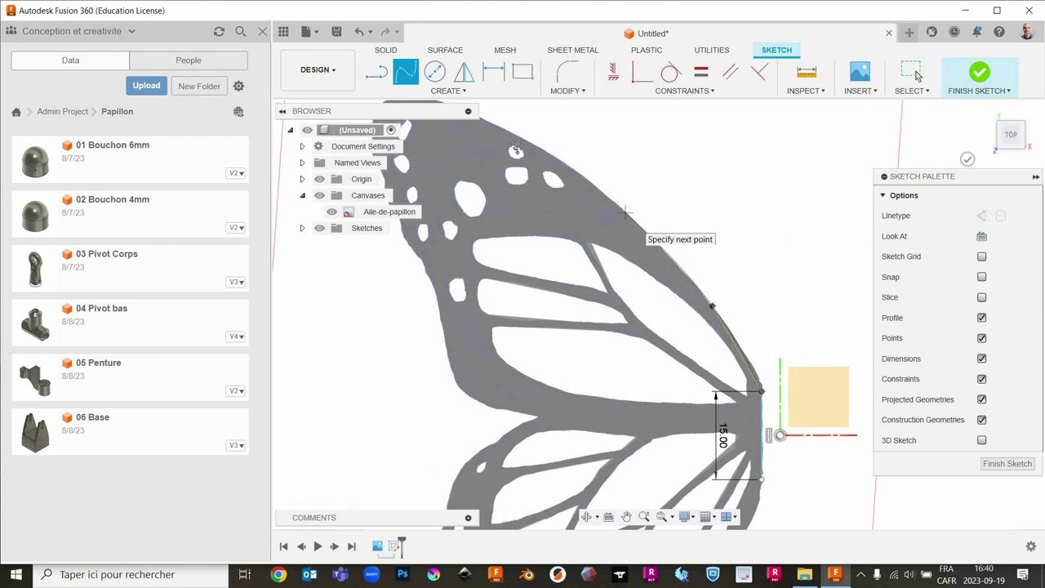
{"action": "middle_click_drag", "start_coordinate": [623, 236], "coordinate": [724, 336]}
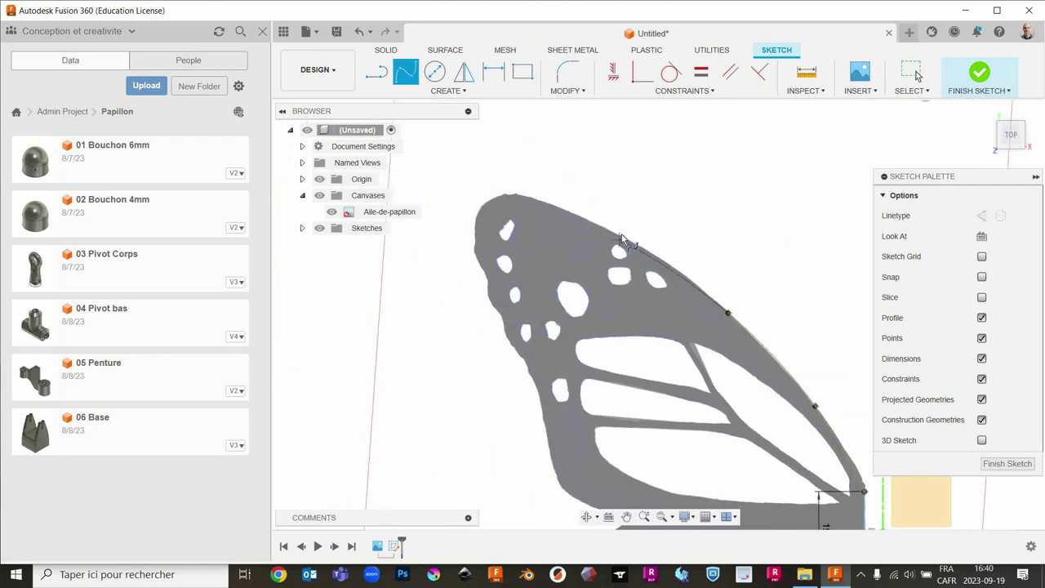
{"action": "left_click", "coordinate": [502, 195]}
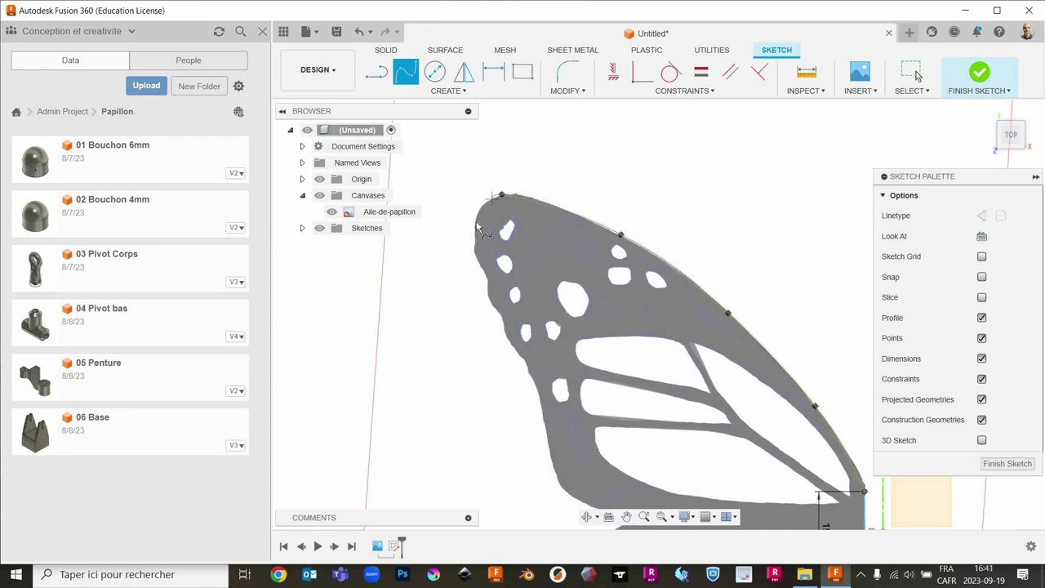
{"action": "left_click", "coordinate": [477, 222]}
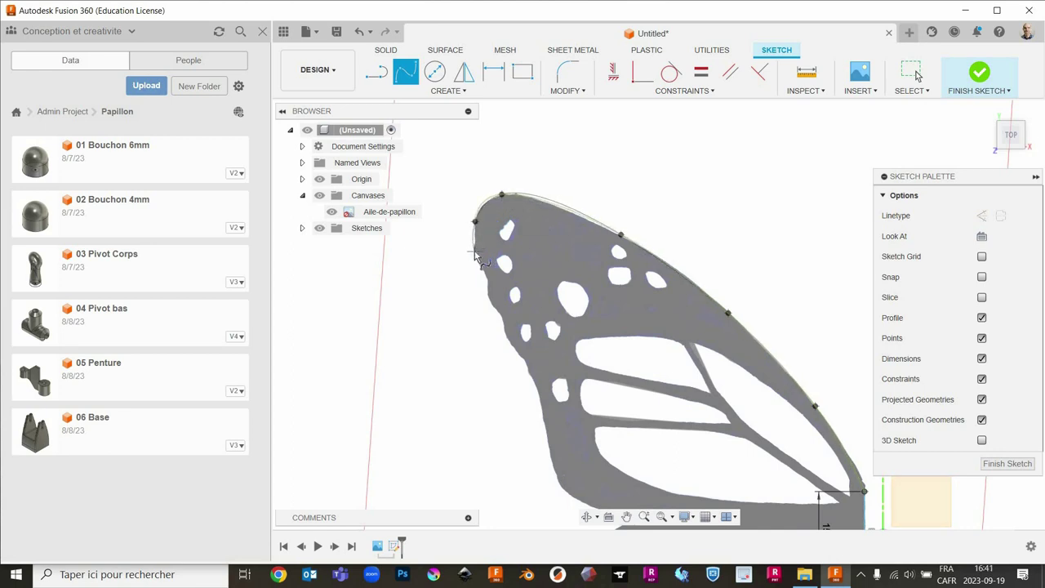
{"action": "left_click", "coordinate": [473, 250]}
Continue the spline down the wing's left edge and end it where the wings meet.
{"action": "left_click", "coordinate": [489, 276]}
{"action": "left_click", "coordinate": [489, 297]}
{"action": "left_click", "coordinate": [501, 312]}
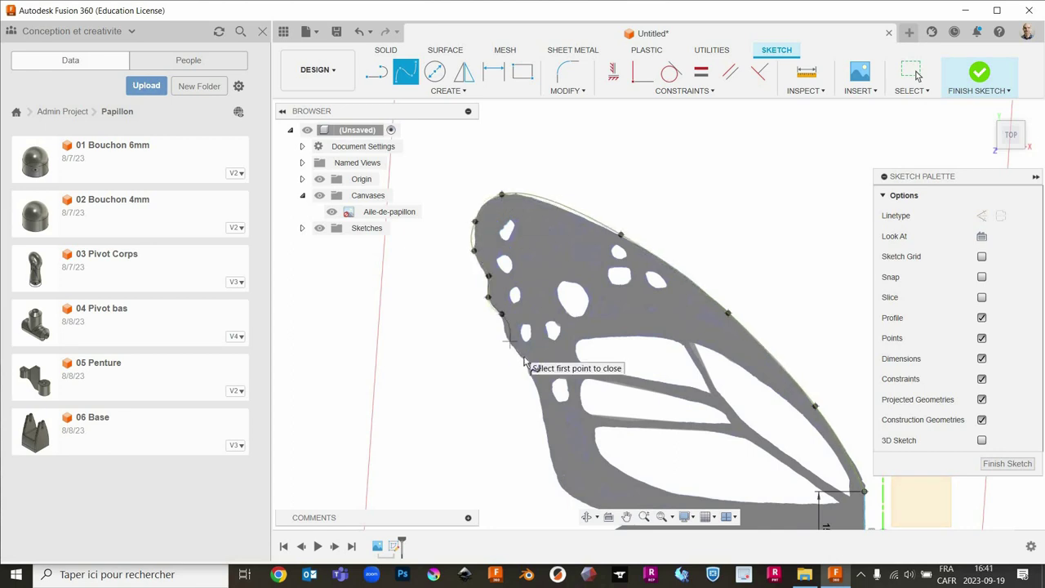
{"action": "left_click", "coordinate": [526, 357]}
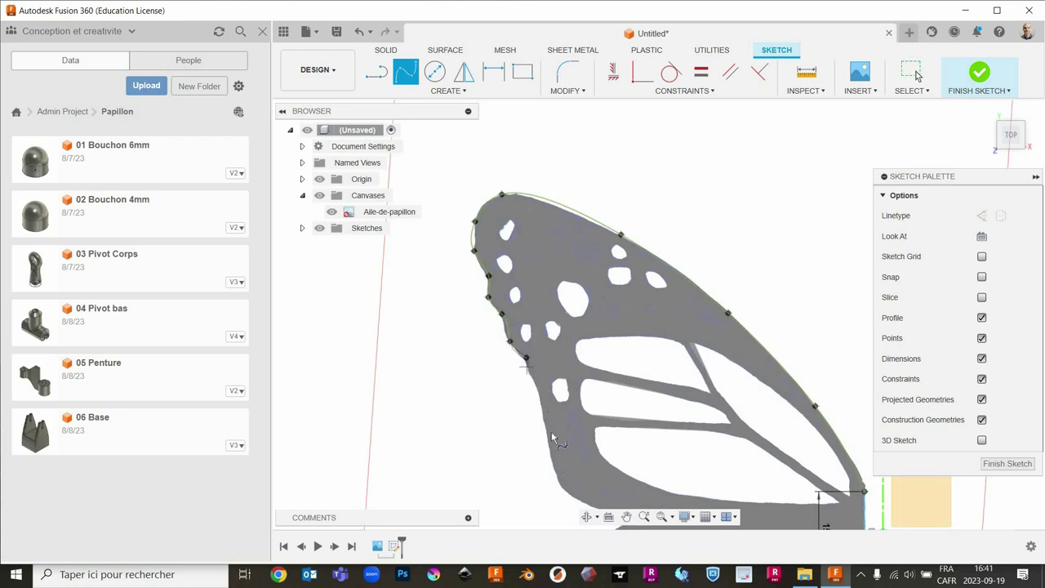
{"action": "left_click", "coordinate": [548, 438]}
{"action": "middle_click_drag", "start_coordinate": [527, 334], "coordinate": [486, 191]}
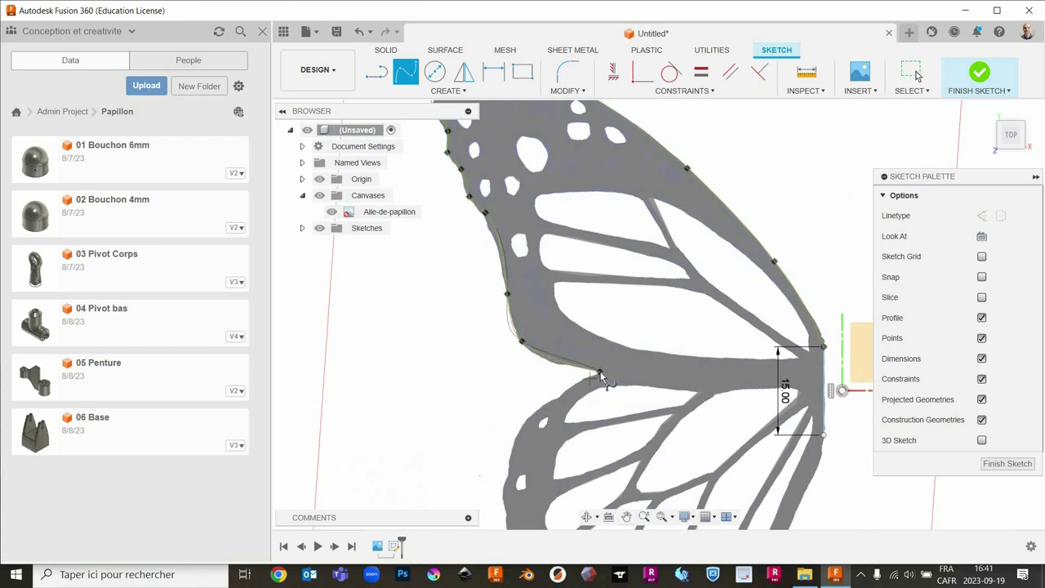
{"action": "left_click", "coordinate": [600, 371]}
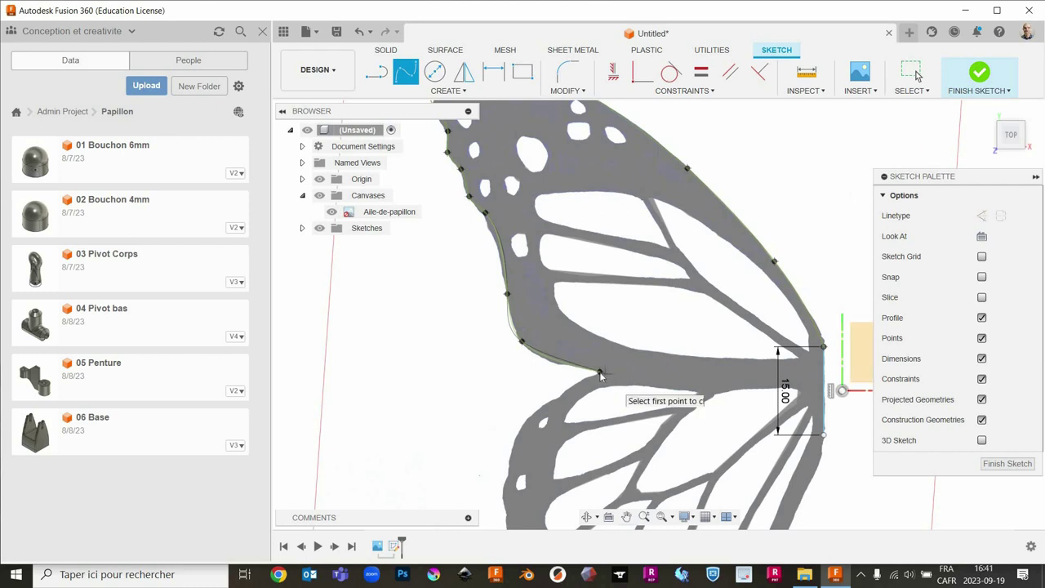
{"action": "key", "text": "Escape"}
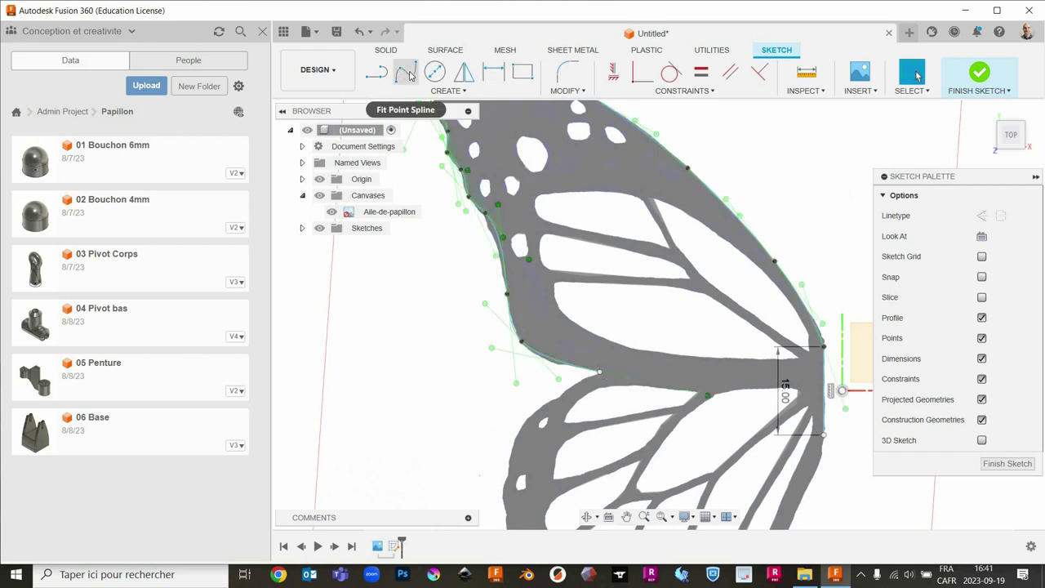
Begin a second spline along the edge between the wings and down the lower wing.
{"action": "left_click", "coordinate": [407, 73]}
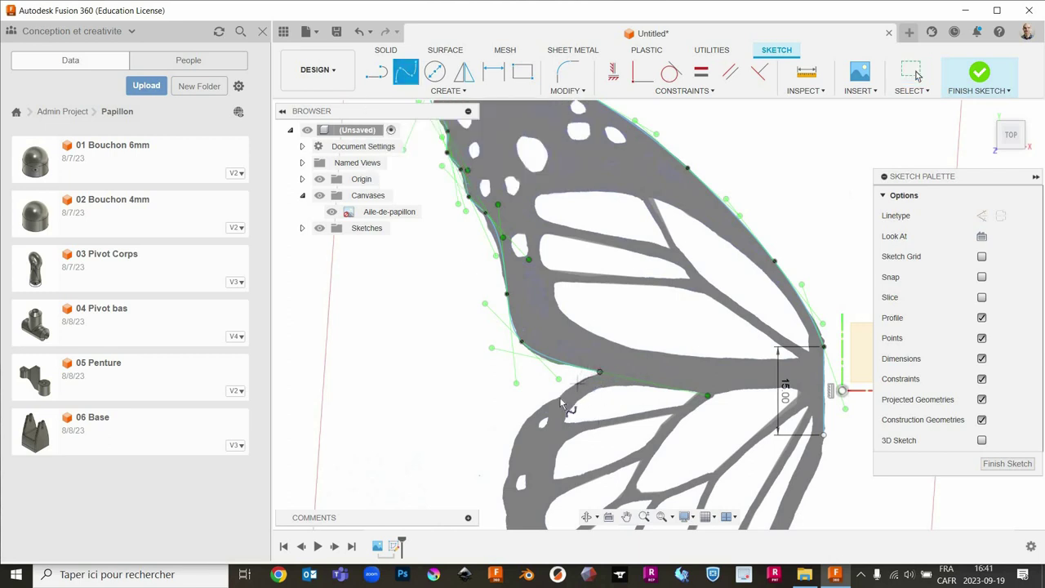
{"action": "left_click", "coordinate": [578, 383]}
{"action": "middle_click_drag", "start_coordinate": [572, 308], "coordinate": [620, 161]}
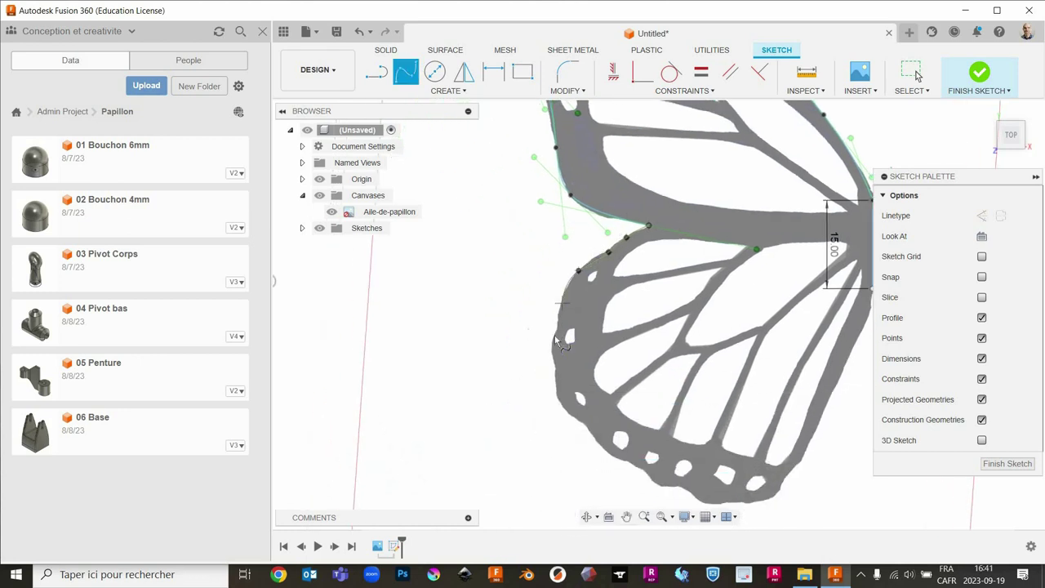
{"action": "left_click", "coordinate": [563, 303]}
{"action": "left_click", "coordinate": [556, 329]}
{"action": "left_click", "coordinate": [585, 421]}
{"action": "left_click", "coordinate": [608, 454]}
{"action": "left_click", "coordinate": [633, 463]}
Carry the spline along the lower edge and up the inner edge, closing it at the start point.
{"action": "left_click", "coordinate": [684, 486]}
{"action": "left_click", "coordinate": [706, 503]}
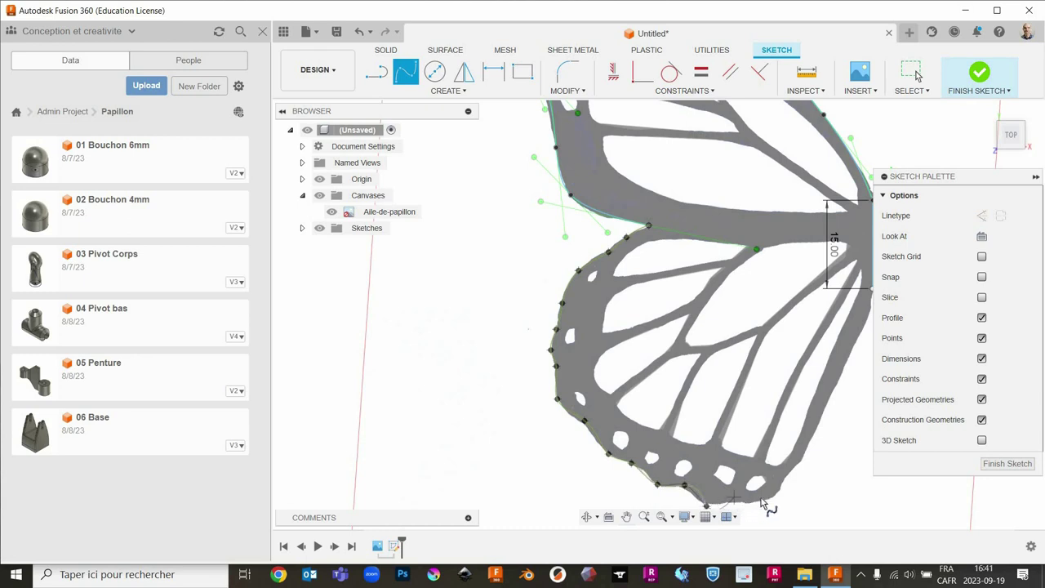
{"action": "left_click", "coordinate": [775, 495]}
{"action": "left_click", "coordinate": [807, 459]}
{"action": "left_click", "coordinate": [841, 301]}
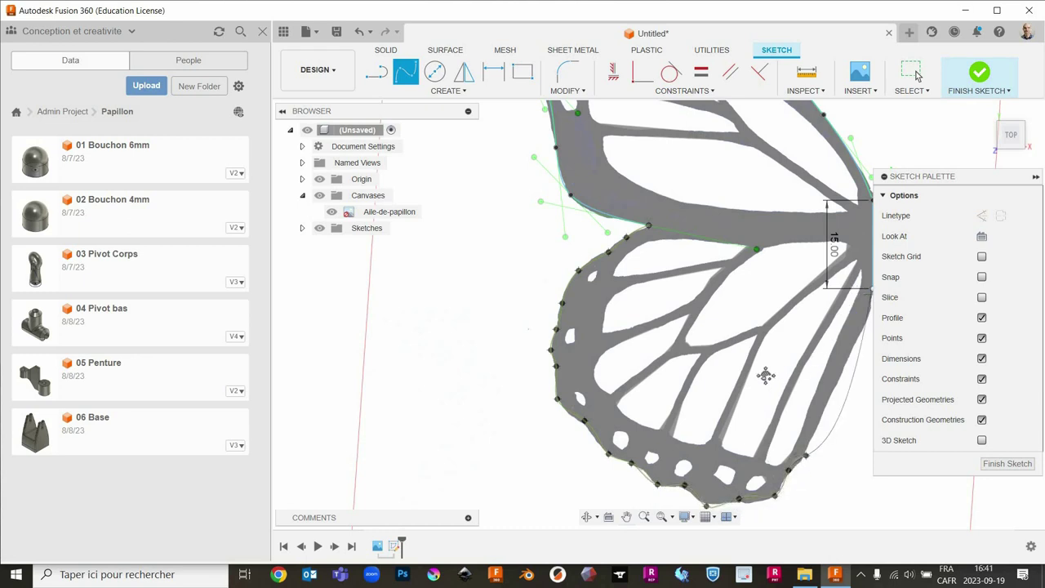
{"action": "middle_click_drag", "start_coordinate": [807, 375], "coordinate": [800, 368]}
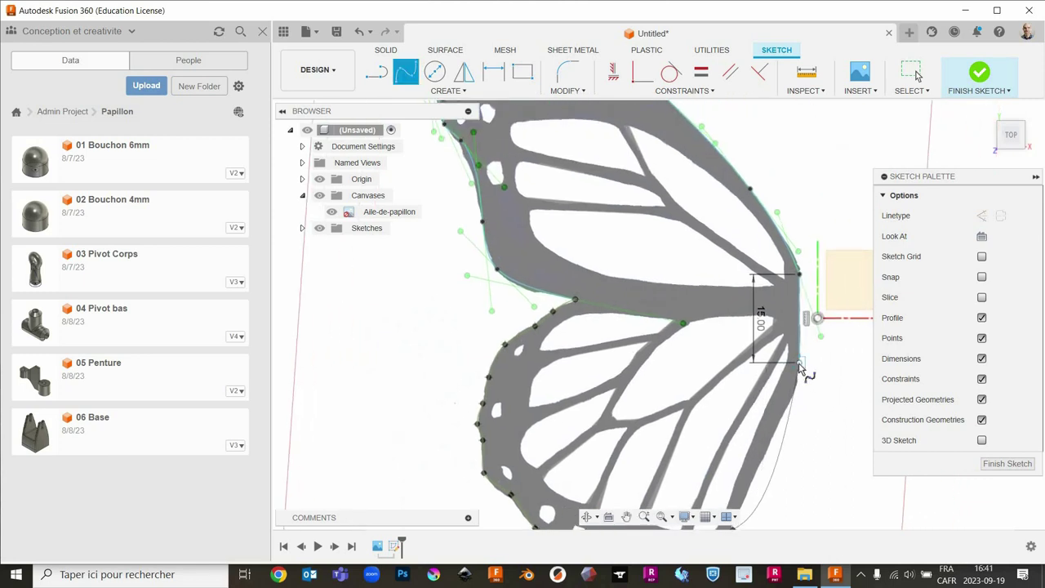
{"action": "left_click", "coordinate": [799, 368]}
{"action": "key", "text": "Escape"}
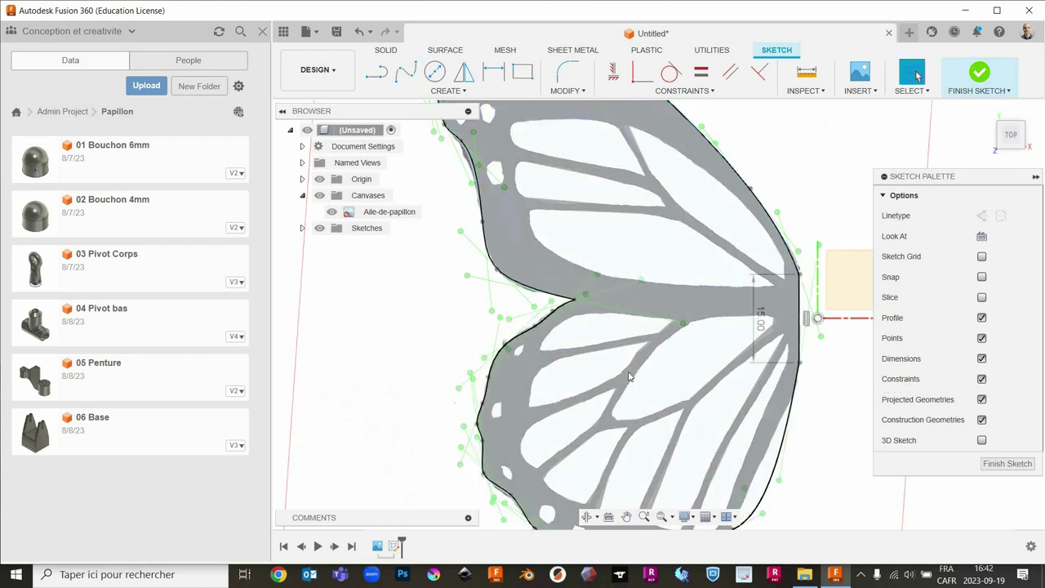
{"action": "scroll", "coordinate": [629, 375], "scroll_direction": "down", "scroll_amount": 3}
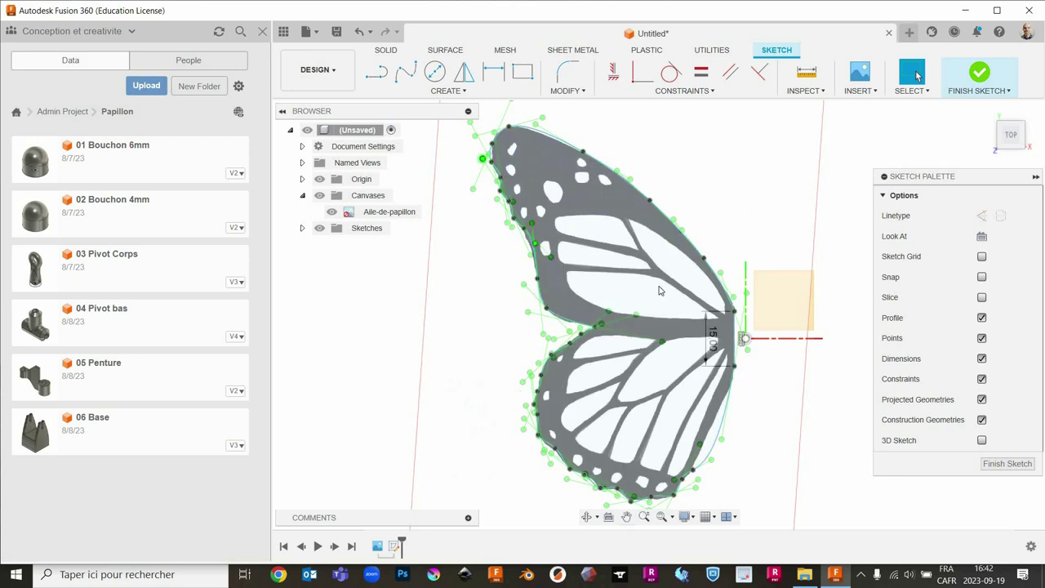
{"action": "scroll", "coordinate": [661, 204], "scroll_direction": "down", "scroll_amount": 2}
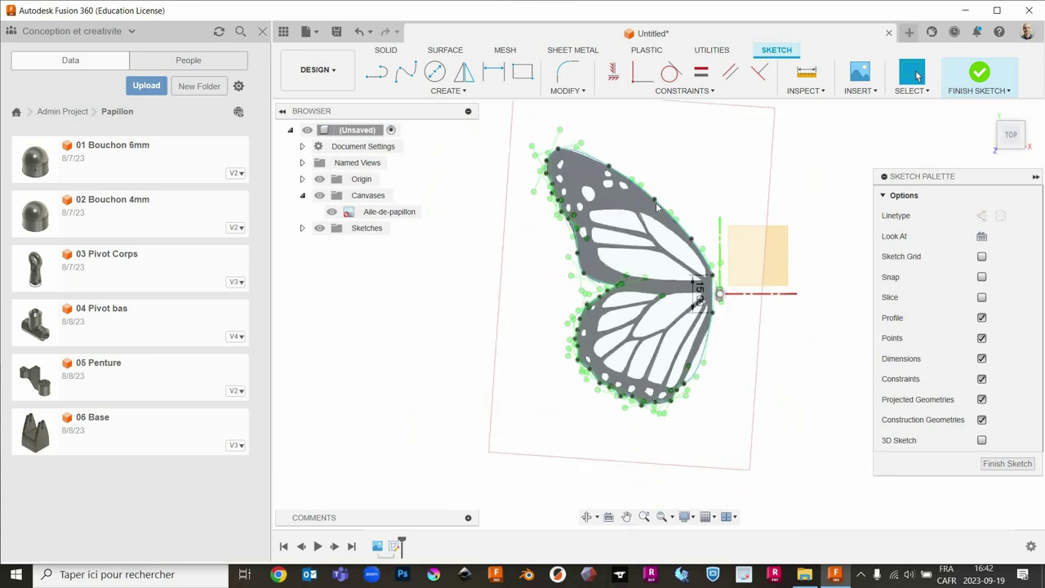
{"action": "scroll", "coordinate": [658, 206], "scroll_direction": "up", "scroll_amount": 4}
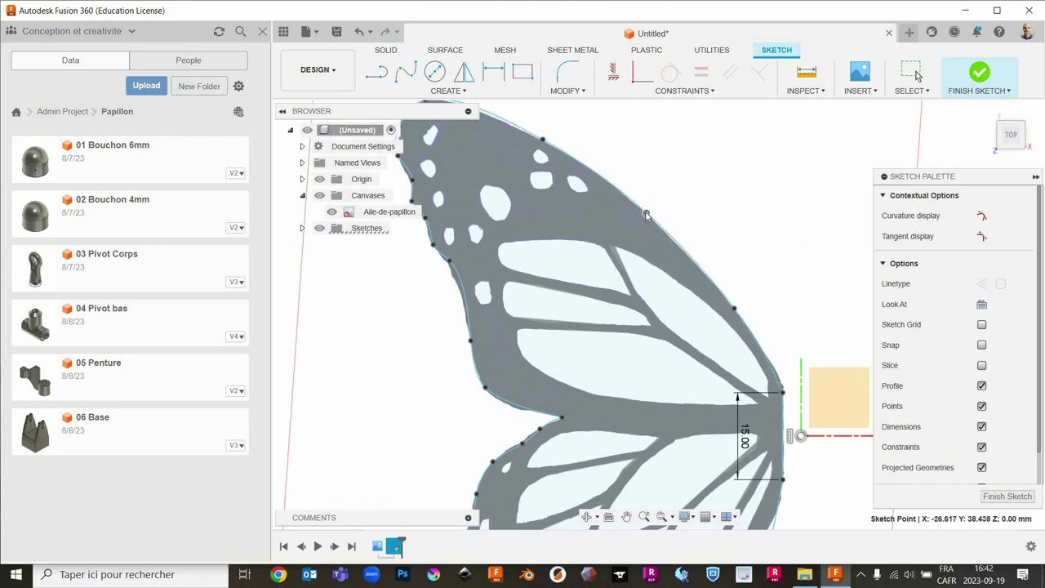
Bend the spline's upper curve to follow the upper wing edge, then select the outline spline.
{"action": "left_click", "coordinate": [647, 215]}
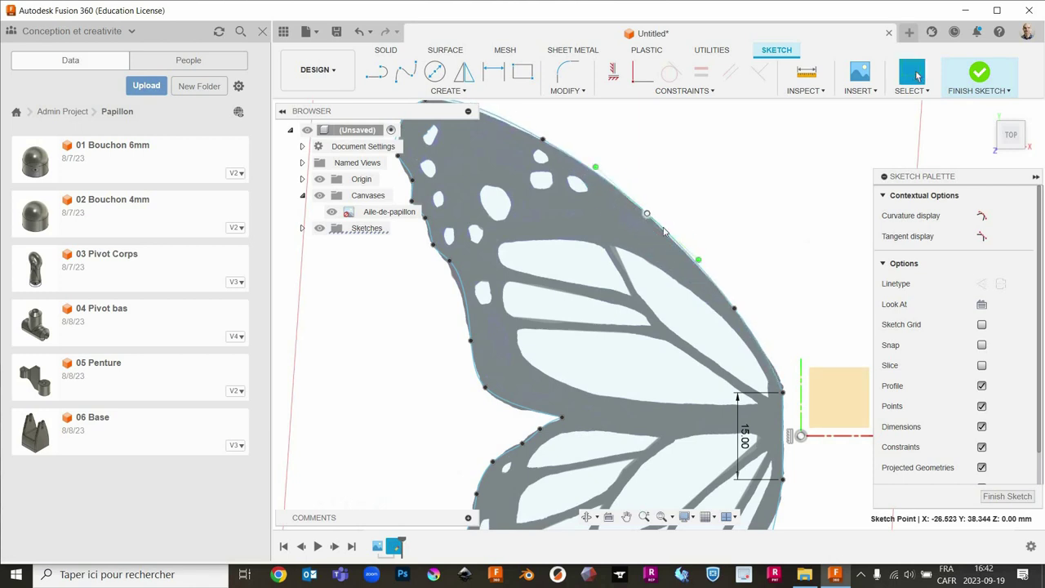
{"action": "left_click_drag", "start_coordinate": [700, 264], "coordinate": [691, 267]}
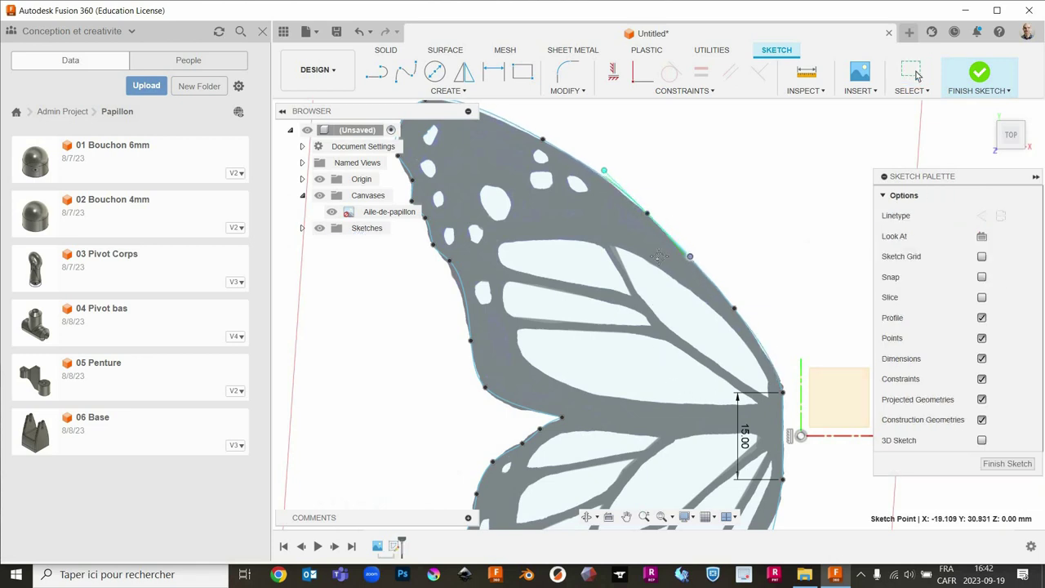
{"action": "middle_click_drag", "start_coordinate": [658, 256], "coordinate": [727, 339]}
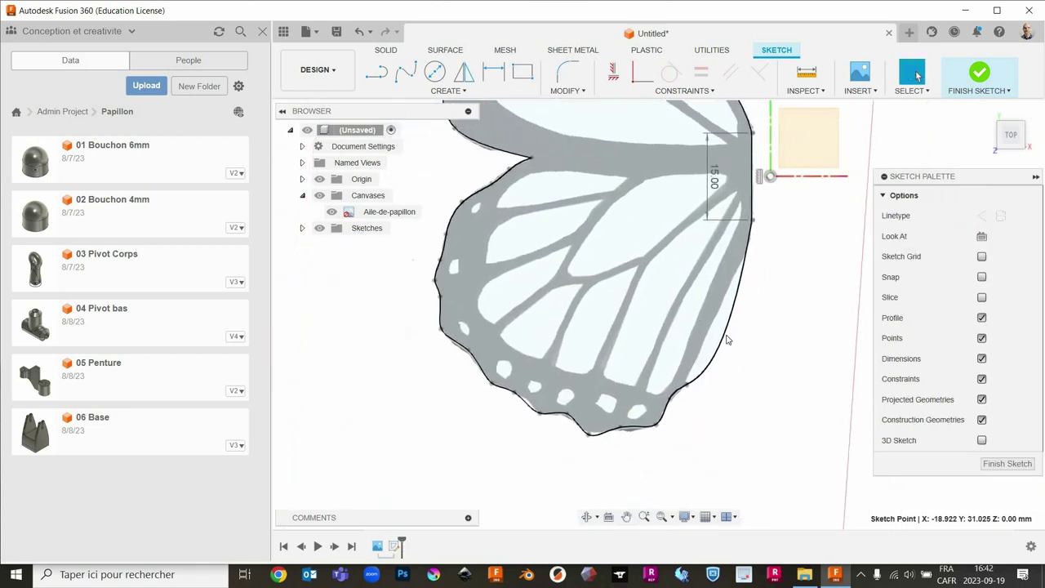
{"action": "left_click", "coordinate": [730, 330]}
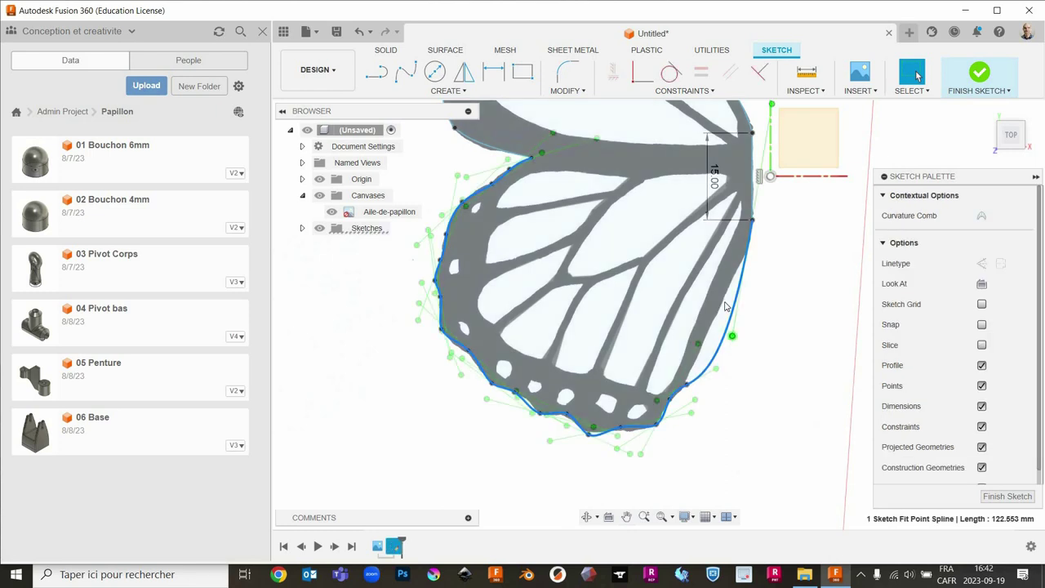
{"action": "left_click", "coordinate": [725, 304]}
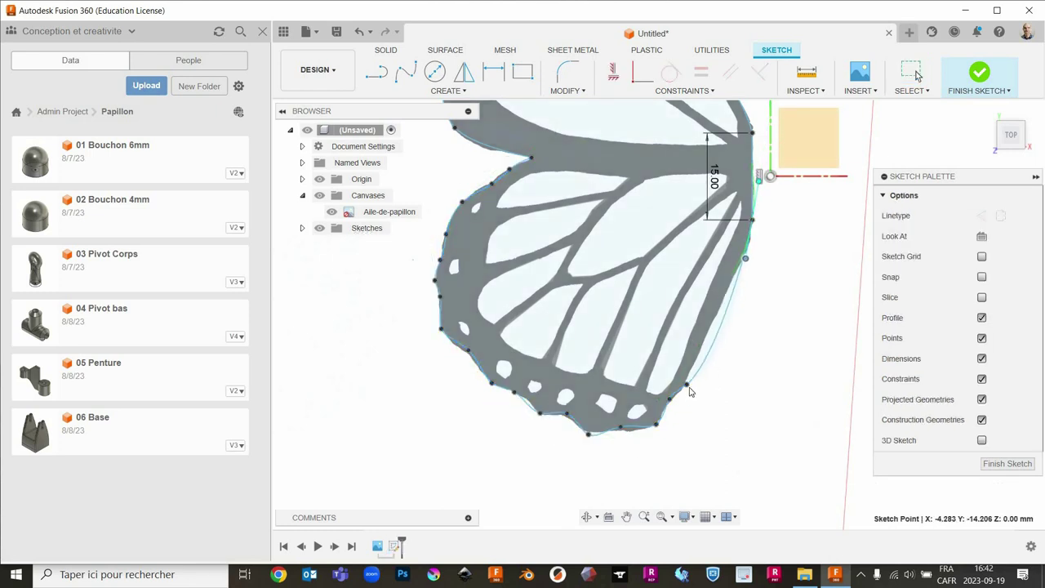
{"action": "left_click", "coordinate": [708, 358]}
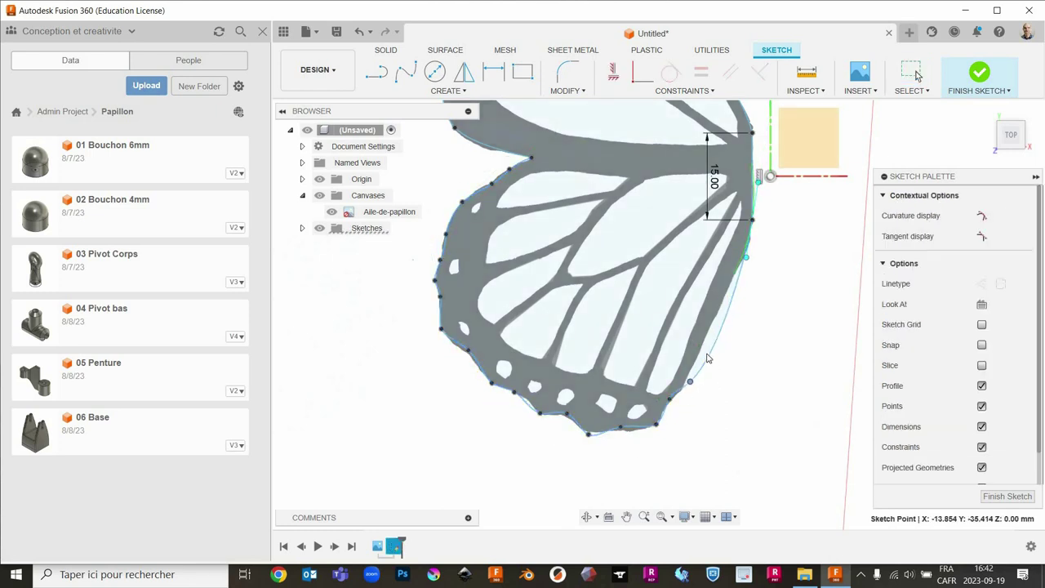
{"action": "left_click", "coordinate": [709, 356]}
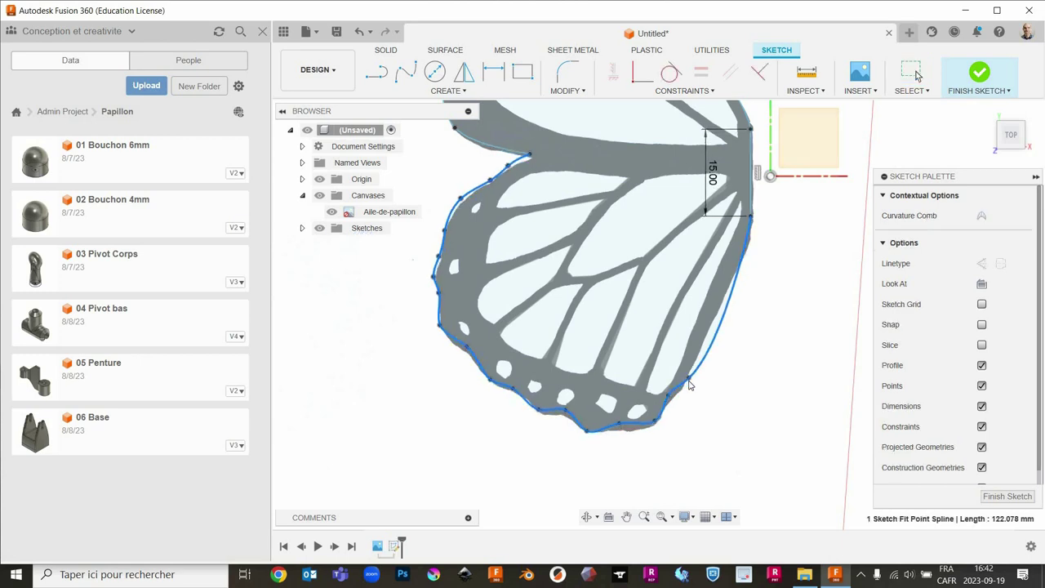
{"action": "left_click", "coordinate": [723, 352]}
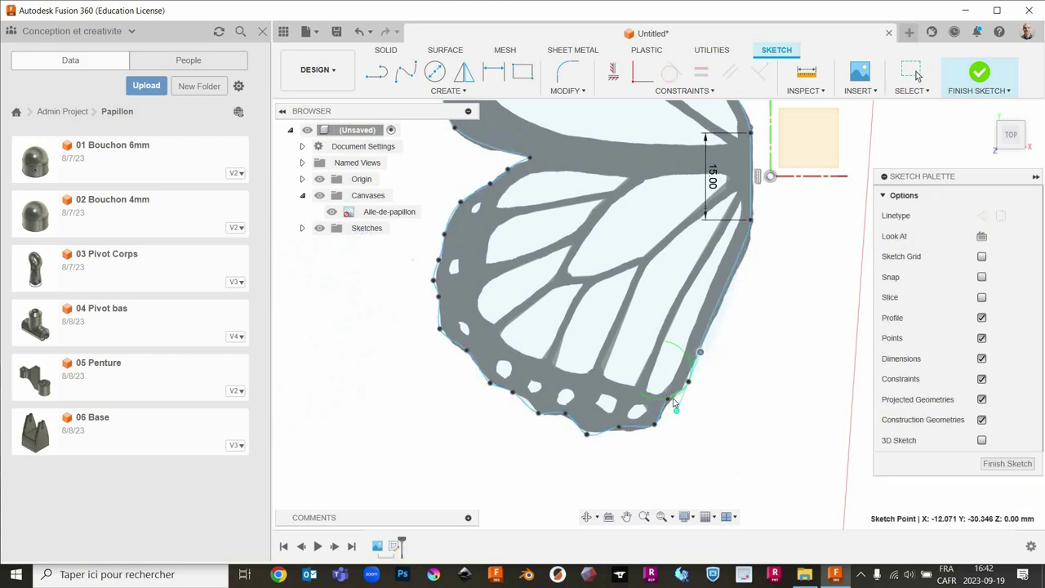
{"action": "left_click", "coordinate": [624, 430]}
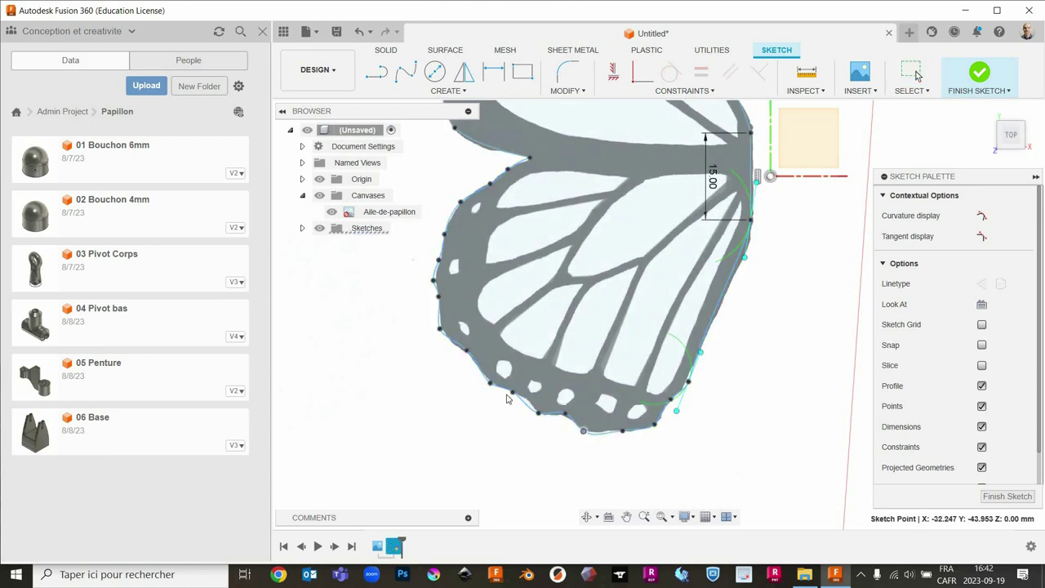
{"action": "scroll", "coordinate": [517, 396], "scroll_direction": "down", "scroll_amount": 2}
{"action": "scroll", "coordinate": [516, 397], "scroll_direction": "up", "scroll_amount": 2}
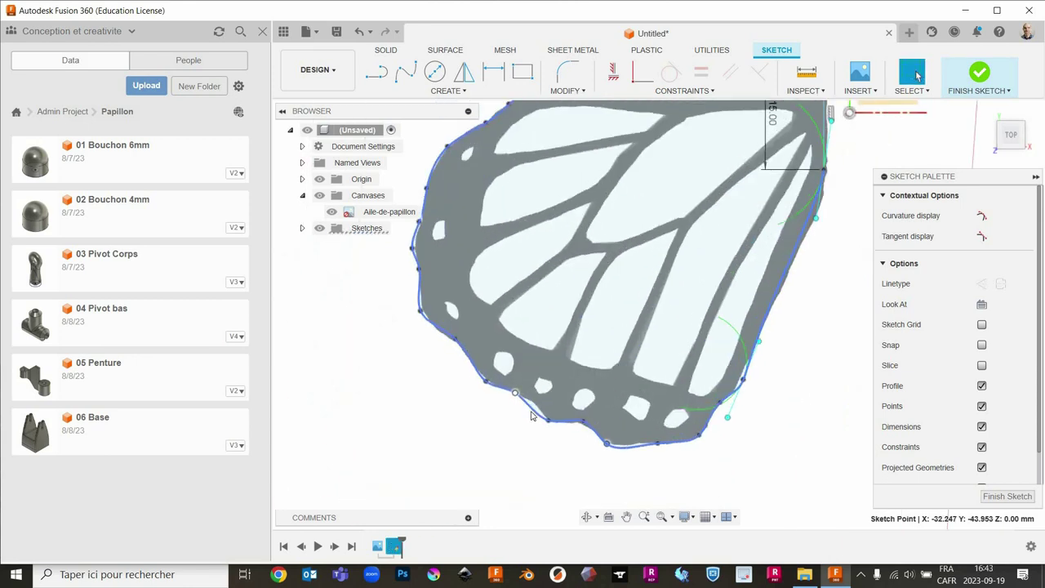
{"action": "scroll", "coordinate": [516, 397], "scroll_direction": "up", "scroll_amount": 2}
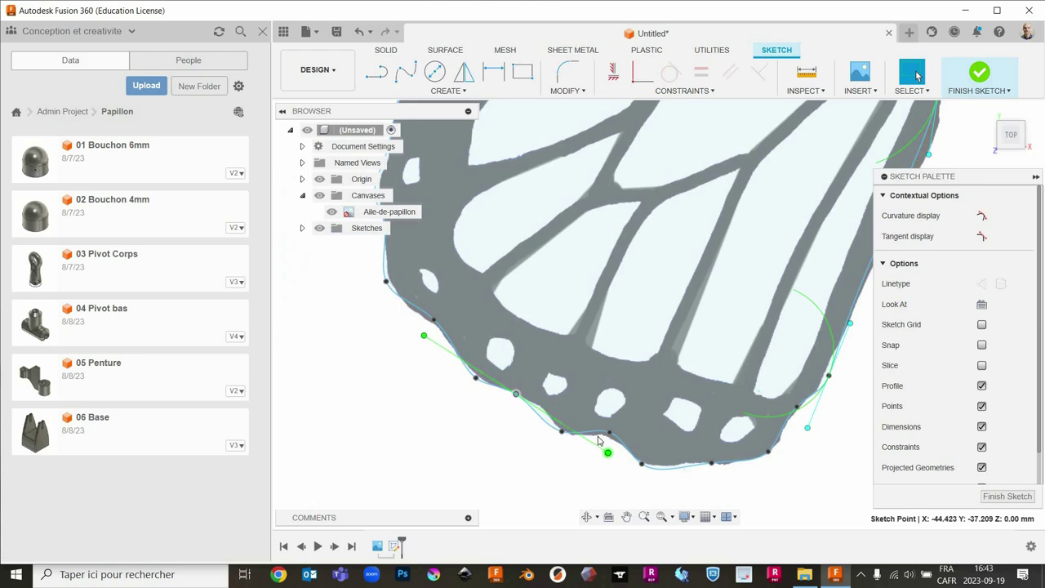
{"action": "left_click", "coordinate": [598, 441]}
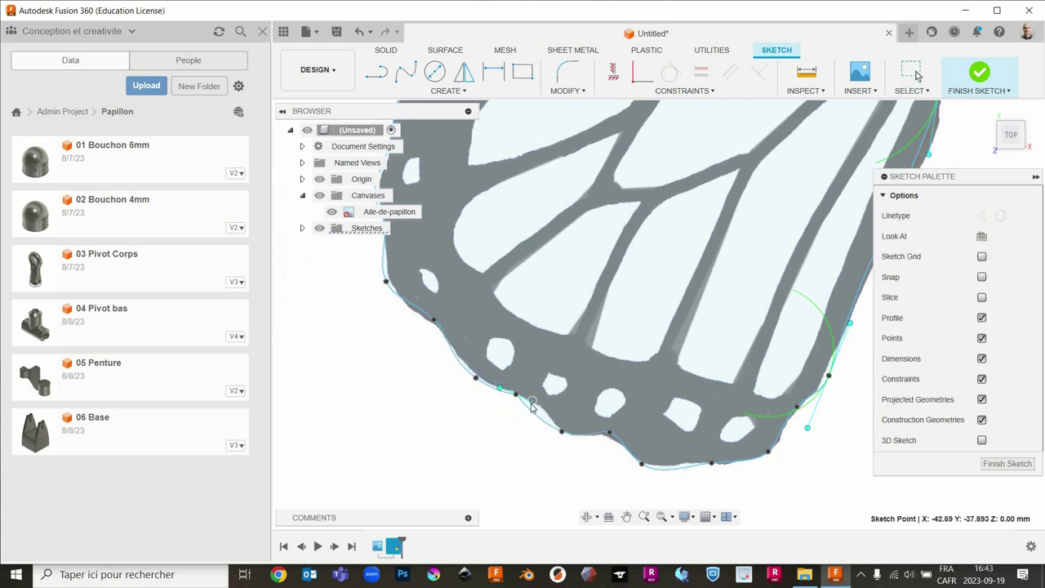
Adjust fit points and tangents so the spline hugs the lower wing edge.
{"action": "left_click", "coordinate": [557, 405]}
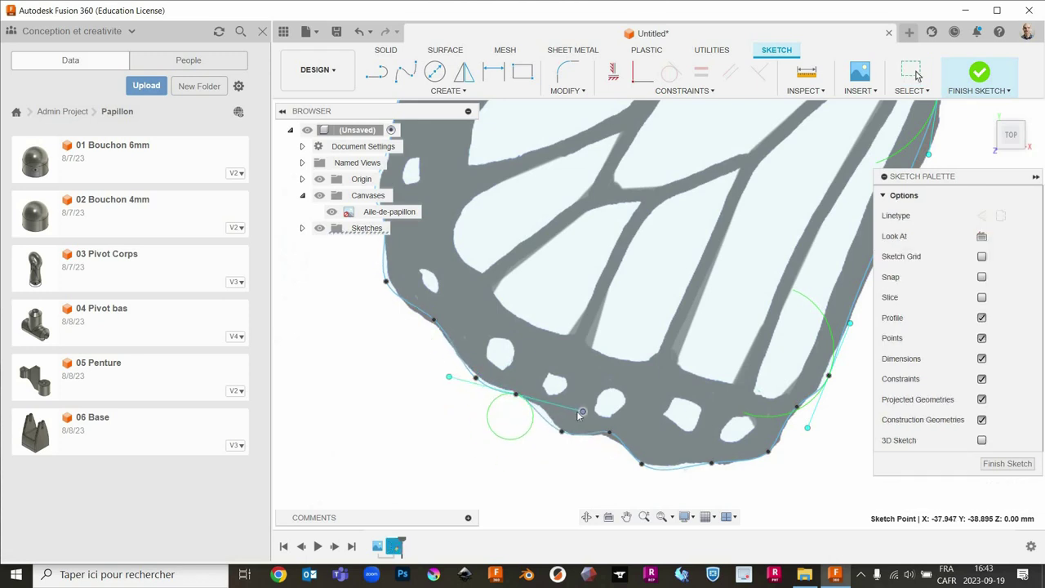
{"action": "left_click_drag", "start_coordinate": [578, 414], "coordinate": [573, 412]}
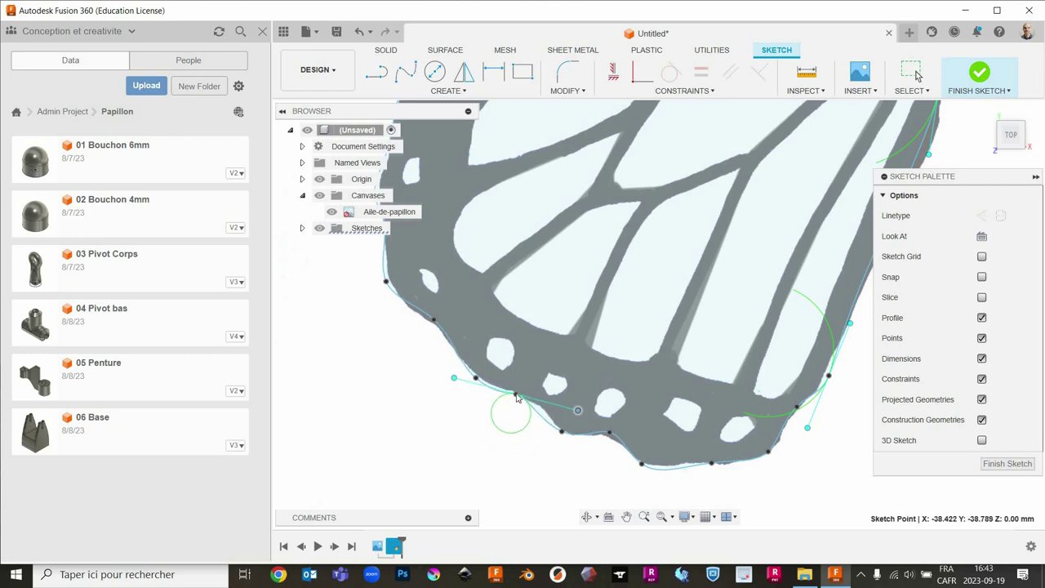
{"action": "left_click_drag", "start_coordinate": [516, 397], "coordinate": [526, 395]}
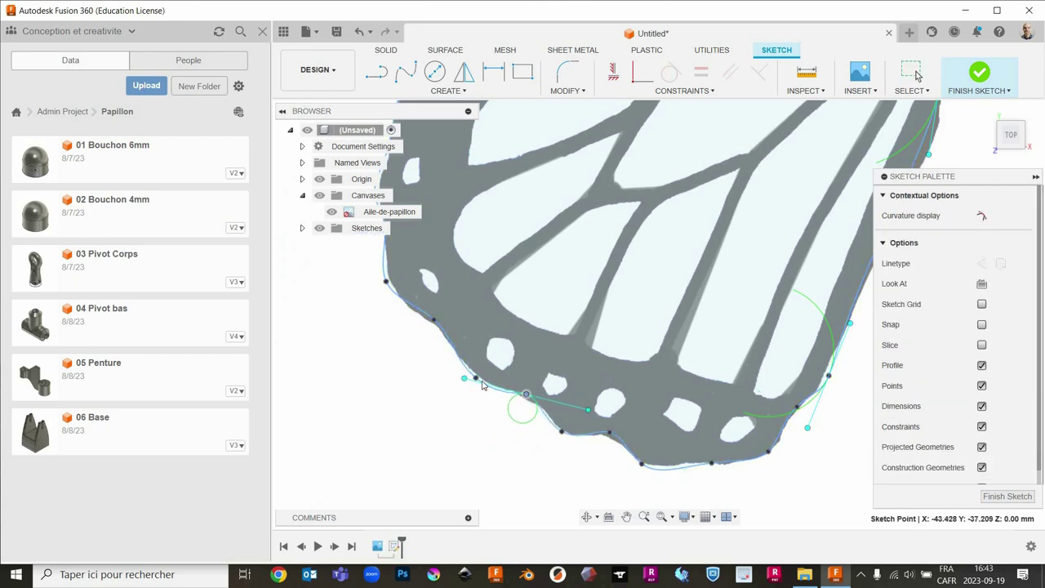
{"action": "left_click", "coordinate": [476, 378]}
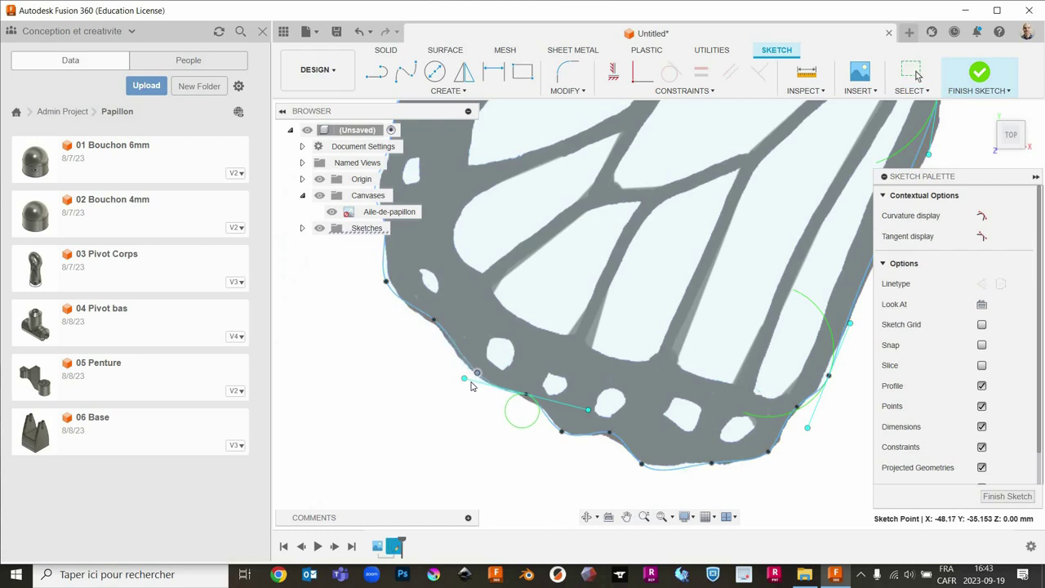
{"action": "left_click_drag", "start_coordinate": [476, 380], "coordinate": [477, 375]}
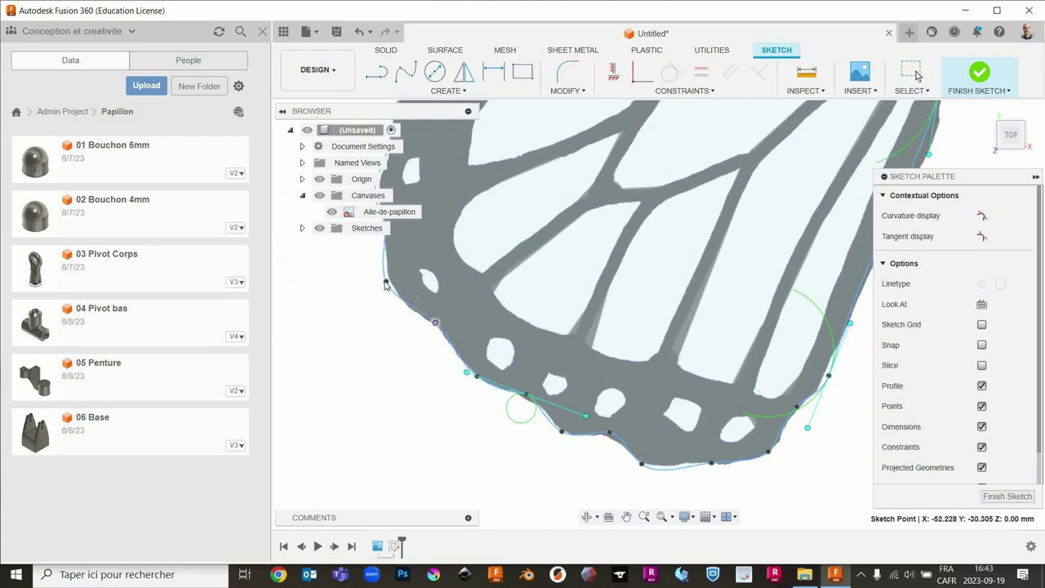
{"action": "left_click", "coordinate": [613, 431]}
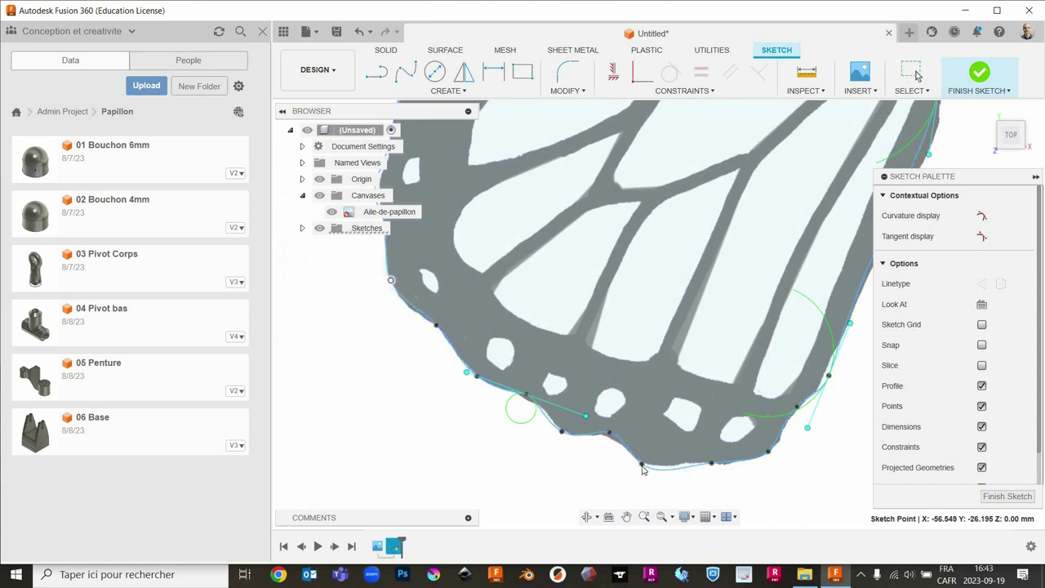
{"action": "left_click_drag", "start_coordinate": [642, 466], "coordinate": [636, 459]}
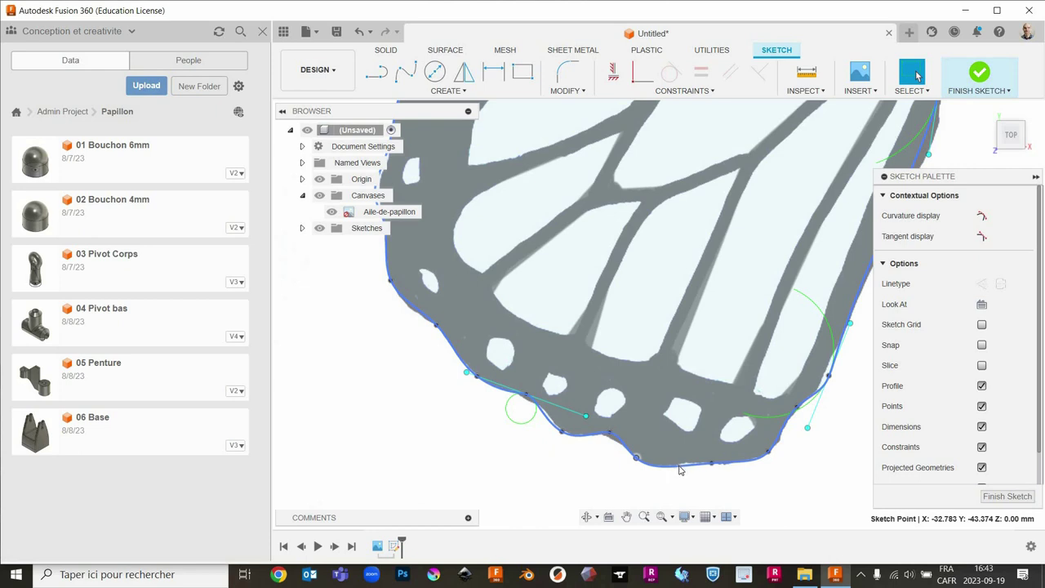
Adjust the outline spline's fit point on the scalloped bottom edge, then deselect it.
{"action": "right_click", "coordinate": [682, 470]}
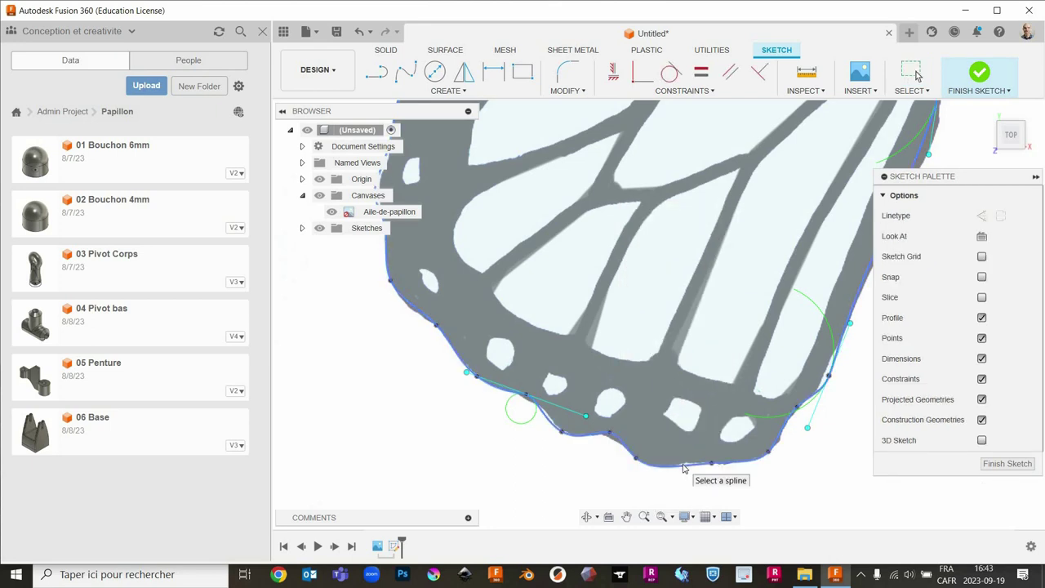
{"action": "left_click", "coordinate": [682, 464]}
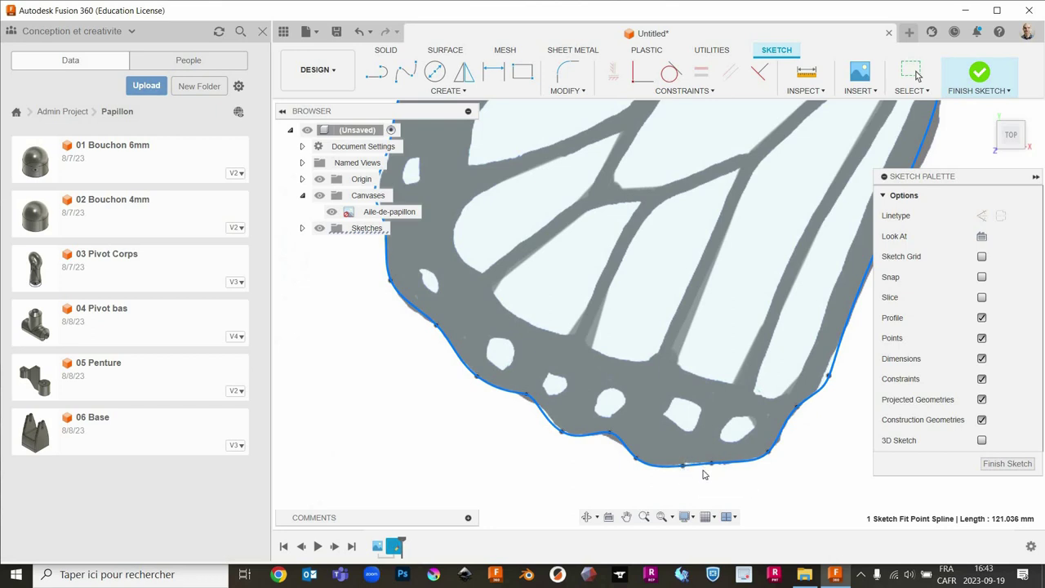
{"action": "key", "text": "Escape"}
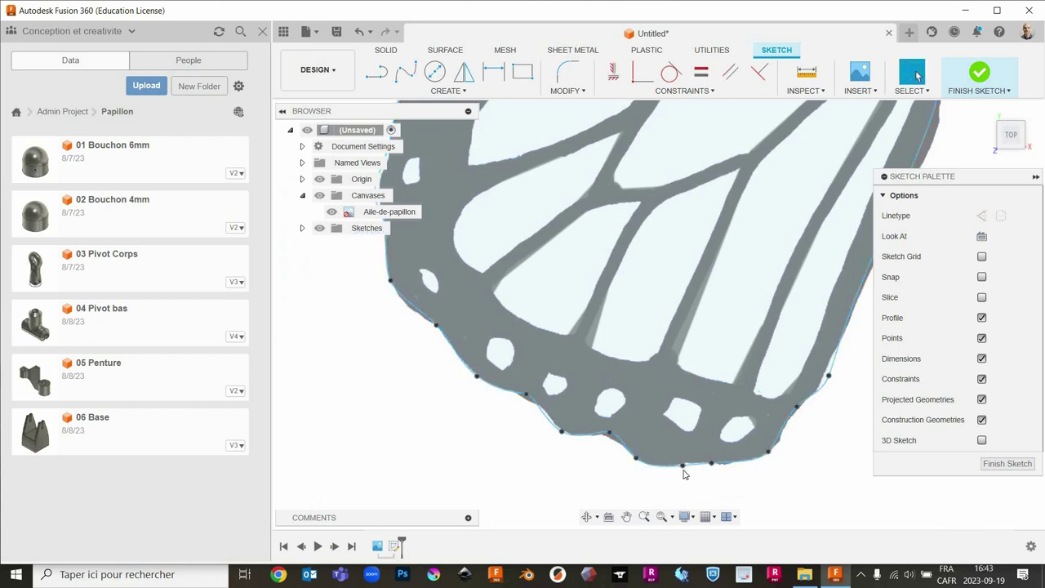
{"action": "left_click", "coordinate": [682, 468]}
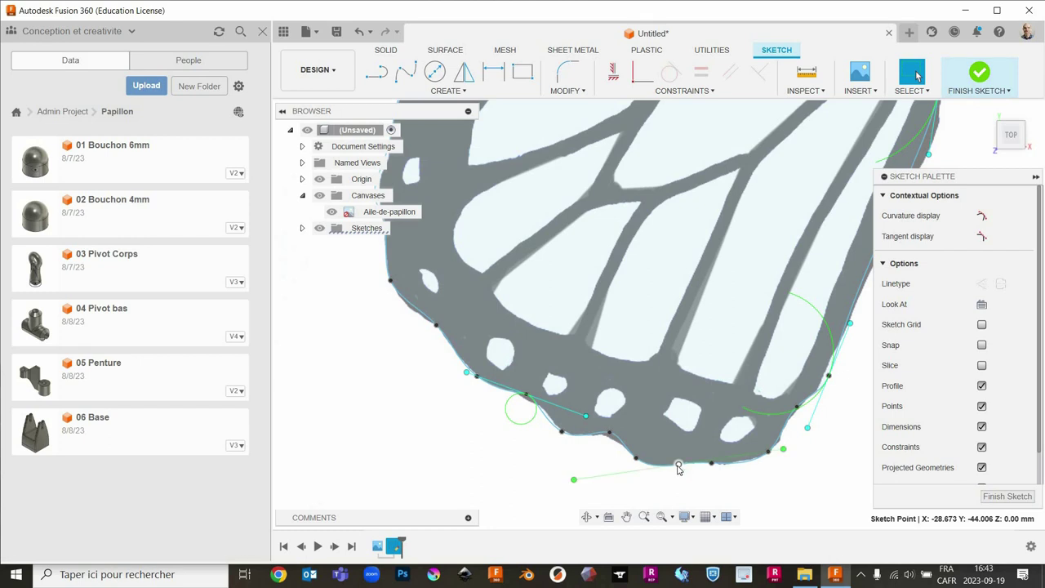
{"action": "left_click", "coordinate": [678, 467]}
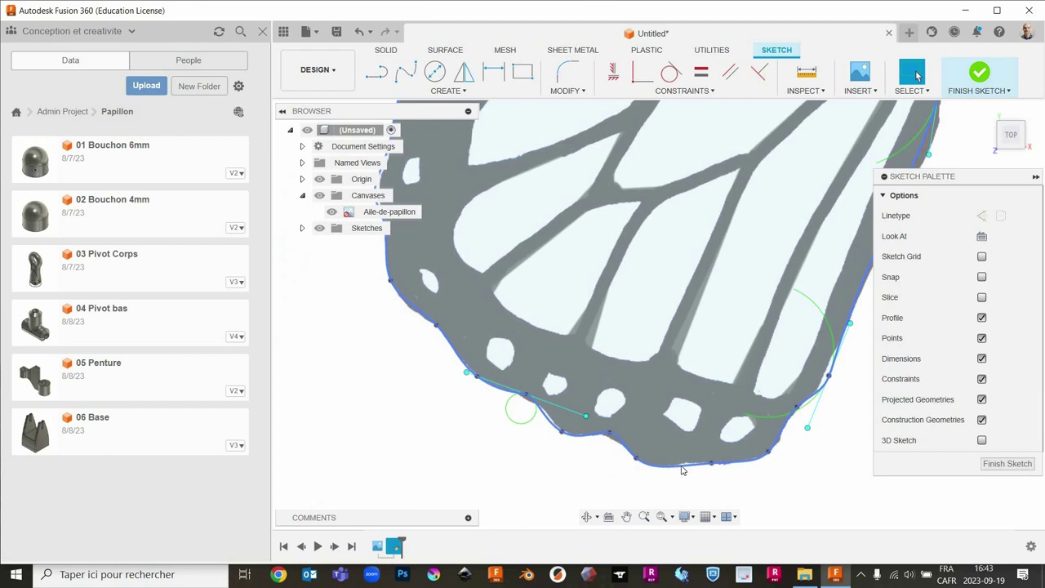
{"action": "left_click", "coordinate": [503, 242]}
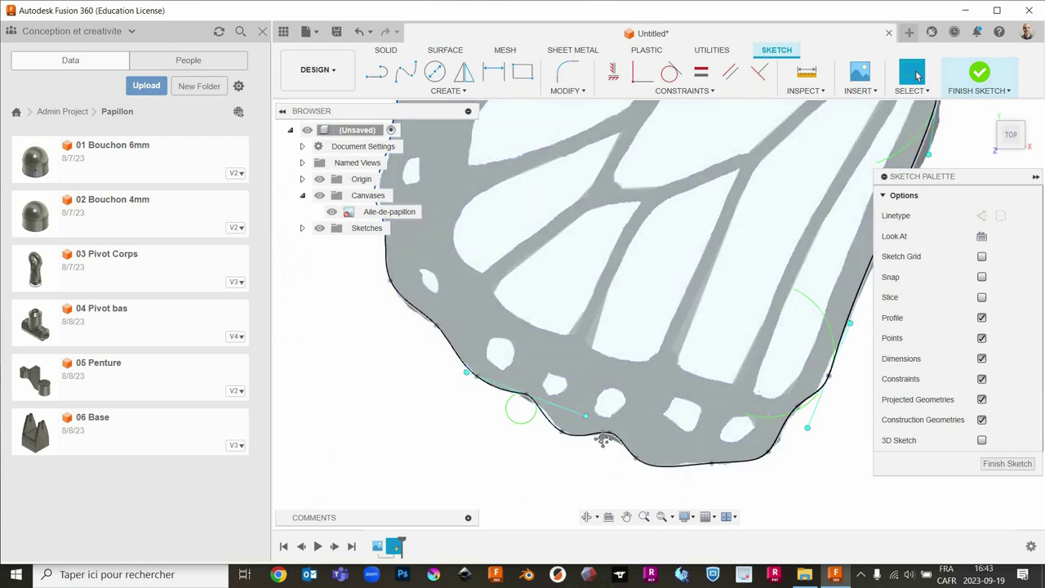
{"action": "scroll", "coordinate": [603, 439], "scroll_direction": "down", "scroll_amount": 2}
{"action": "scroll", "coordinate": [625, 316], "scroll_direction": "up", "scroll_amount": 2}
{"action": "scroll", "coordinate": [629, 246], "scroll_direction": "up", "scroll_amount": 2}
Inspect the outline spline near the wing root, then clear the selection.
{"action": "scroll", "coordinate": [621, 315], "scroll_direction": "up", "scroll_amount": 2}
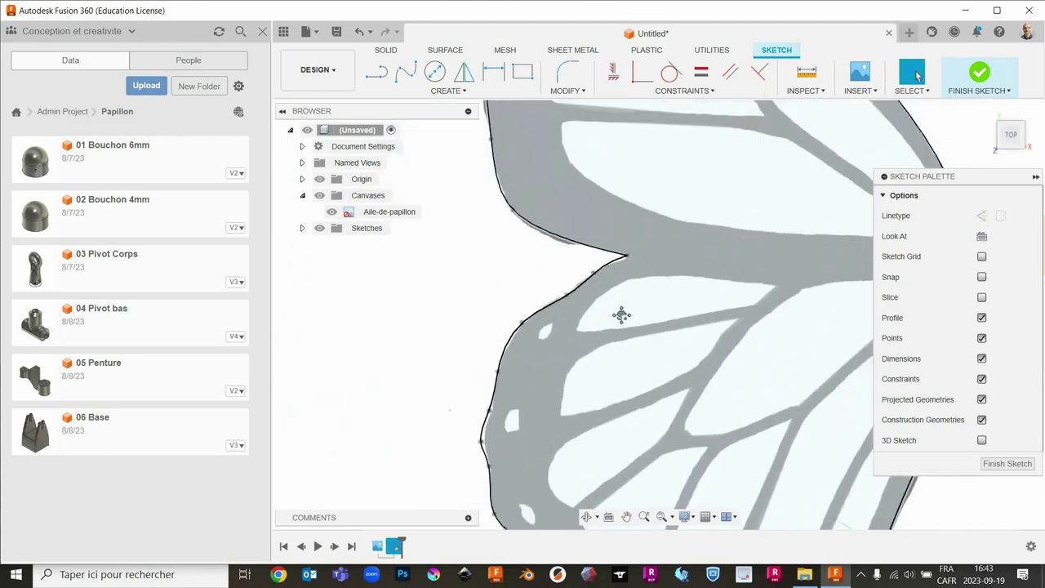
{"action": "left_click", "coordinate": [621, 315]}
{"action": "scroll", "coordinate": [621, 315], "scroll_direction": "down", "scroll_amount": 3}
{"action": "scroll", "coordinate": [662, 351], "scroll_direction": "up", "scroll_amount": 1}
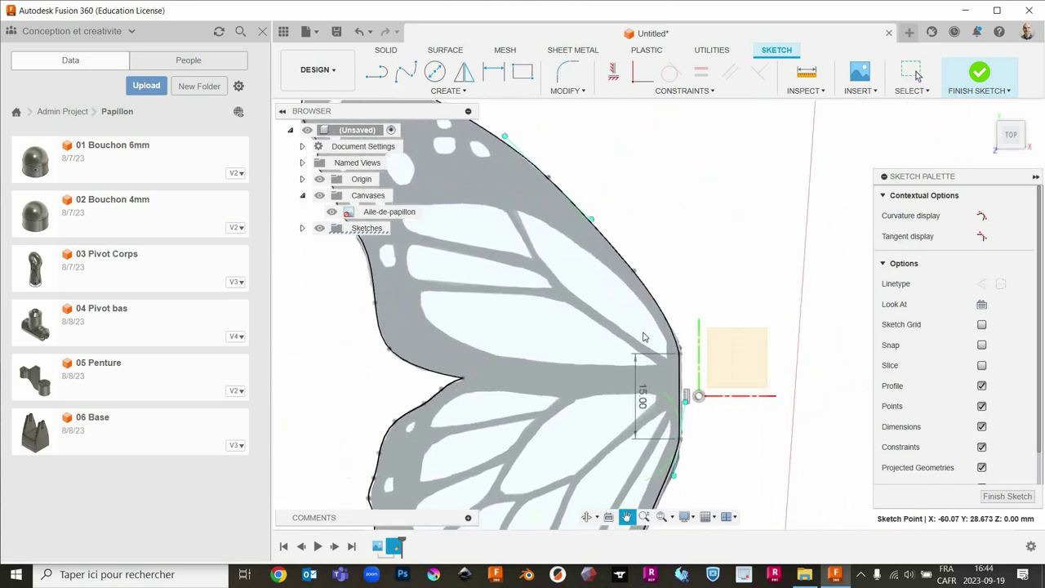
{"action": "left_click", "coordinate": [543, 234]}
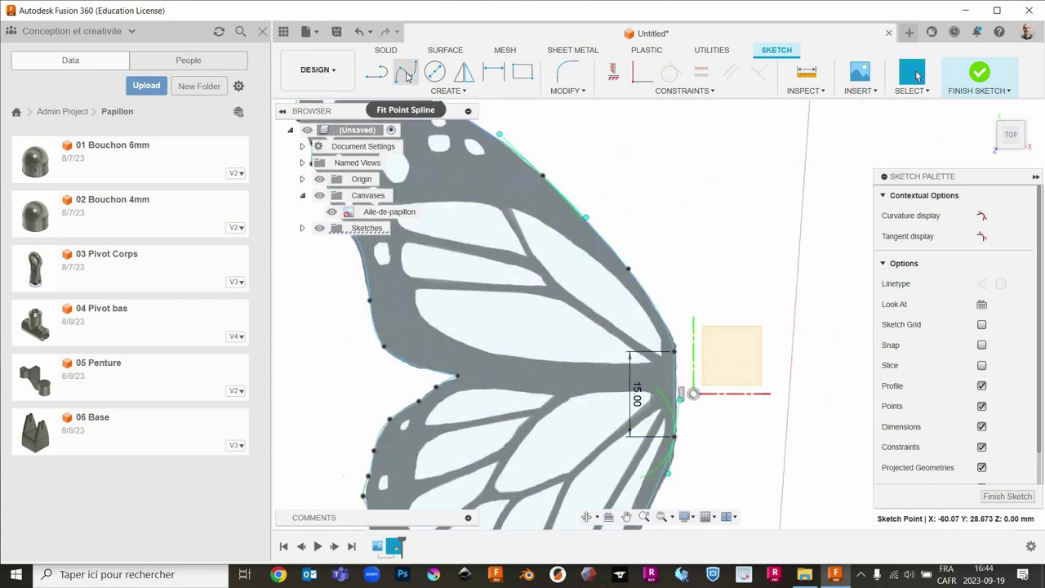
Trace a fit-point spline along the upper cell's outer edge and back down its inner edge to the root.
{"action": "left_click", "coordinate": [406, 72]}
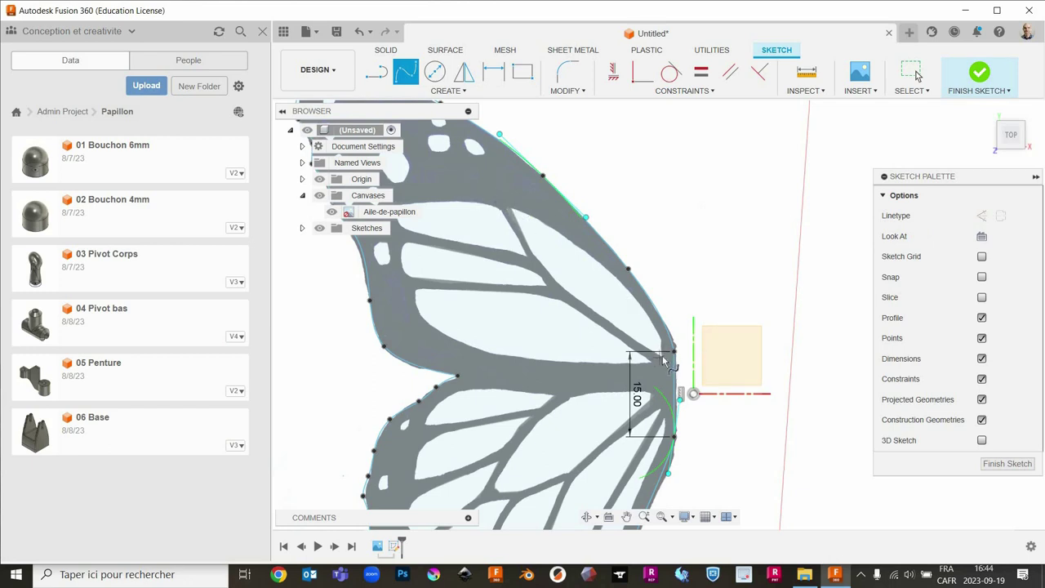
{"action": "left_click", "coordinate": [623, 288]}
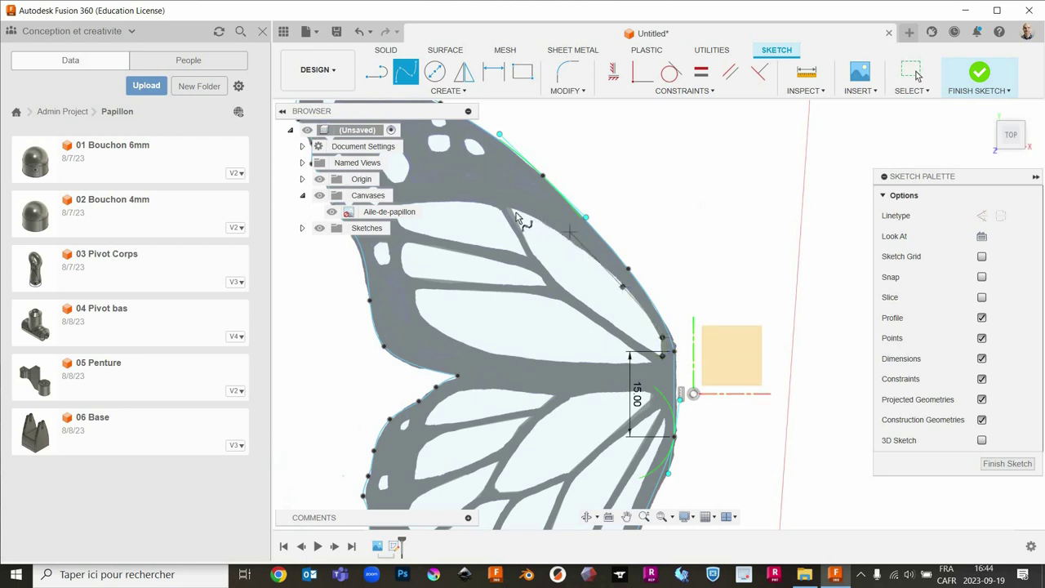
{"action": "left_click", "coordinate": [567, 237]}
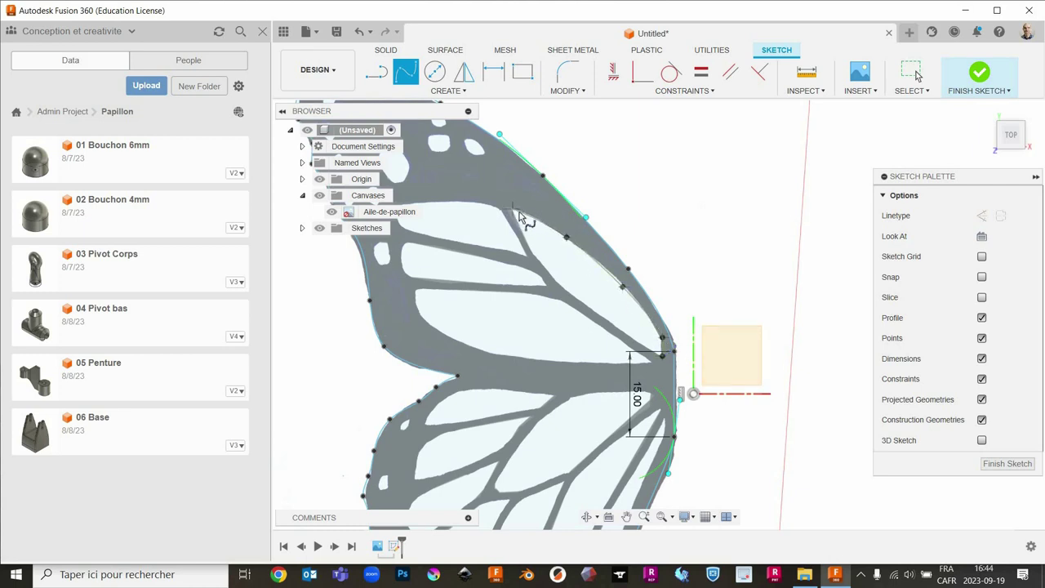
{"action": "left_click", "coordinate": [515, 210]}
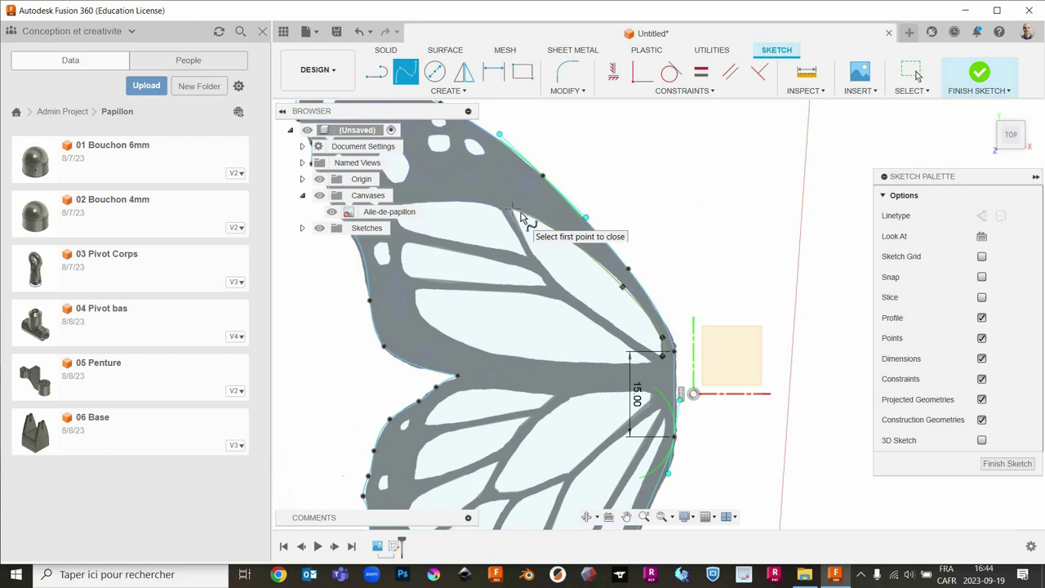
{"action": "left_click", "coordinate": [403, 71]}
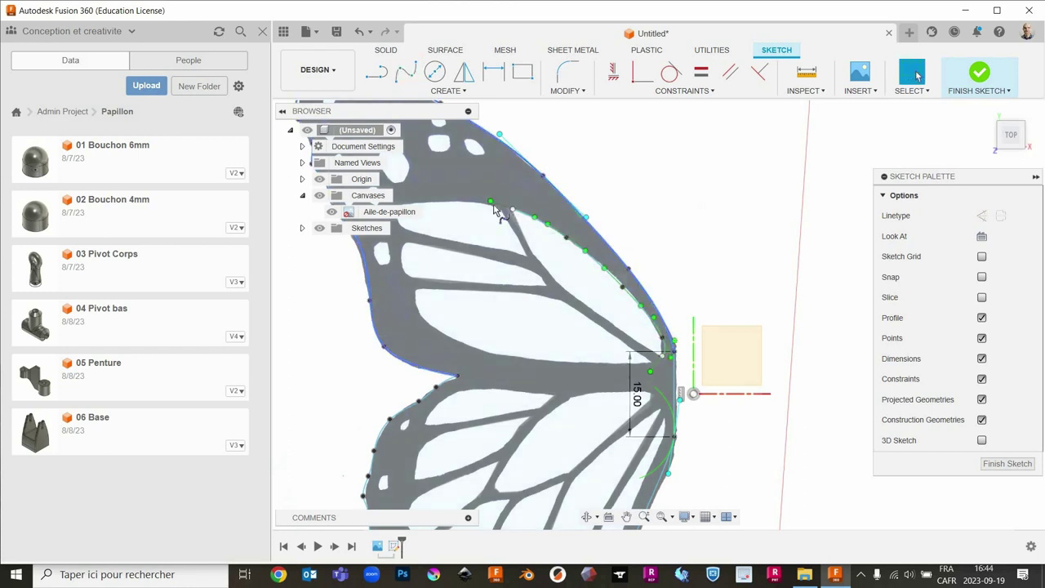
{"action": "left_click", "coordinate": [548, 276]}
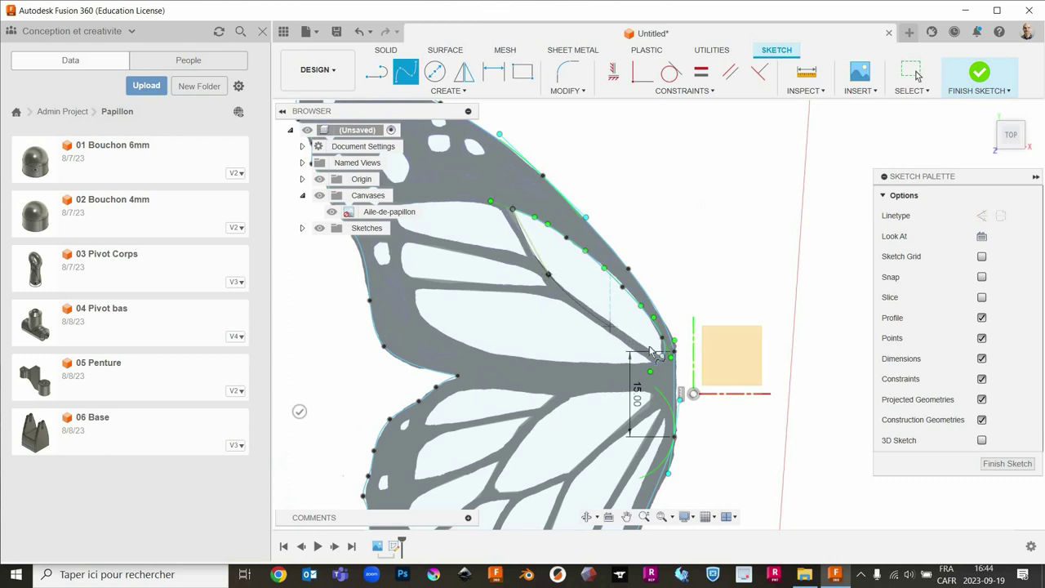
{"action": "left_click", "coordinate": [617, 326]}
{"action": "left_click", "coordinate": [663, 354]}
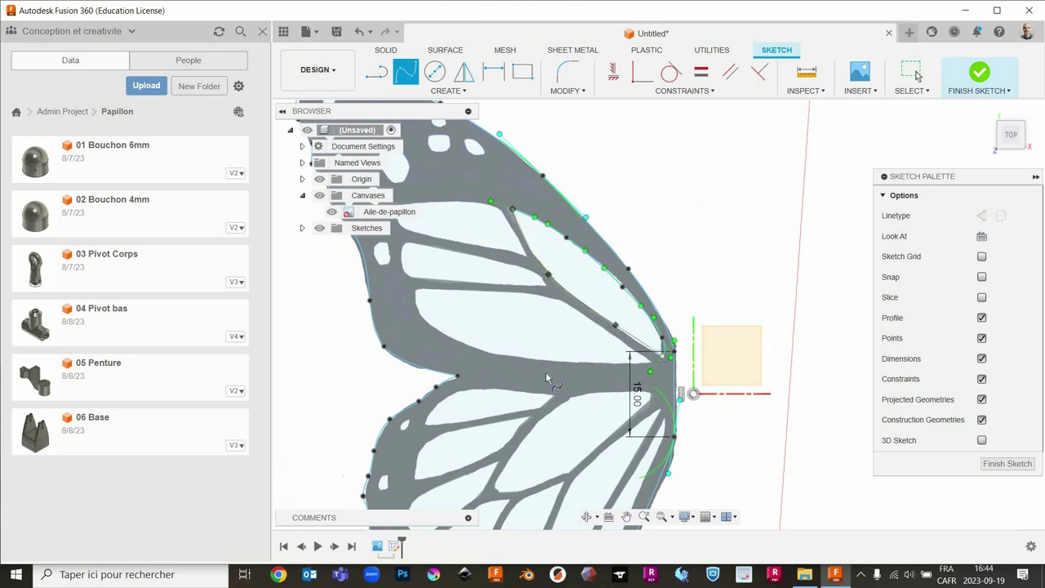
Draw a spline along the cell's lower vein to its far end.
{"action": "scroll", "coordinate": [569, 357], "scroll_direction": "up", "scroll_amount": 1}
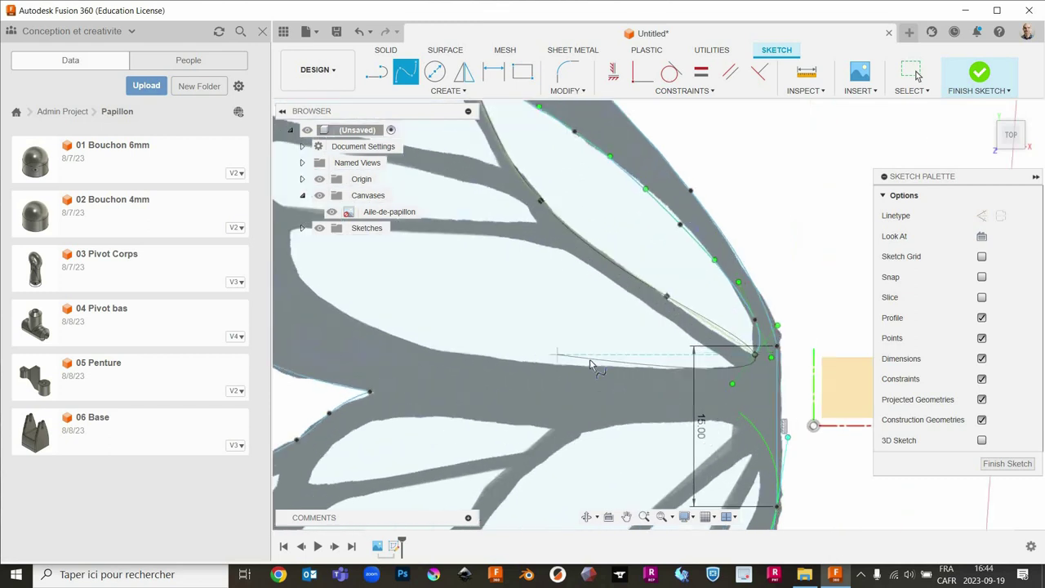
{"action": "scroll", "coordinate": [569, 357], "scroll_direction": "down", "scroll_amount": 3}
{"action": "left_click", "coordinate": [912, 74]}
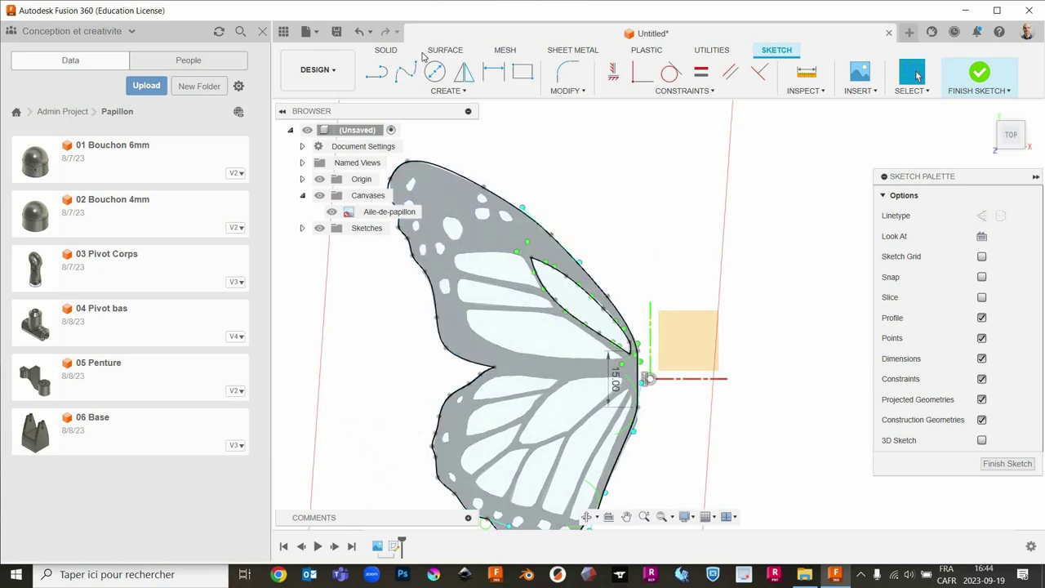
{"action": "scroll", "coordinate": [613, 356], "scroll_direction": "up", "scroll_amount": 3}
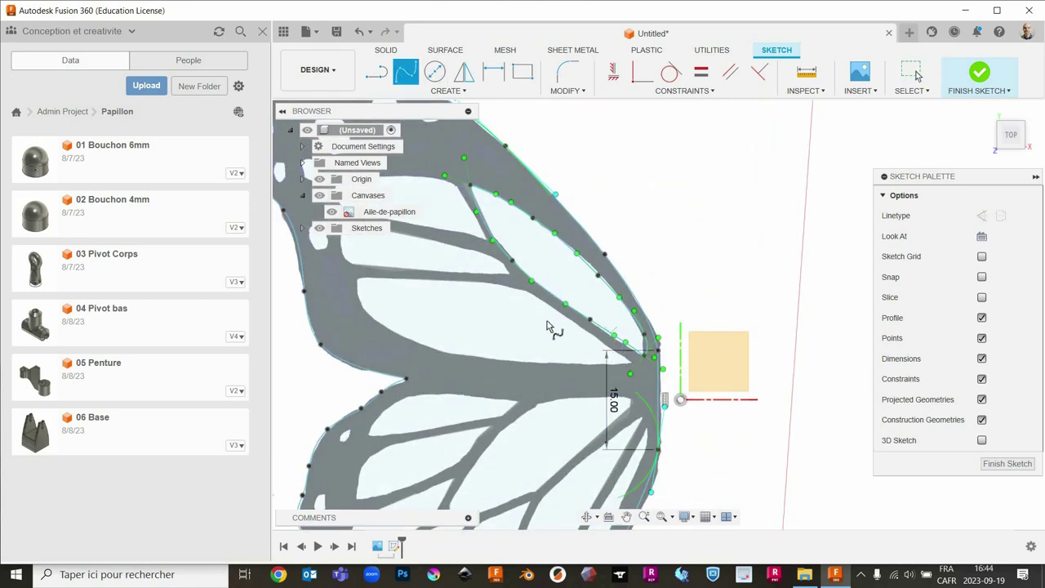
{"action": "left_click", "coordinate": [494, 283]}
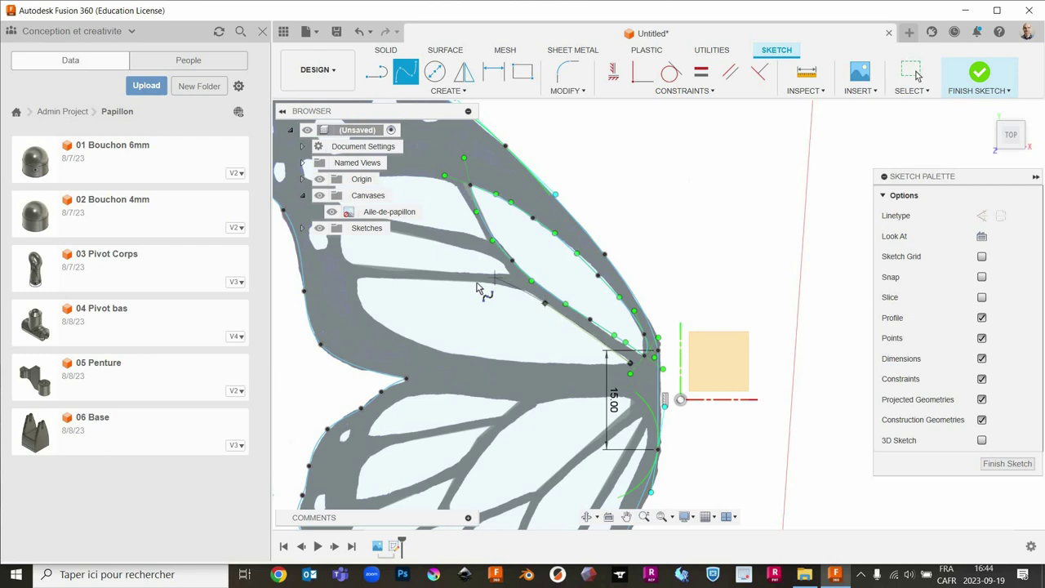
{"action": "left_click", "coordinate": [357, 279]}
{"action": "double_click", "coordinate": [357, 279]}
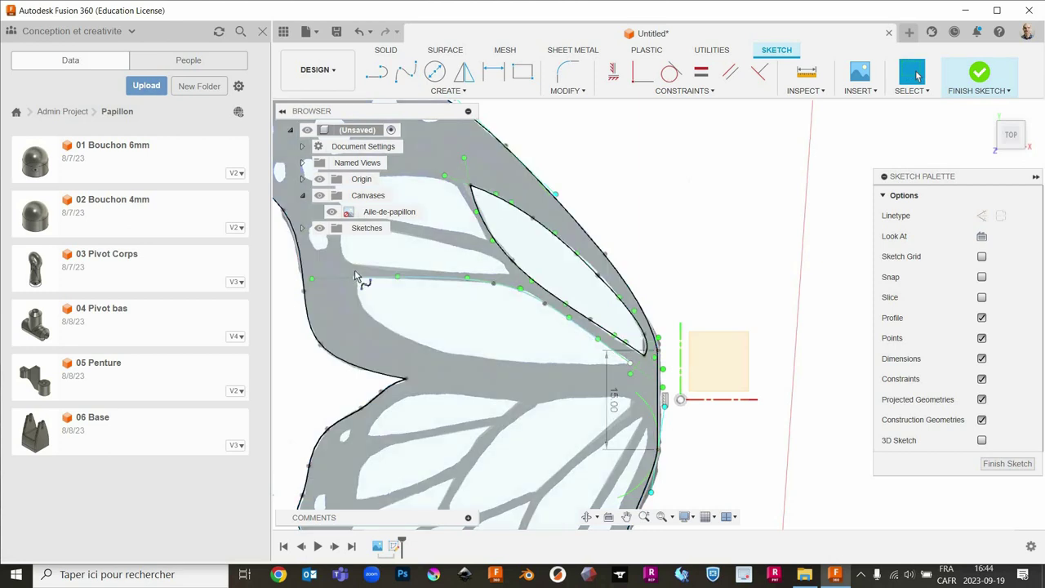
Trace another spline below the cell along the lower vein toward the body.
{"action": "left_click", "coordinate": [365, 308]}
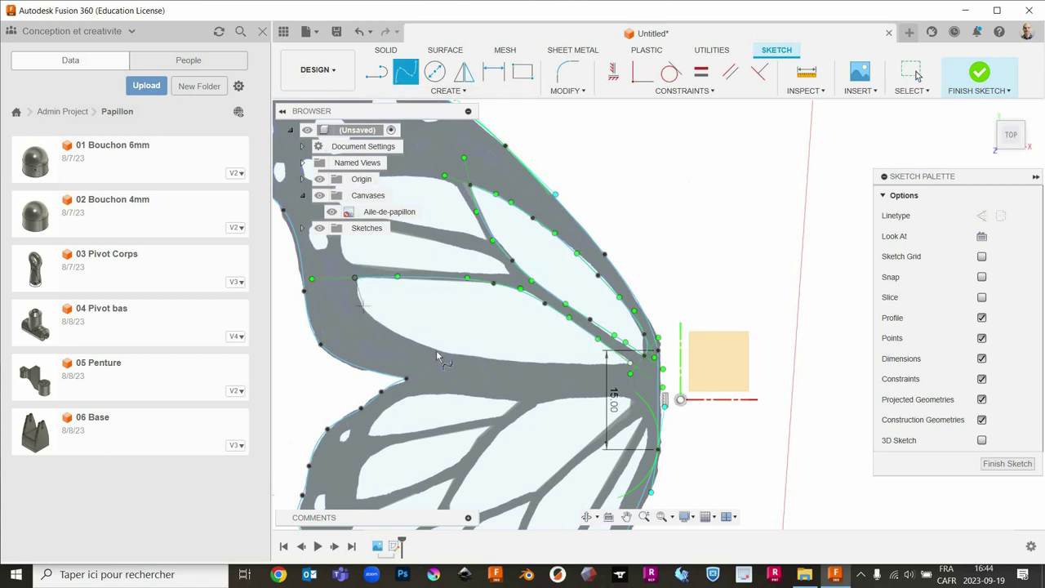
{"action": "left_click", "coordinate": [554, 360]}
{"action": "double_click", "coordinate": [604, 358]}
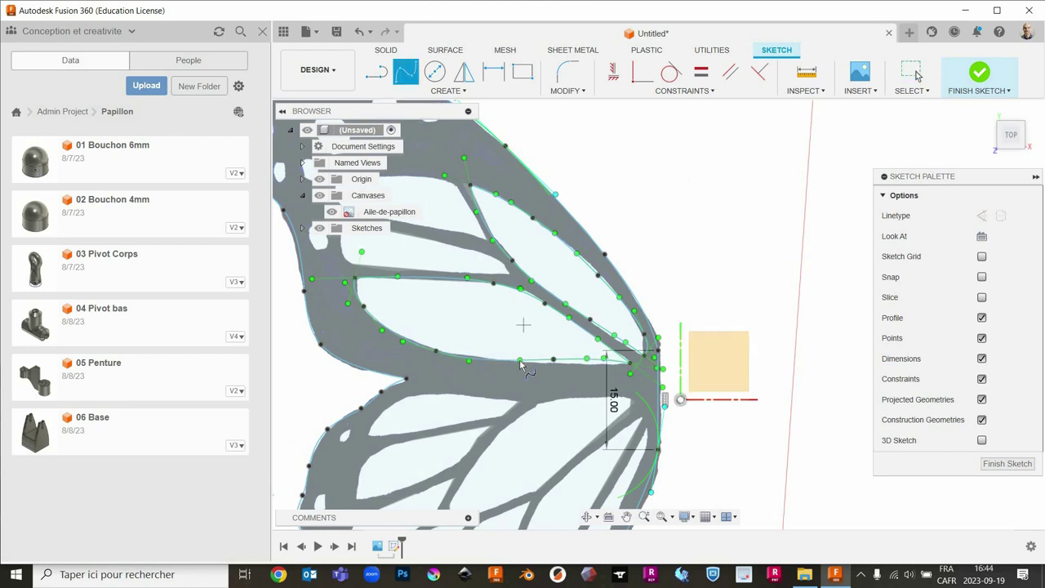
{"action": "key", "text": "Escape"}
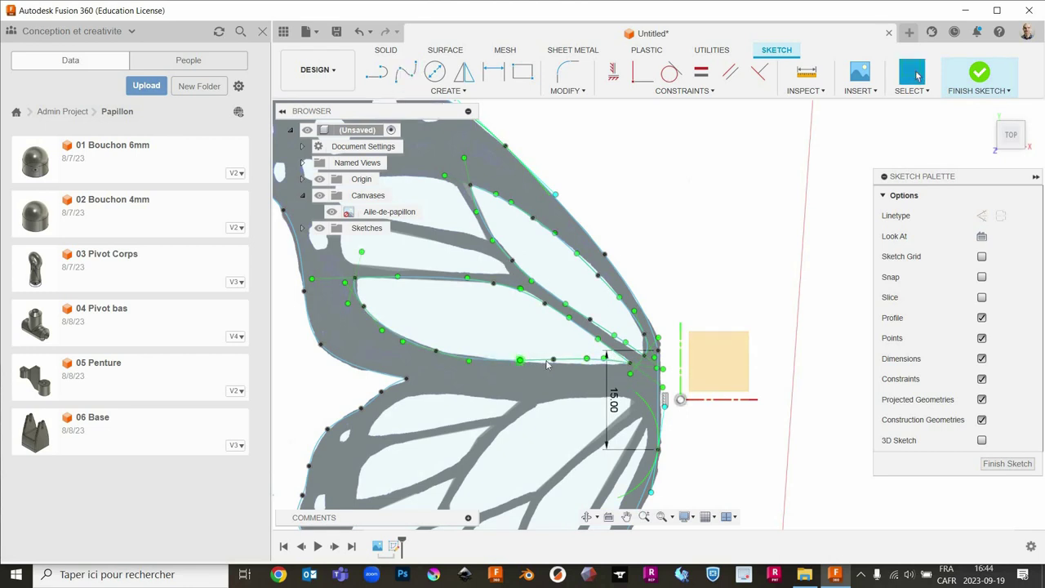
{"action": "left_click", "coordinate": [554, 363]}
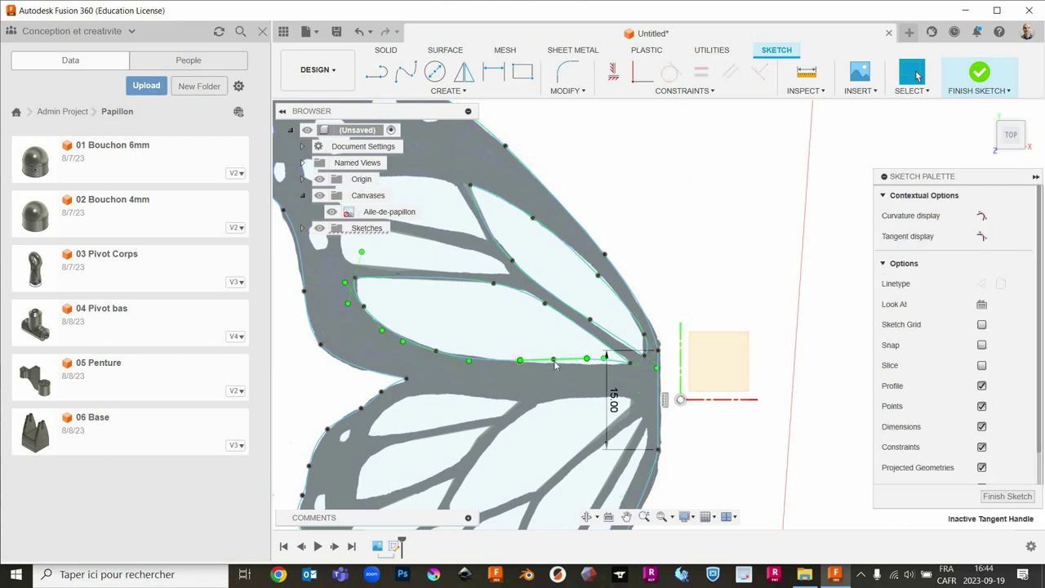
{"action": "left_click", "coordinate": [442, 351]}
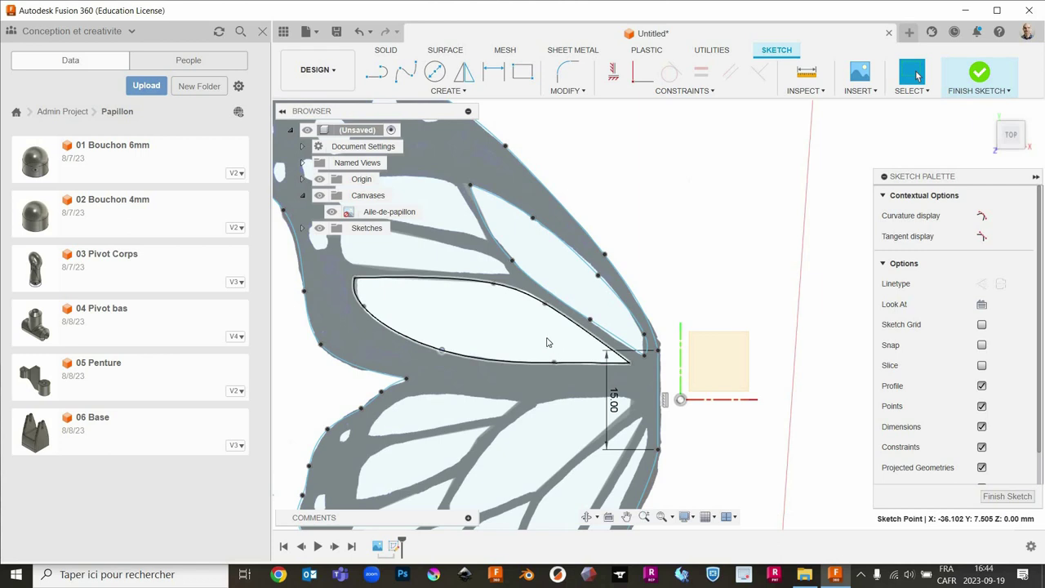
{"action": "scroll", "coordinate": [531, 386], "scroll_direction": "down", "scroll_amount": 2}
{"action": "scroll", "coordinate": [536, 387], "scroll_direction": "down", "scroll_amount": 2}
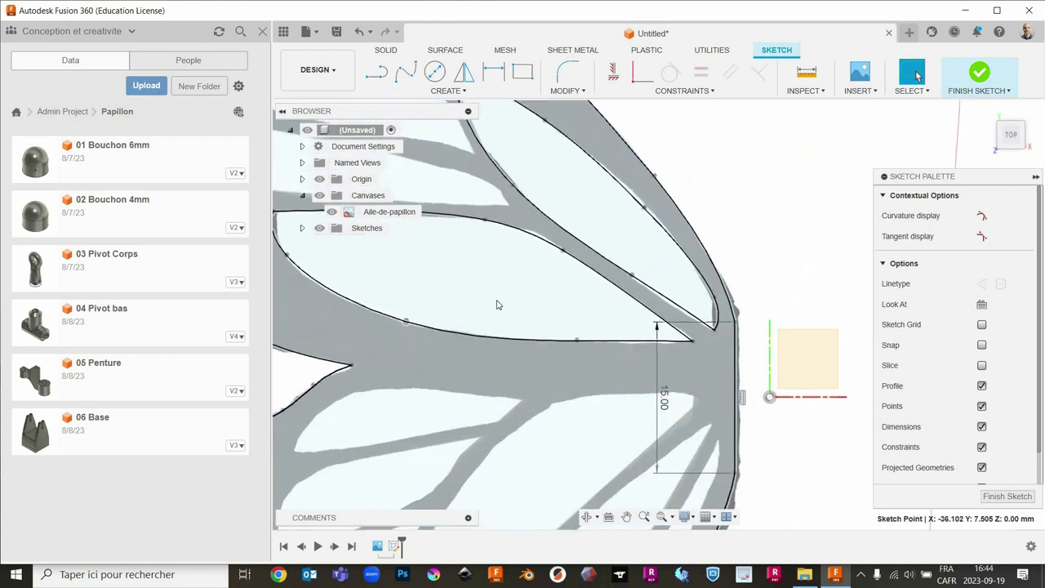
{"action": "middle_click_drag", "start_coordinate": [484, 375], "coordinate": [474, 352]}
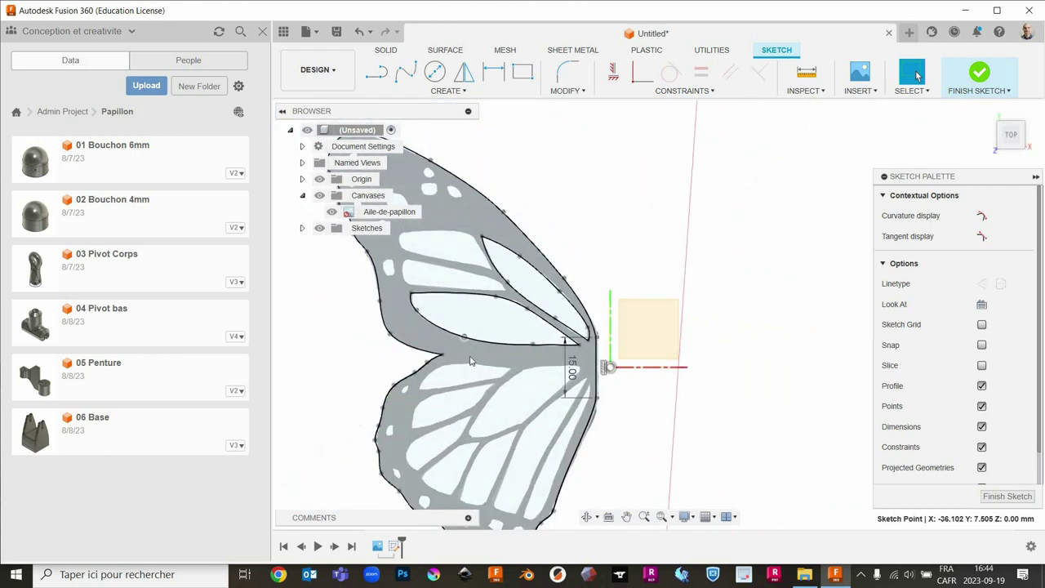
{"action": "left_click", "coordinate": [493, 346]}
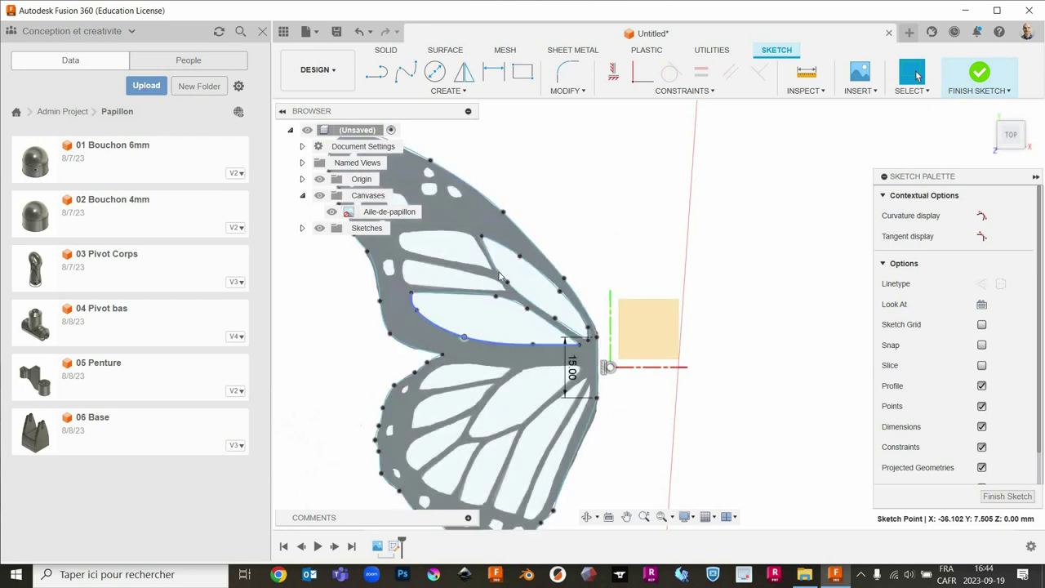
{"action": "left_click", "coordinate": [470, 259]}
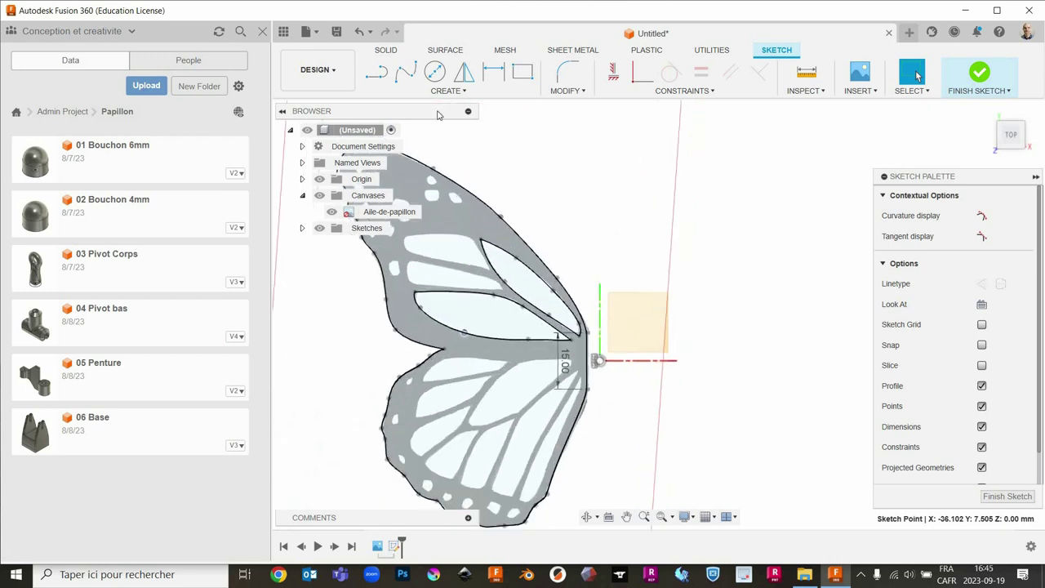
{"action": "scroll", "coordinate": [558, 255], "scroll_direction": "up", "scroll_amount": 5}
{"action": "left_click", "coordinate": [406, 72]}
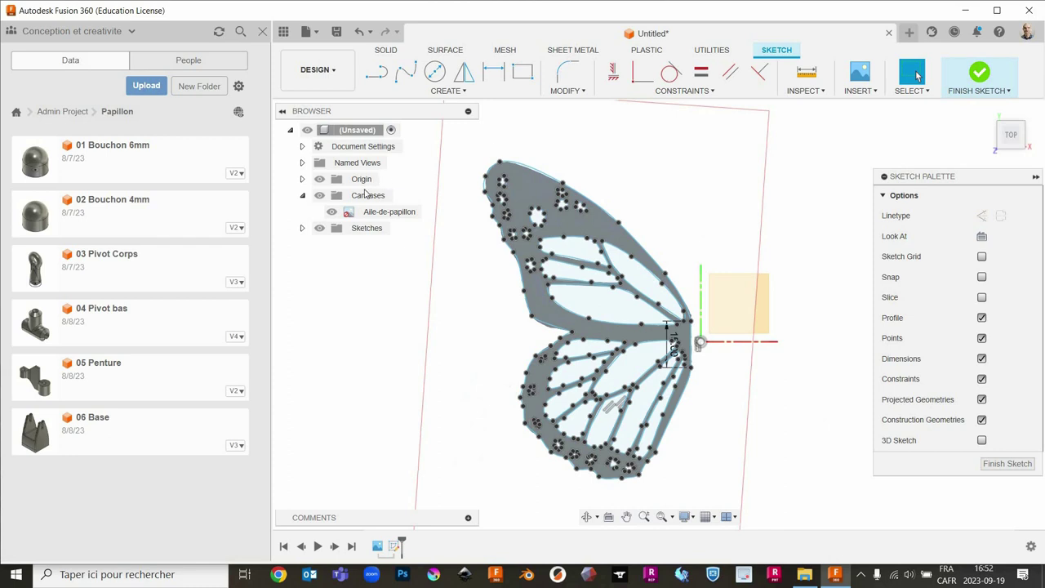
Hide the Aile-de-papillon reference image, leaving only the traced wing sketch visible.
{"action": "left_click", "coordinate": [332, 214]}
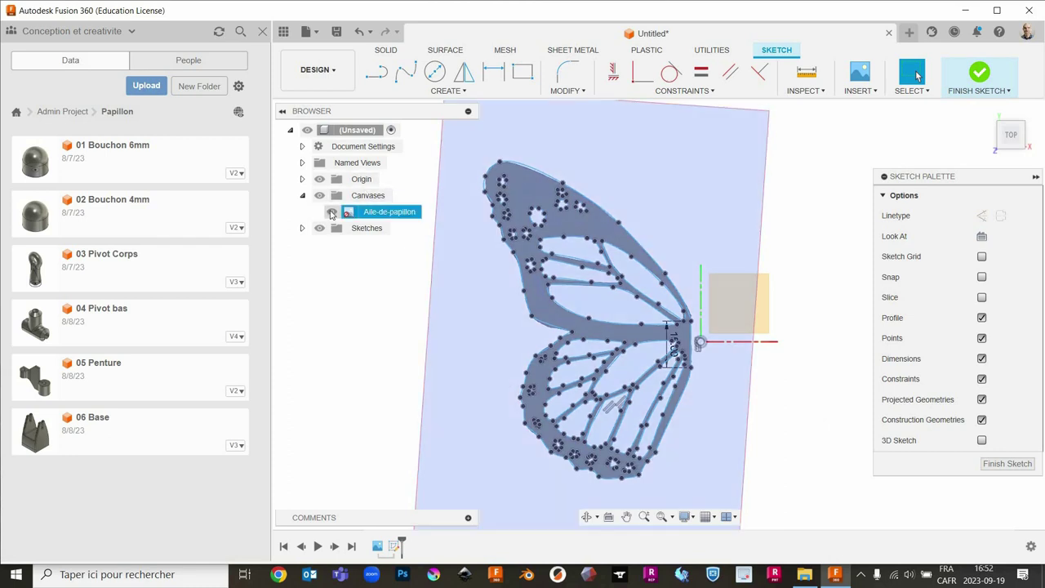
{"action": "key", "text": "v"}
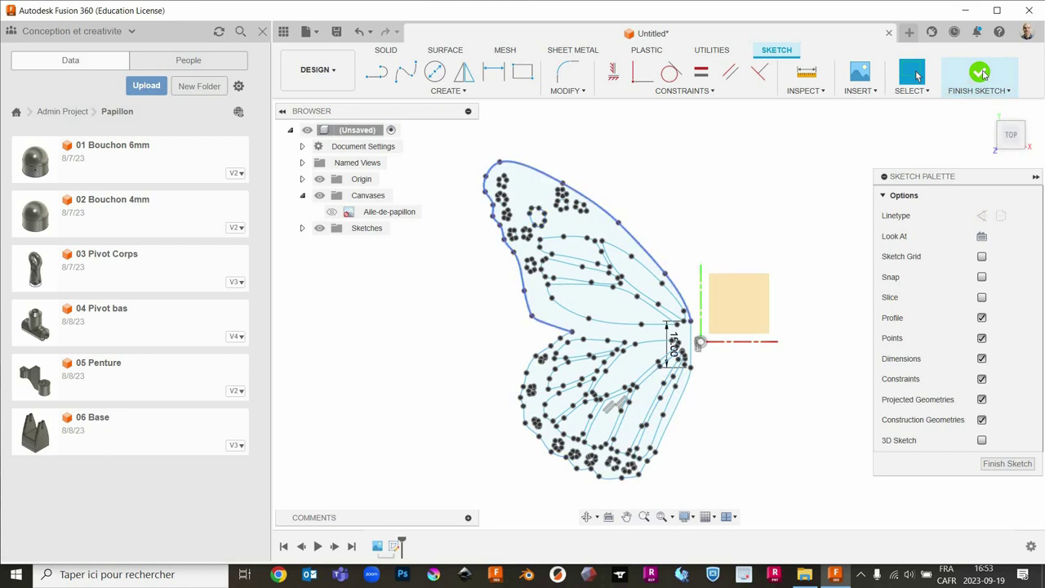
{"action": "left_click", "coordinate": [960, 97]}
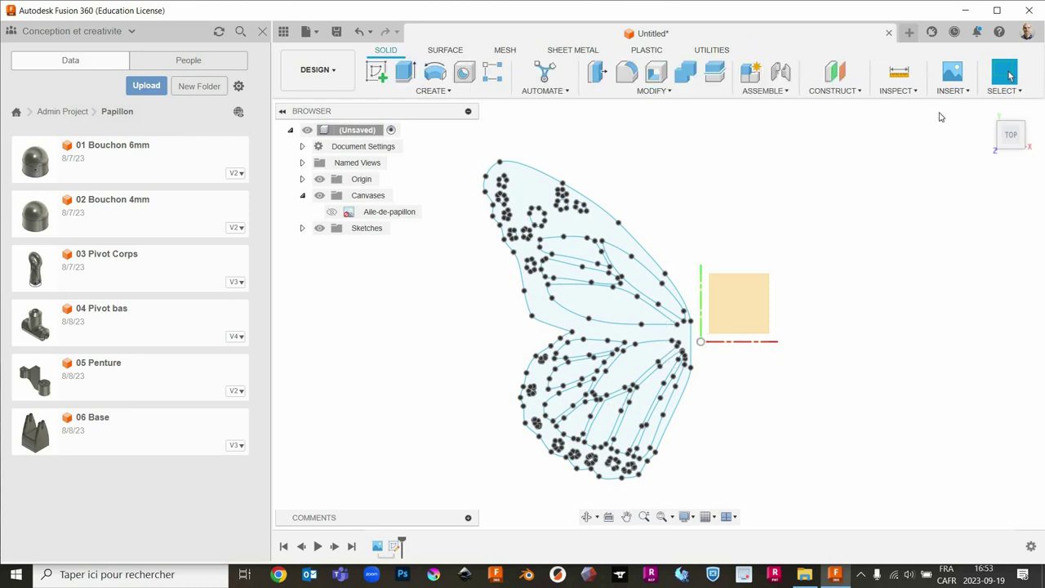
{"action": "middle_click_drag", "start_coordinate": [731, 421], "coordinate": [730, 364], "text": "shift"}
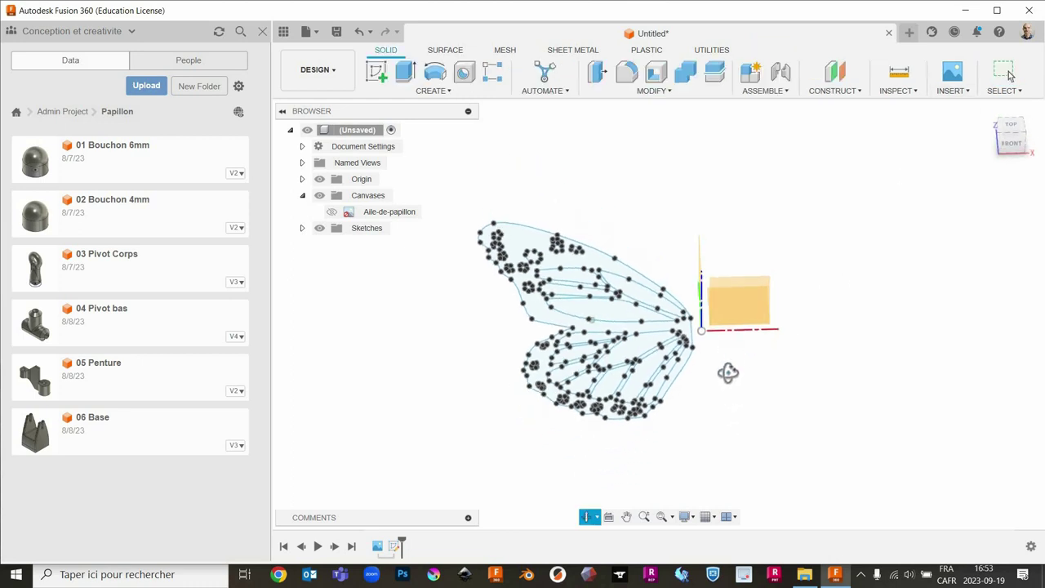
{"action": "middle_click_drag", "start_coordinate": [729, 365], "coordinate": [721, 378], "text": "shift"}
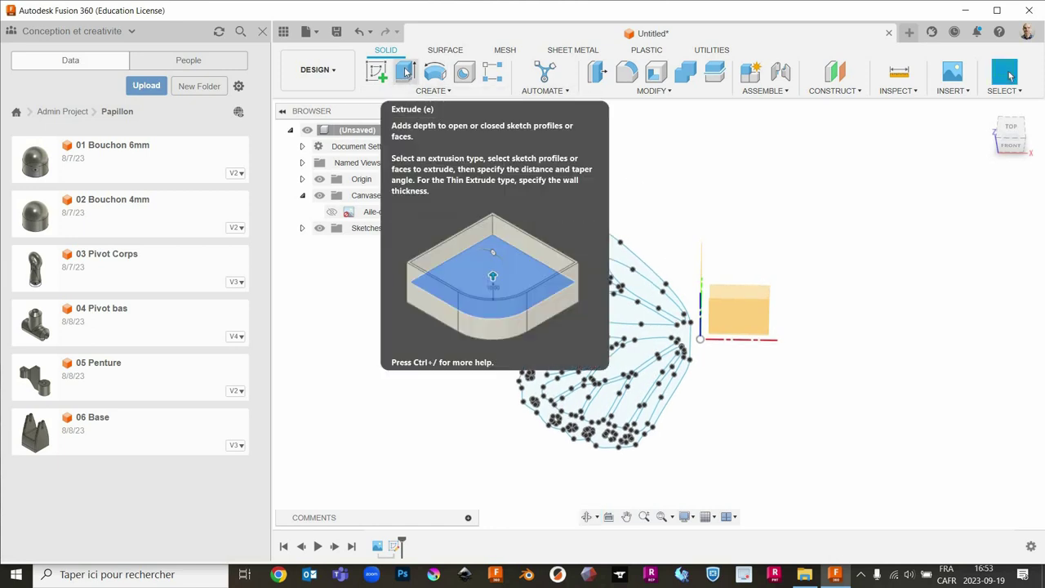
Extrude the butterfly wing outline profile 1 mm into a solid body.
{"action": "key", "text": "e"}
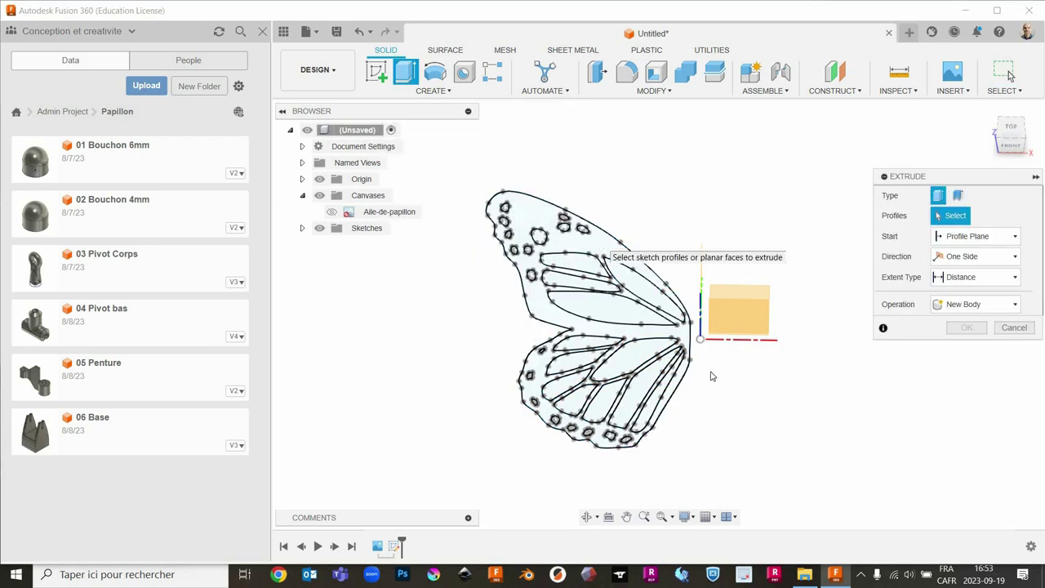
{"action": "left_click", "coordinate": [687, 360]}
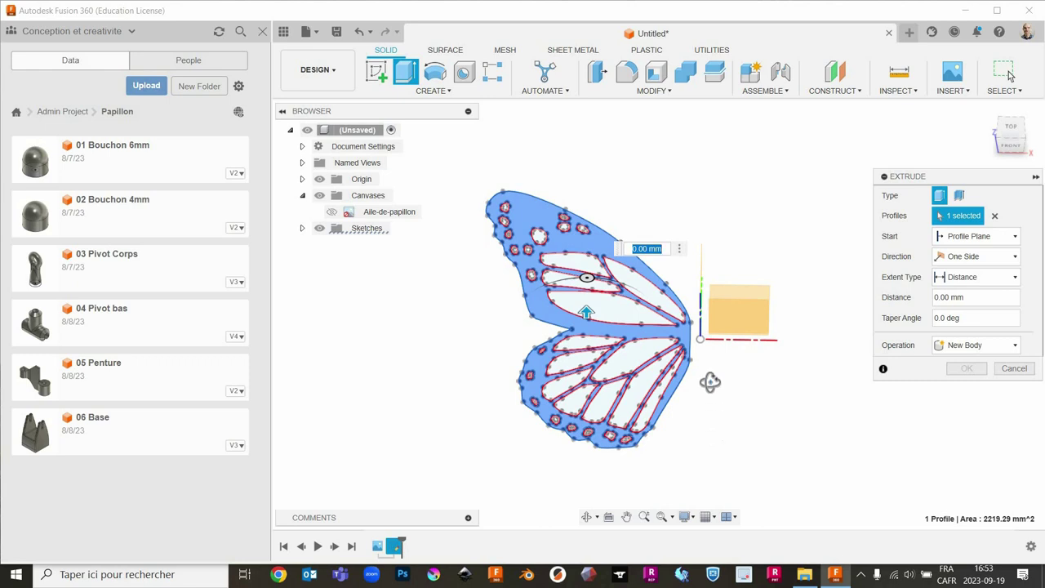
{"action": "mouse_move", "coordinate": [710, 381]}
{"action": "middle_mouse_down", "text": "shift"}
{"action": "mouse_move", "coordinate": [717, 434]}
{"action": "mouse_move", "coordinate": [709, 426]}
{"action": "middle_mouse_up", "text": "shift"}
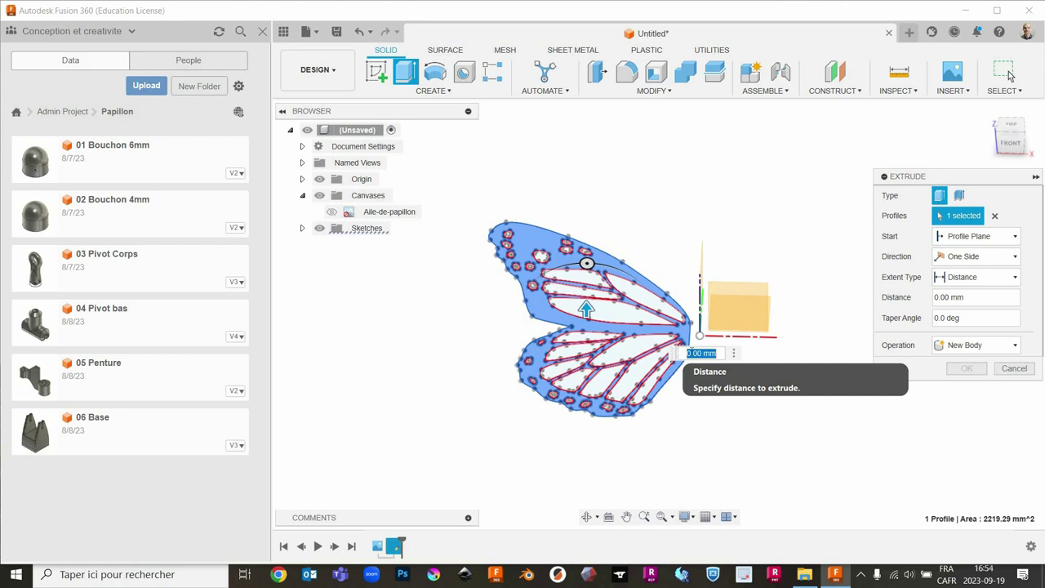
{"action": "key", "text": "Left"}
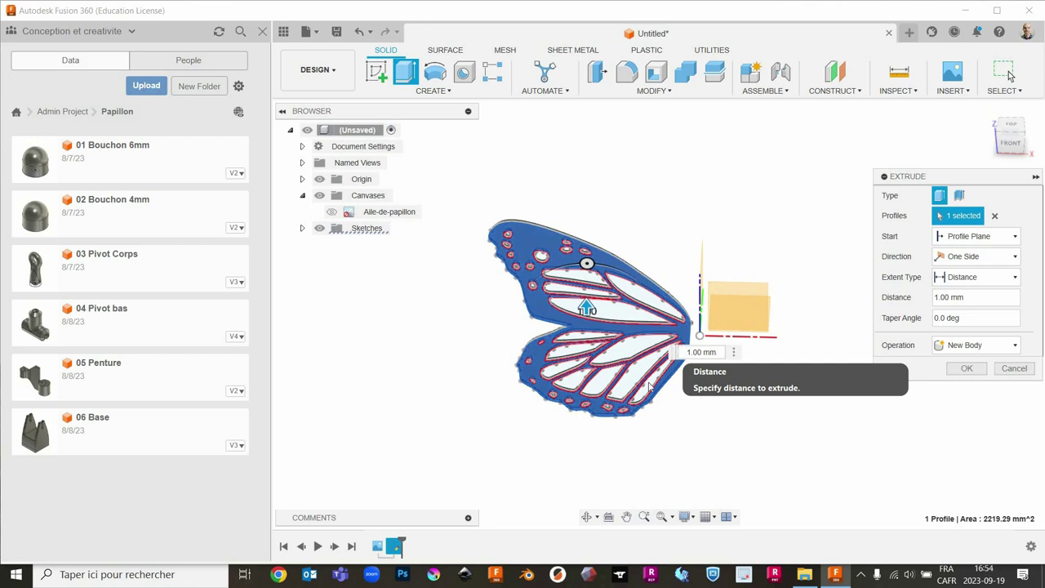
{"action": "mouse_move", "coordinate": [558, 441]}
{"action": "middle_mouse_down", "text": "shift"}
{"action": "mouse_move", "coordinate": [580, 414]}
{"action": "mouse_move", "coordinate": [555, 428]}
{"action": "mouse_move", "coordinate": [544, 372]}
{"action": "middle_mouse_up", "text": "shift"}
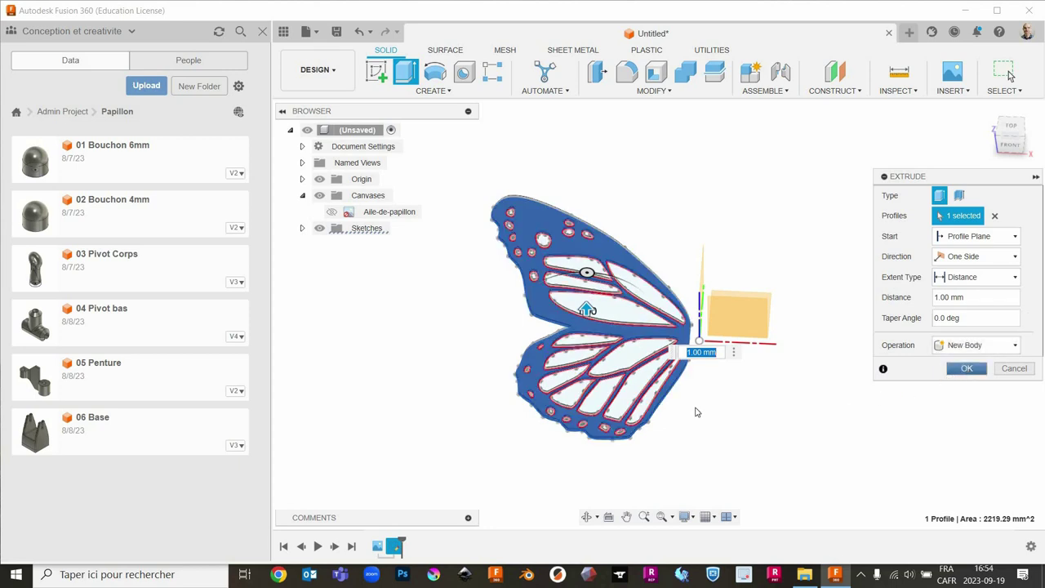
{"action": "key", "text": "Return"}
{"action": "mouse_move", "coordinate": [696, 448]}
{"action": "middle_mouse_down", "text": "shift"}
{"action": "mouse_move", "coordinate": [665, 380]}
{"action": "mouse_move", "coordinate": [658, 299]}
{"action": "mouse_move", "coordinate": [655, 348]}
{"action": "mouse_move", "coordinate": [678, 443]}
{"action": "middle_mouse_up", "text": "shift"}
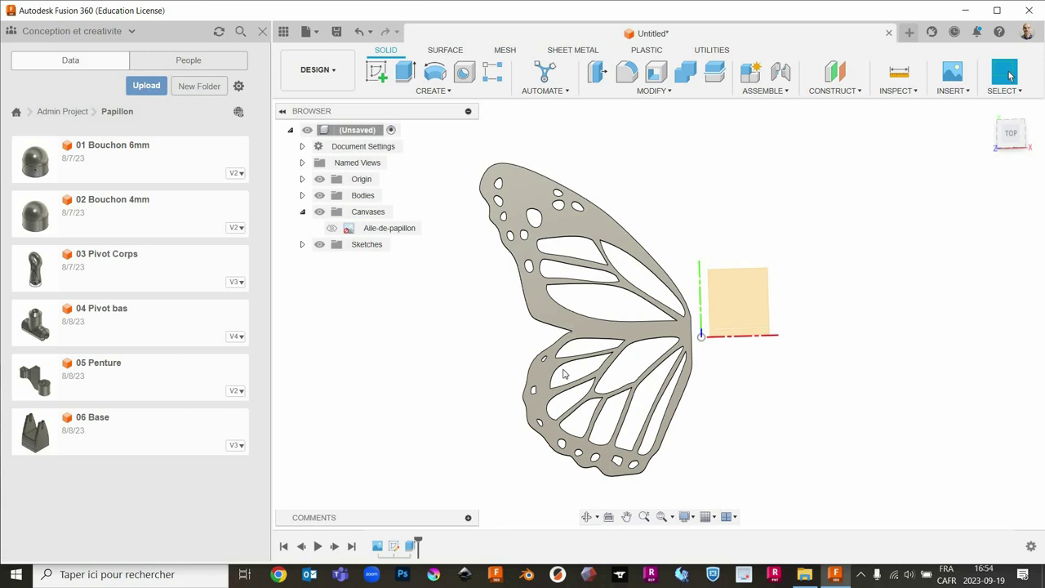
{"action": "middle_click_drag", "start_coordinate": [553, 330], "coordinate": [439, 90], "text": "shift"}
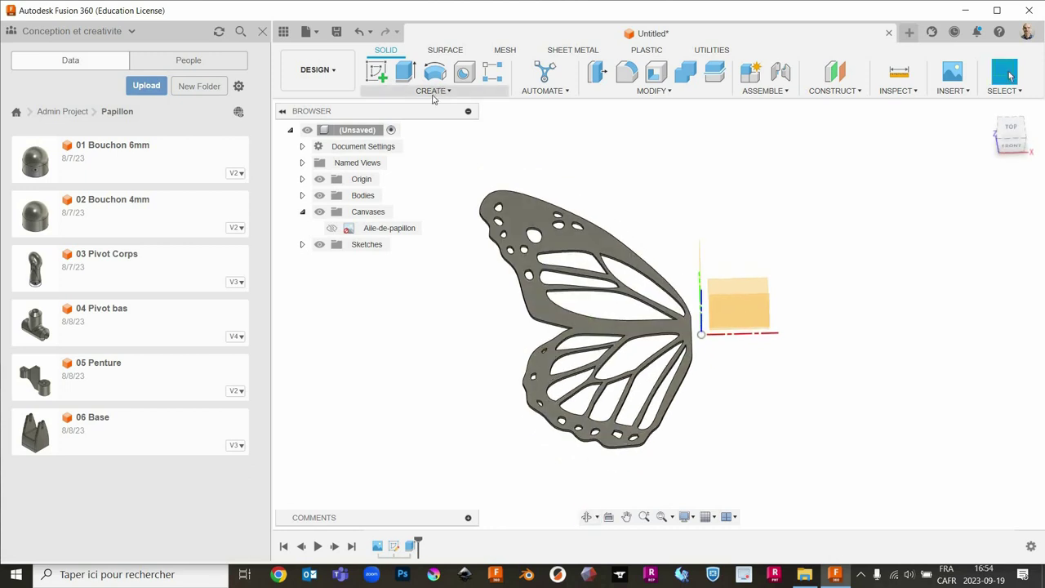
Mirror the wing body across the vertical origin plane at the wing root.
{"action": "left_click", "coordinate": [433, 94]}
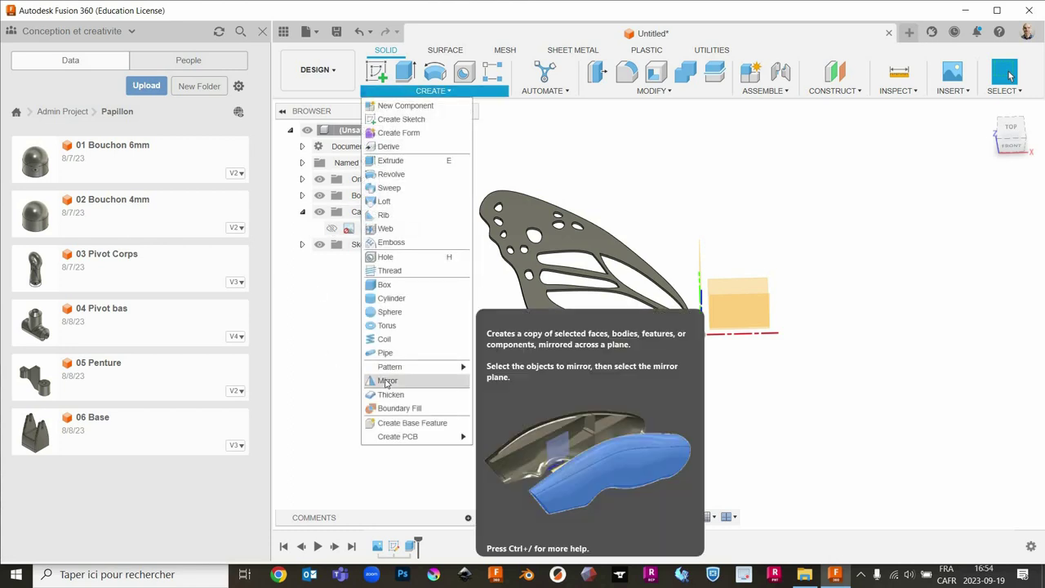
{"action": "left_click", "coordinate": [385, 381]}
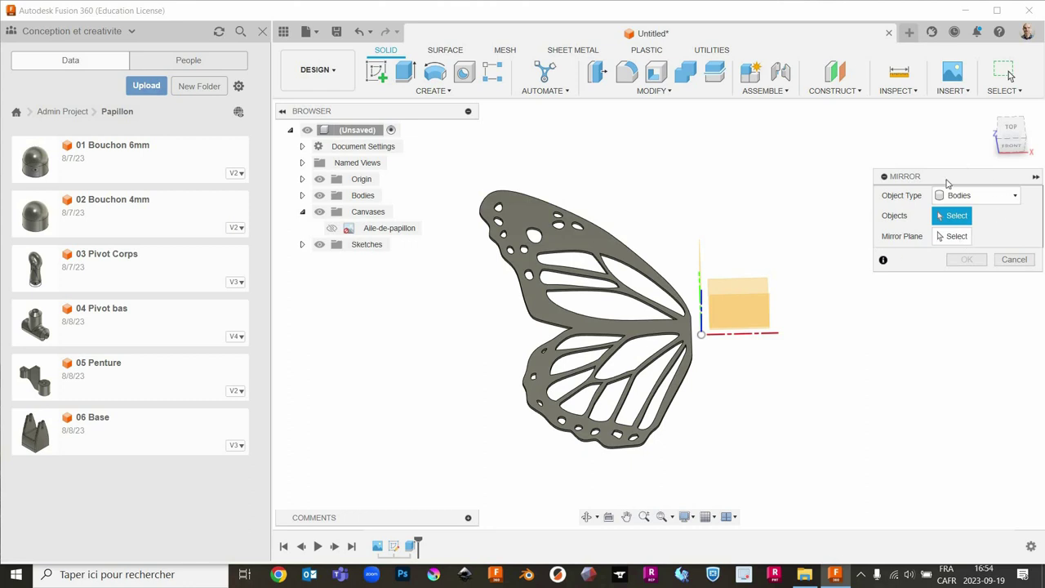
{"action": "mouse_move", "coordinate": [1011, 137]}
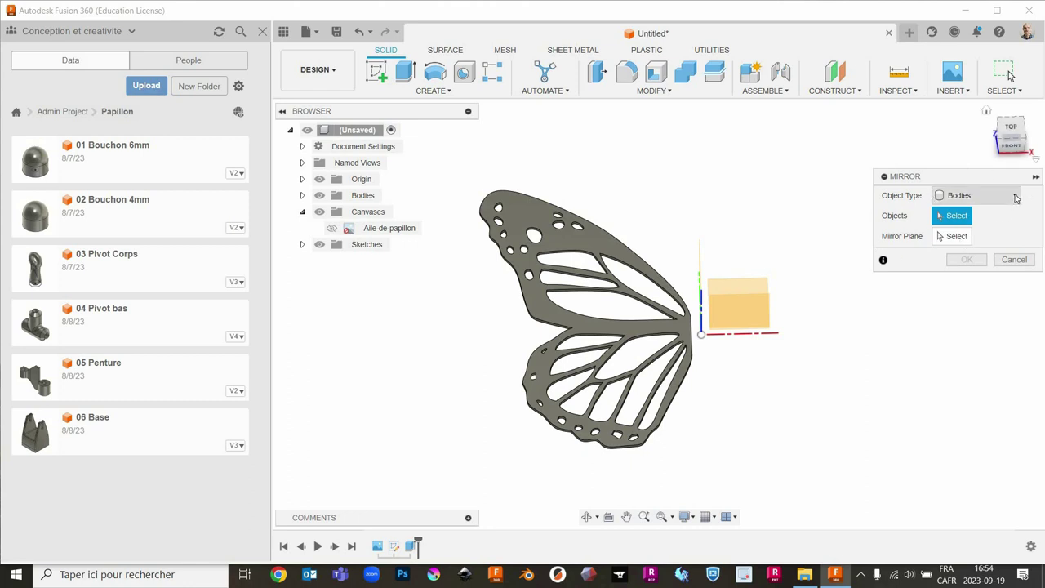
{"action": "left_click", "coordinate": [1016, 198]}
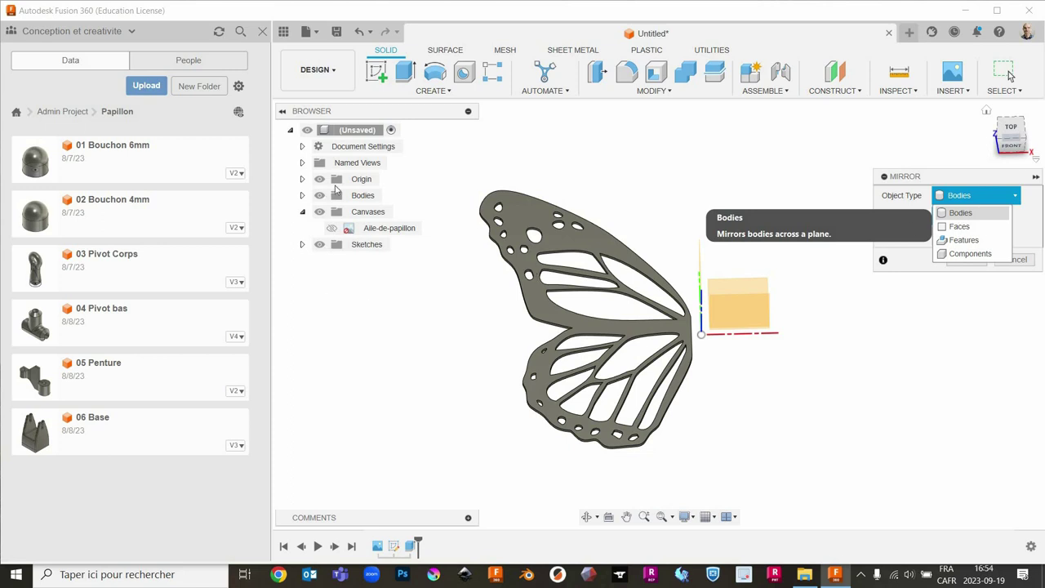
{"action": "left_click", "coordinate": [335, 189]}
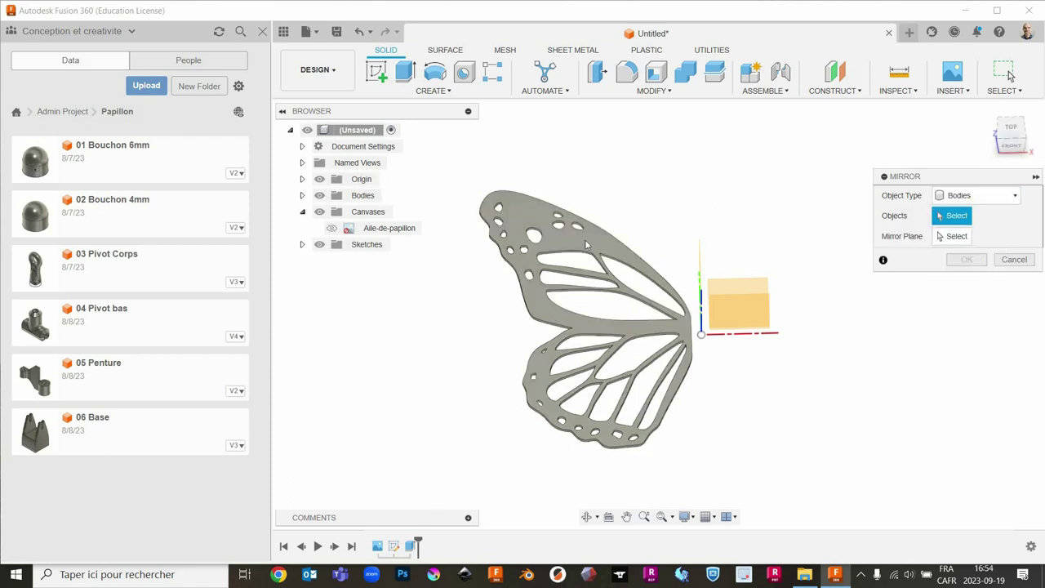
{"action": "left_click", "coordinate": [586, 245]}
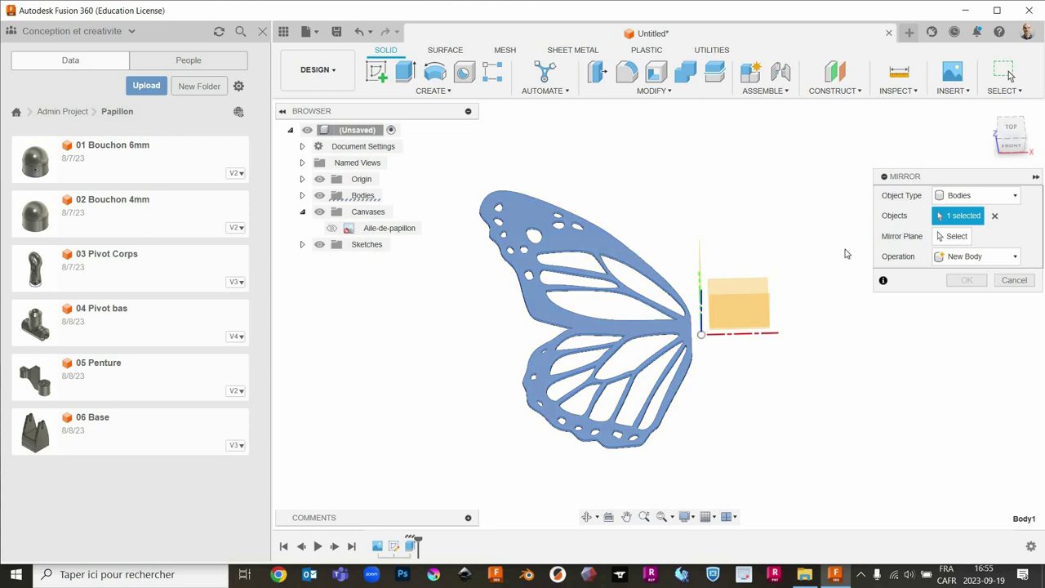
{"action": "middle_click_drag", "start_coordinate": [636, 321], "coordinate": [690, 264], "text": "shift"}
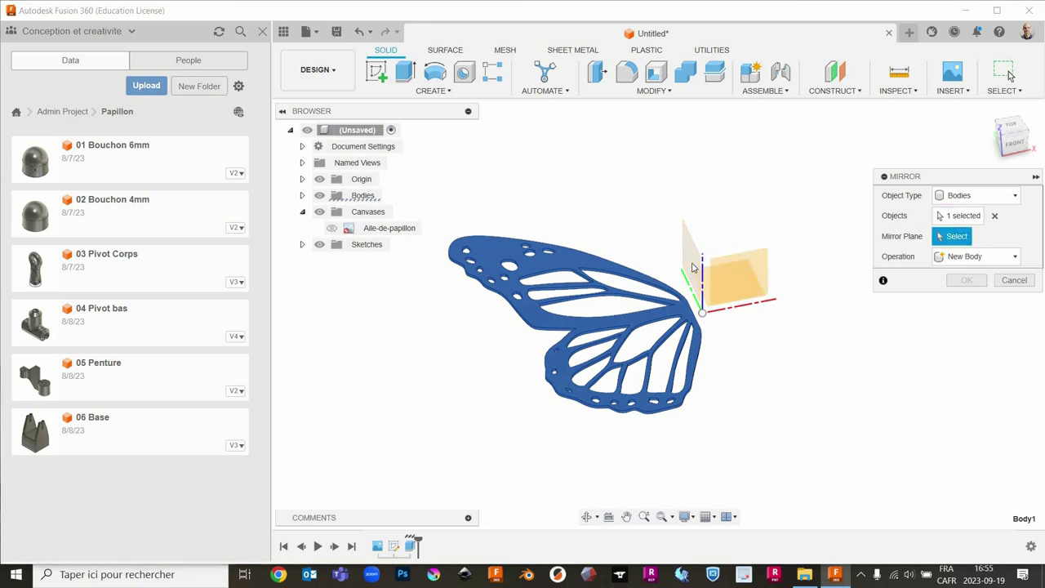
{"action": "left_click", "coordinate": [691, 266]}
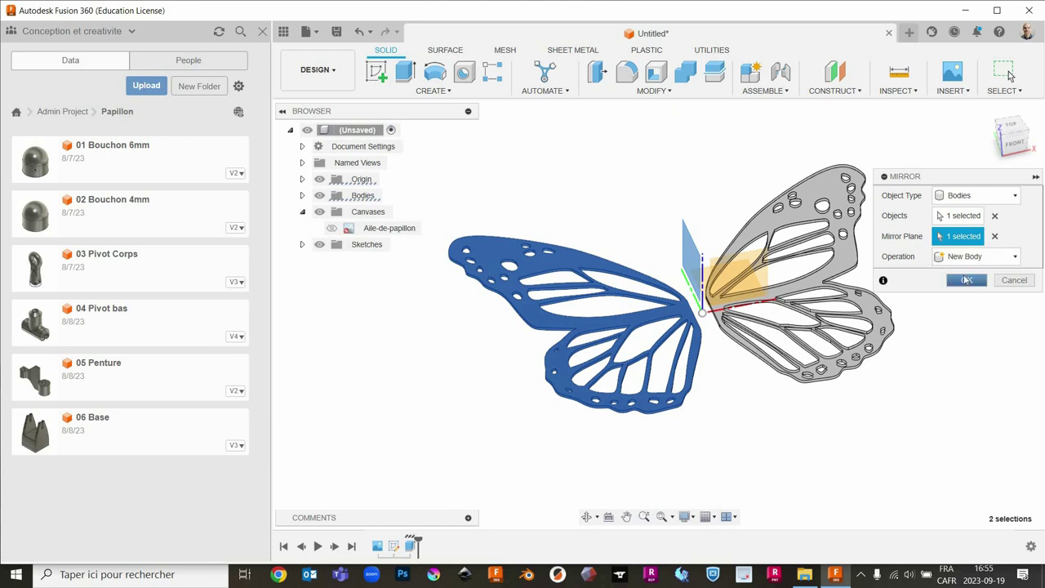
{"action": "left_click", "coordinate": [967, 280]}
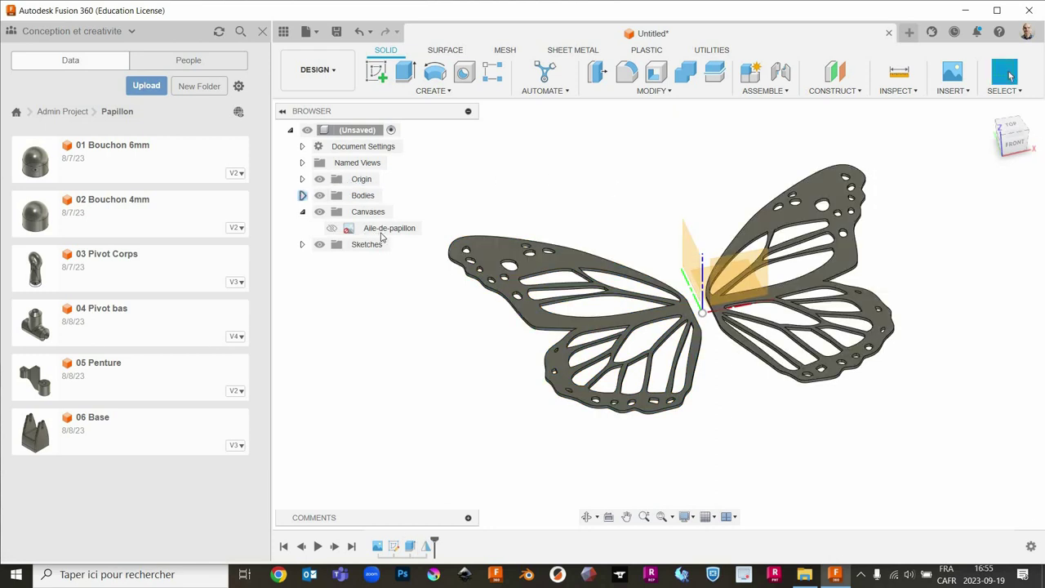
Toggle Body1 and Body2 visibility to check each wing, then leave both shown.
{"action": "left_click", "coordinate": [302, 196]}
{"action": "left_click", "coordinate": [333, 213]}
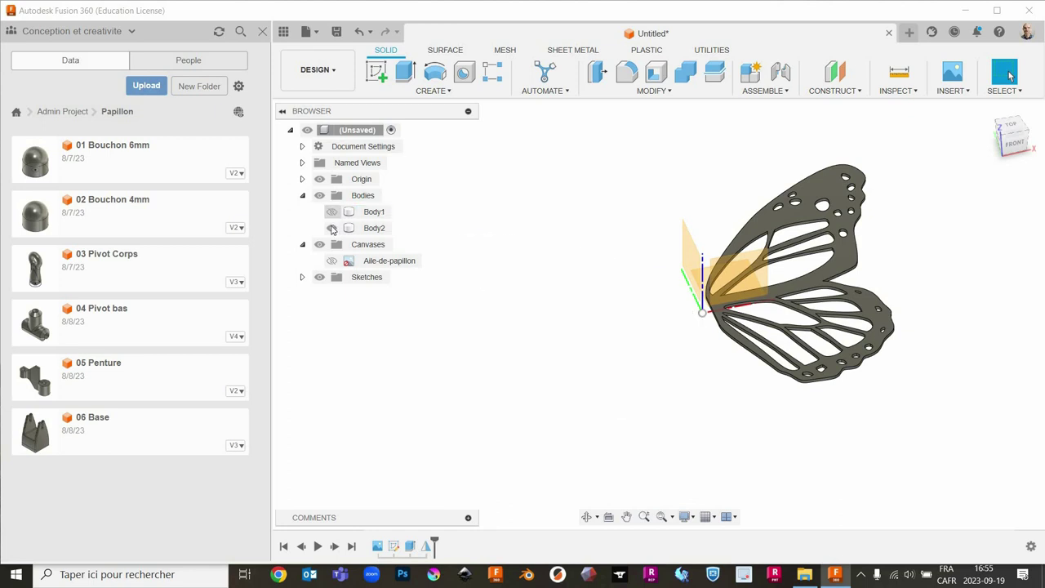
{"action": "left_click", "coordinate": [332, 230]}
{"action": "left_click", "coordinate": [333, 212]}
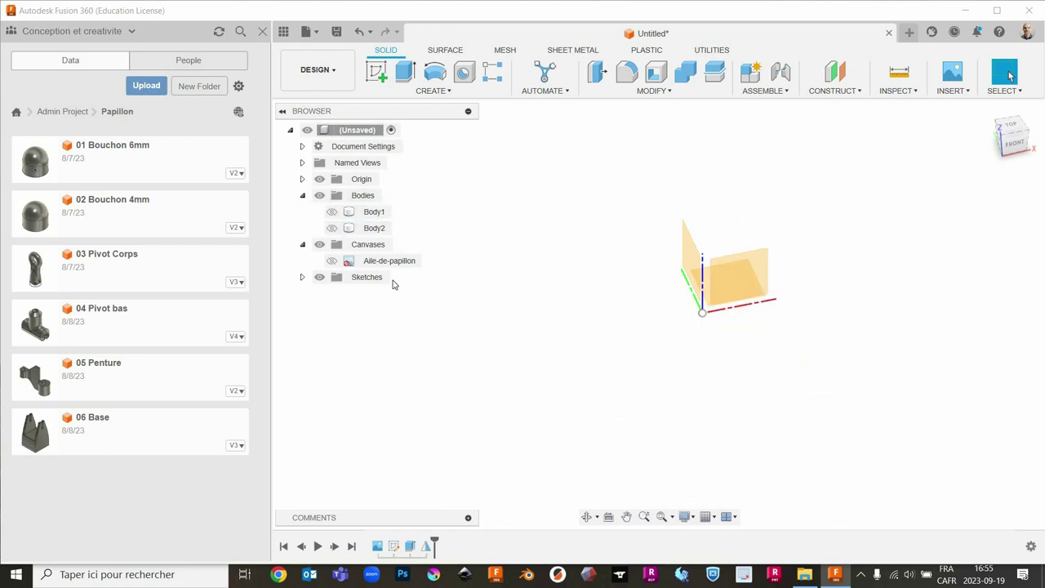
{"action": "left_click", "coordinate": [332, 228]}
{"action": "left_click", "coordinate": [577, 336]}
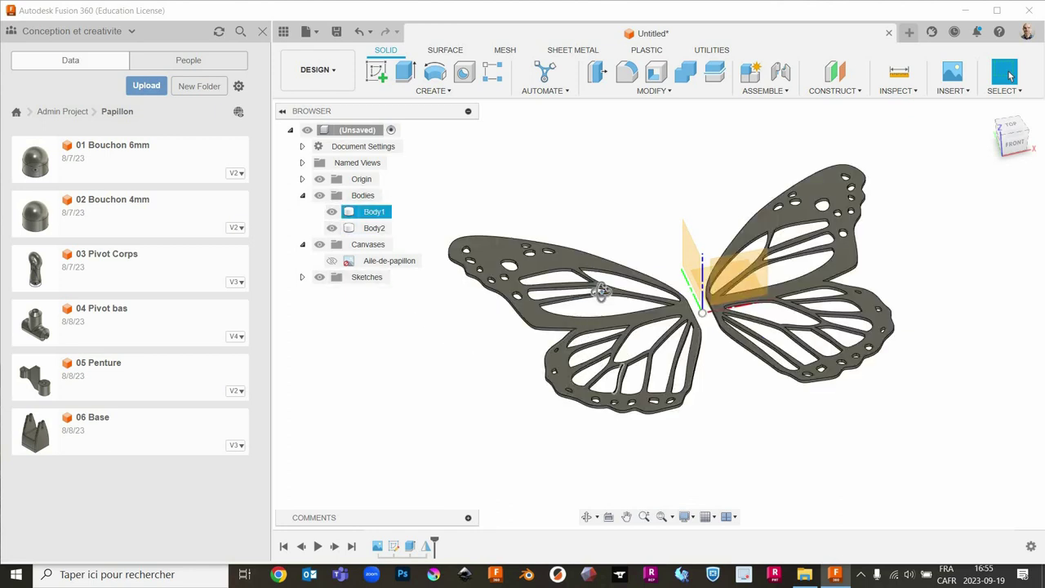
{"action": "middle_click_drag", "start_coordinate": [602, 290], "coordinate": [609, 415], "text": "shift"}
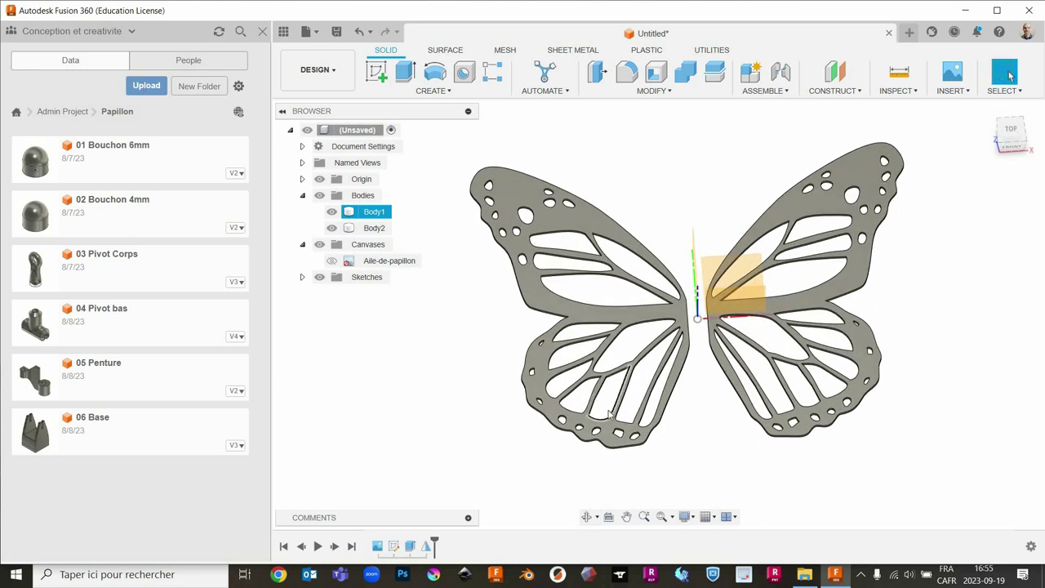
{"action": "key", "text": "Escape"}
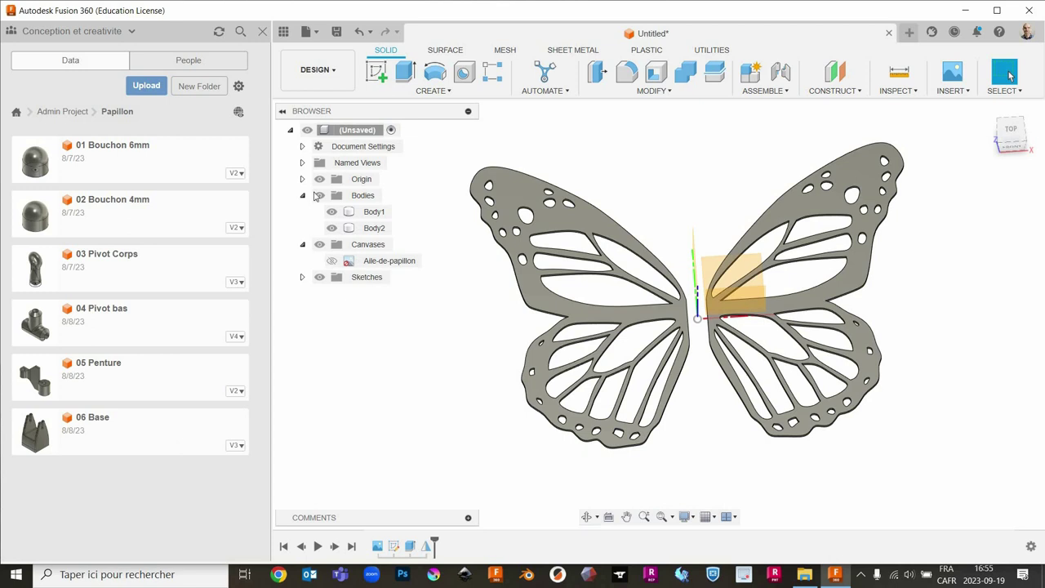
Save the design as '07 Ailes' in the Papillon project folder.
{"action": "left_click", "coordinate": [319, 38]}
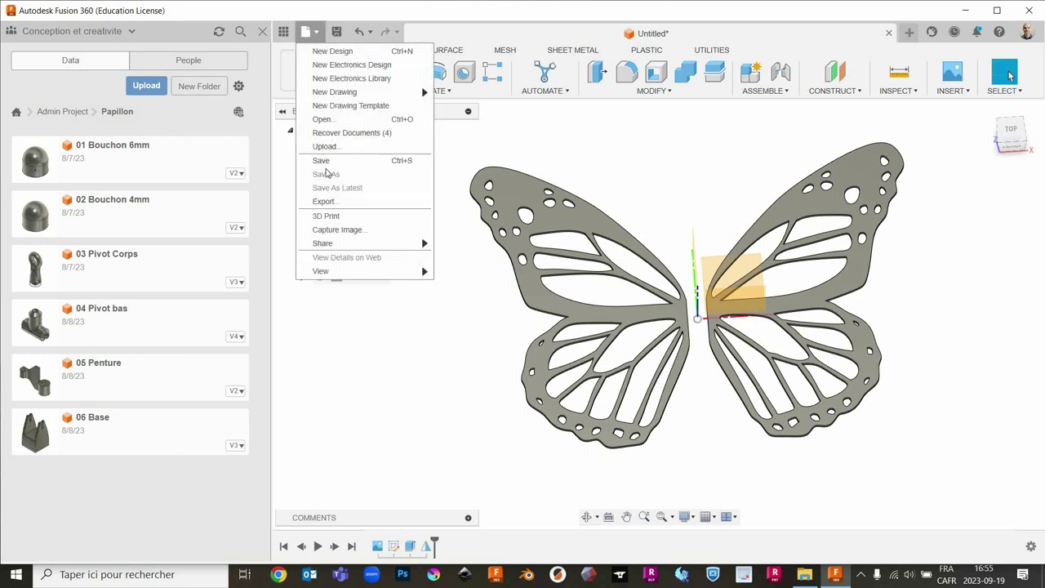
{"action": "key", "text": "ctrl+s"}
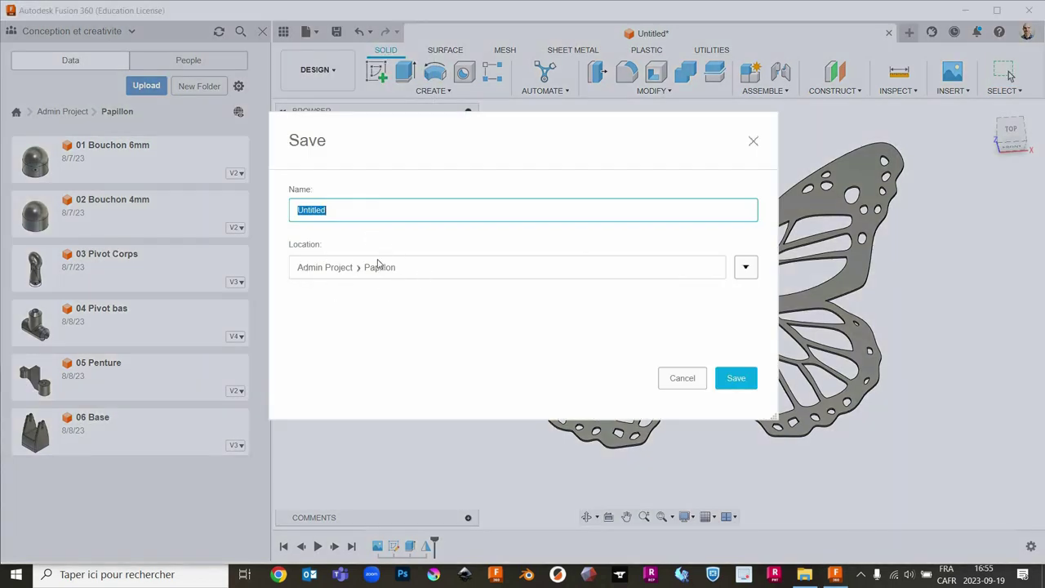
{"action": "left_click", "coordinate": [355, 204]}
{"action": "key", "text": "ctrl+a"}
{"action": "type", "text": "07 "}
{"action": "type", "text": "Ai"}
{"action": "left_click", "coordinate": [737, 379]}
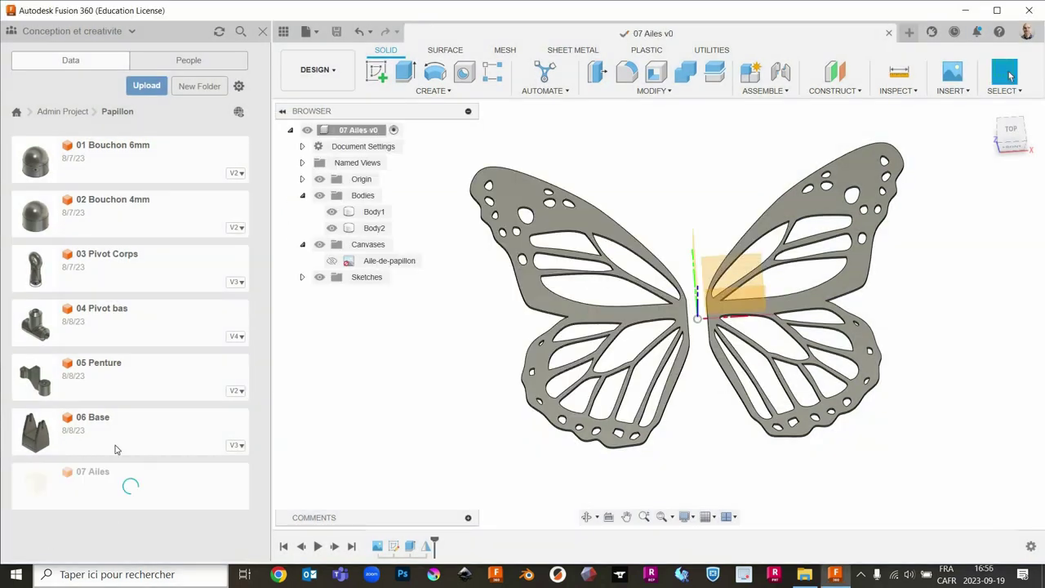